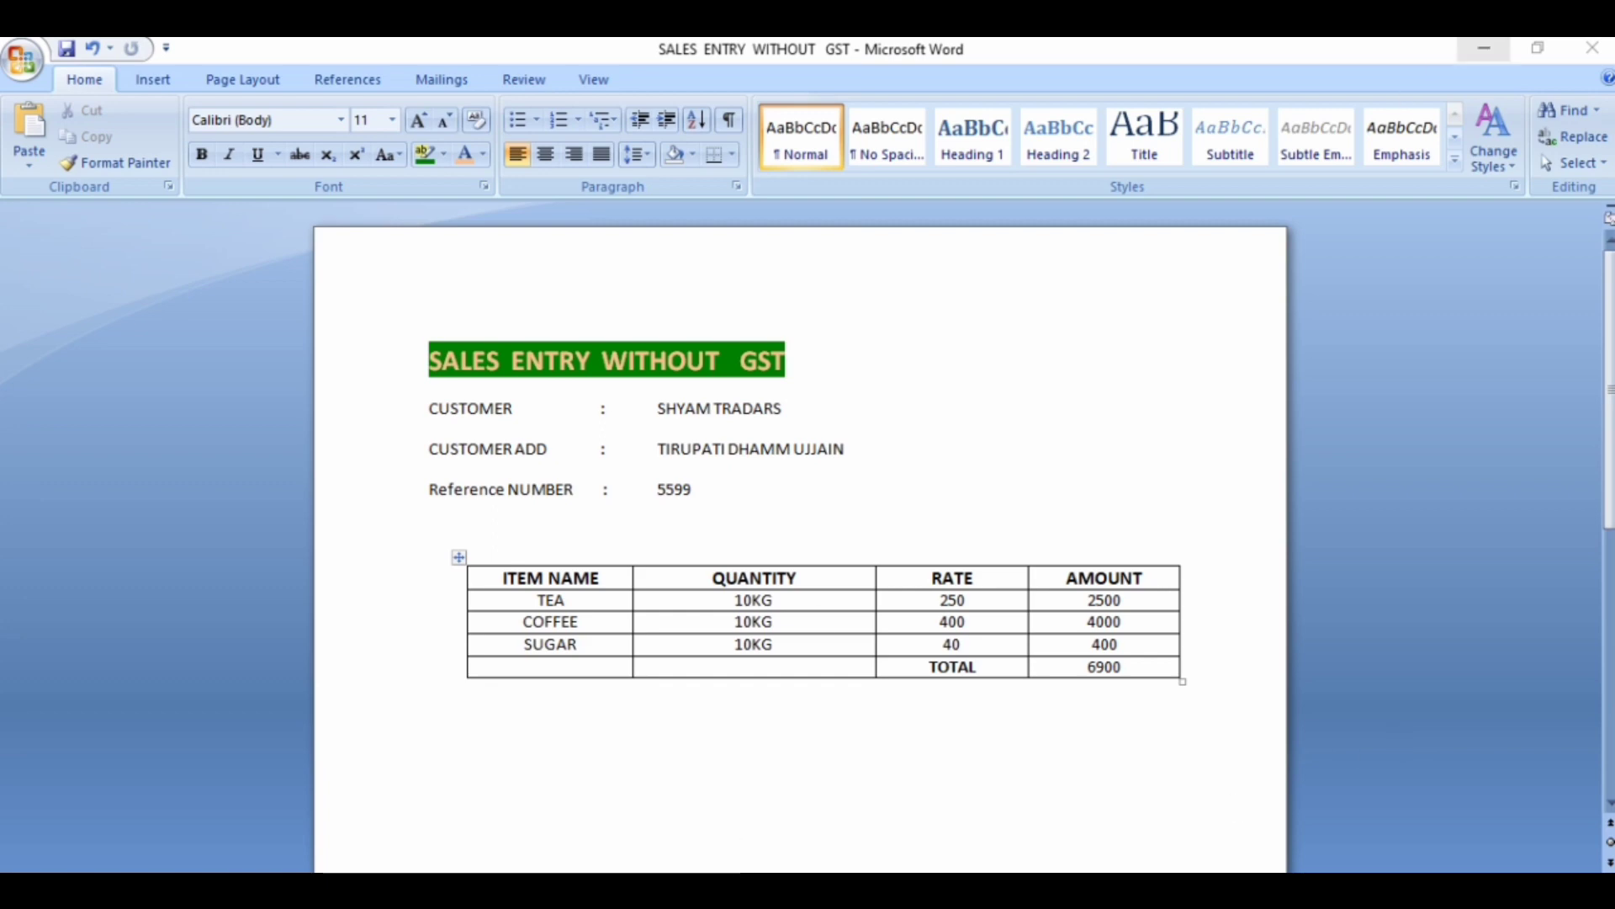
# - Switch to Tally.ERP 9, enter Educational Mode and open accounting voucher entry for Awantika Pvt Ltd
pyautogui.click(1477, 49)
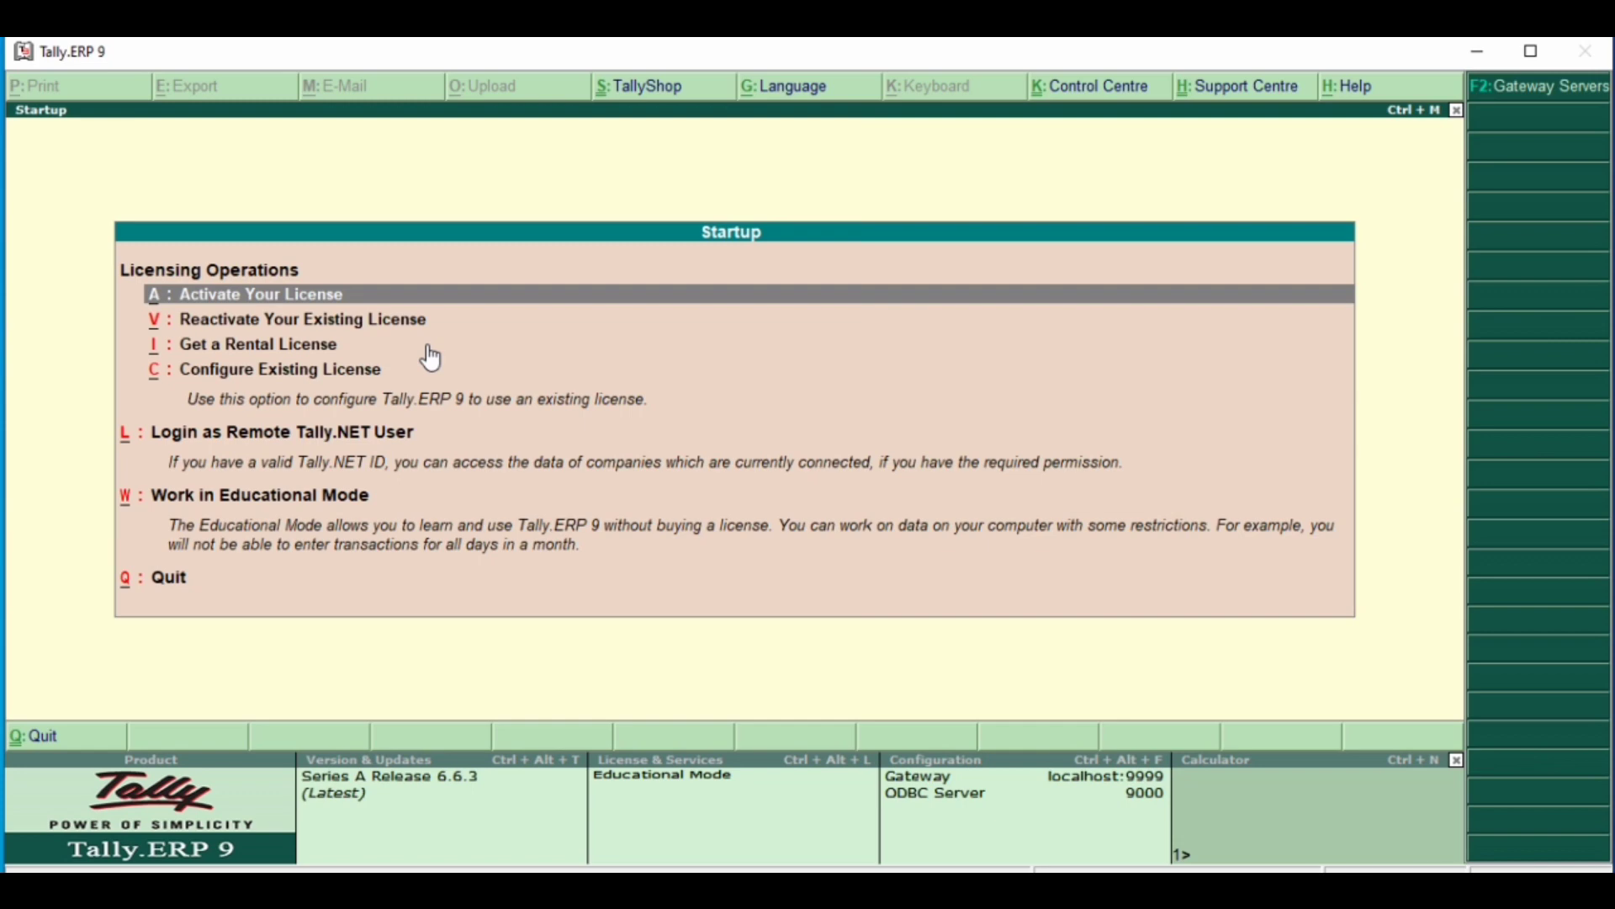
pyautogui.press('w')
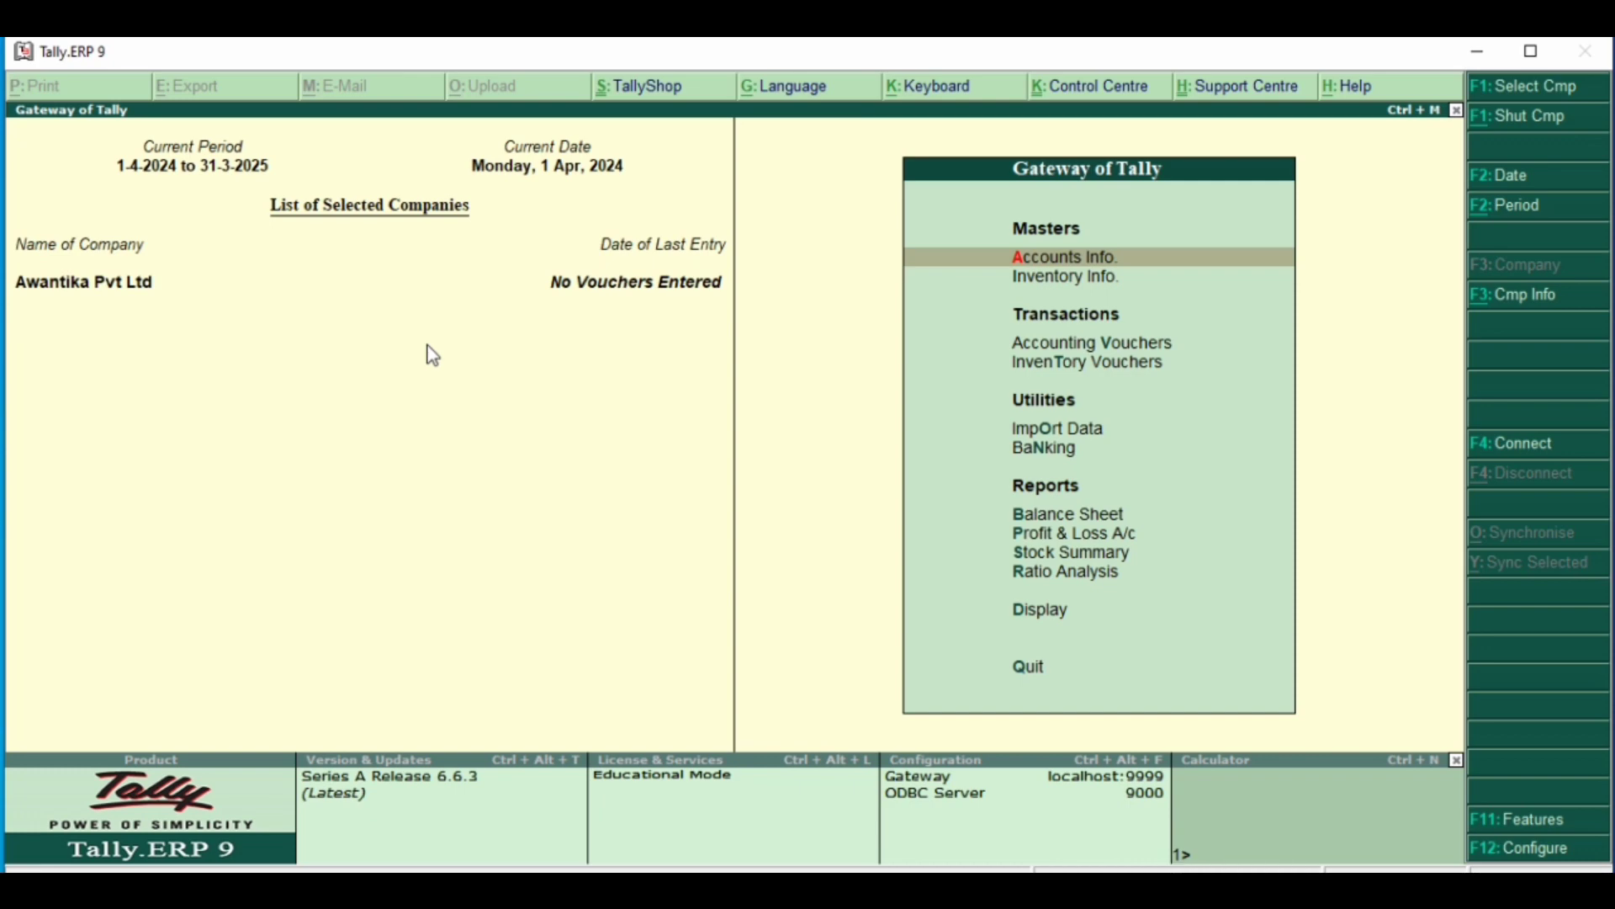
pyautogui.press('Down')
pyautogui.press('Down')
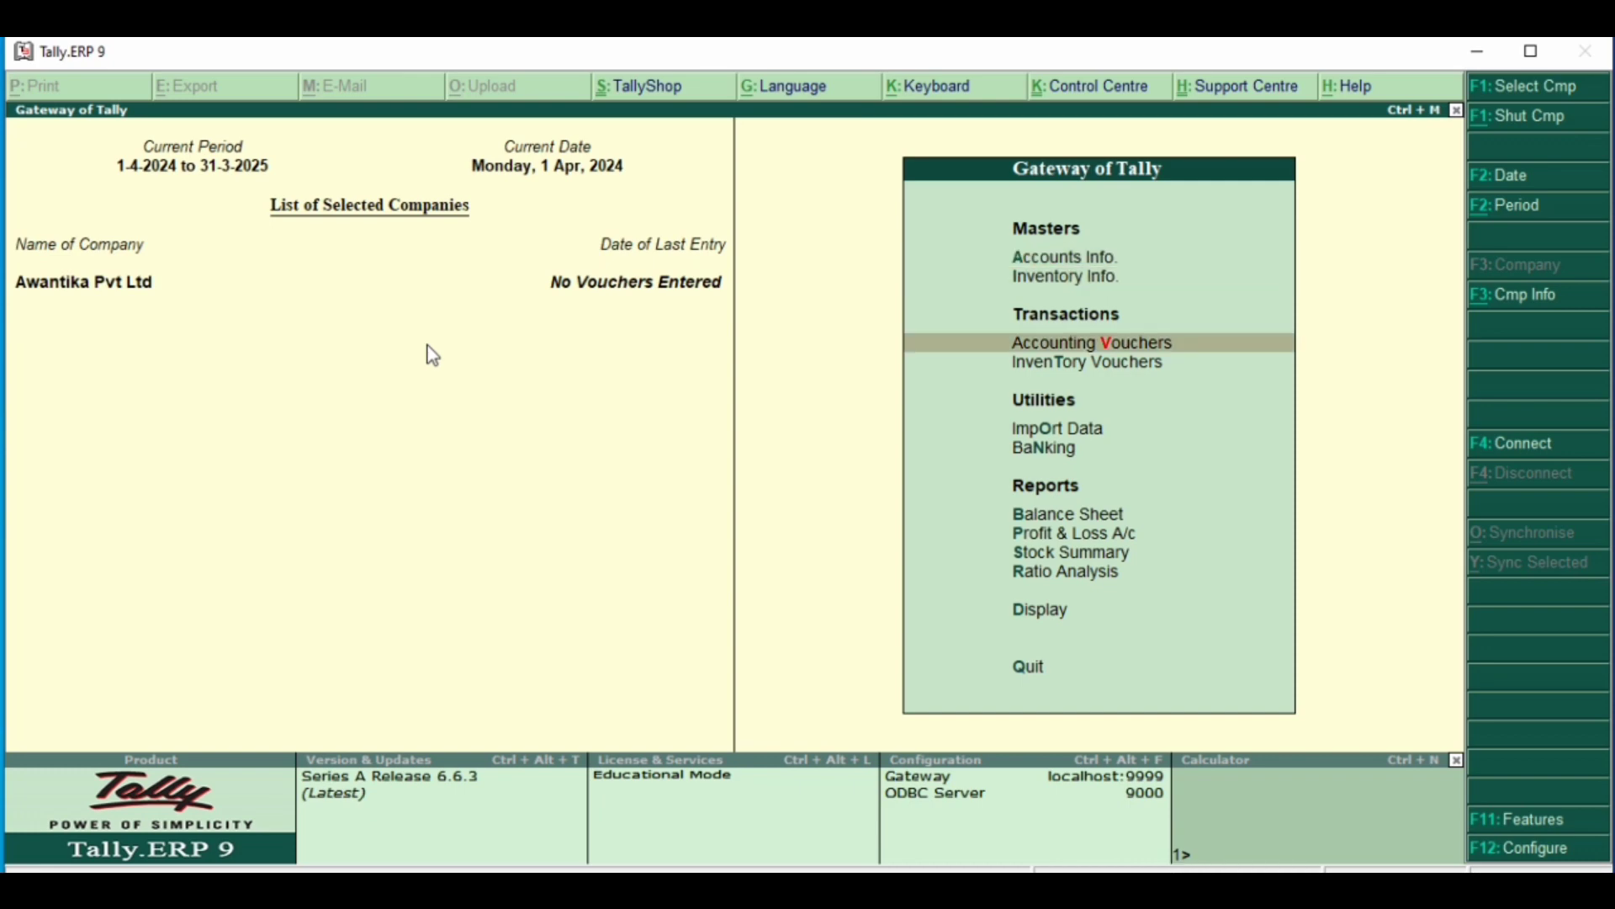
pyautogui.press('Return')
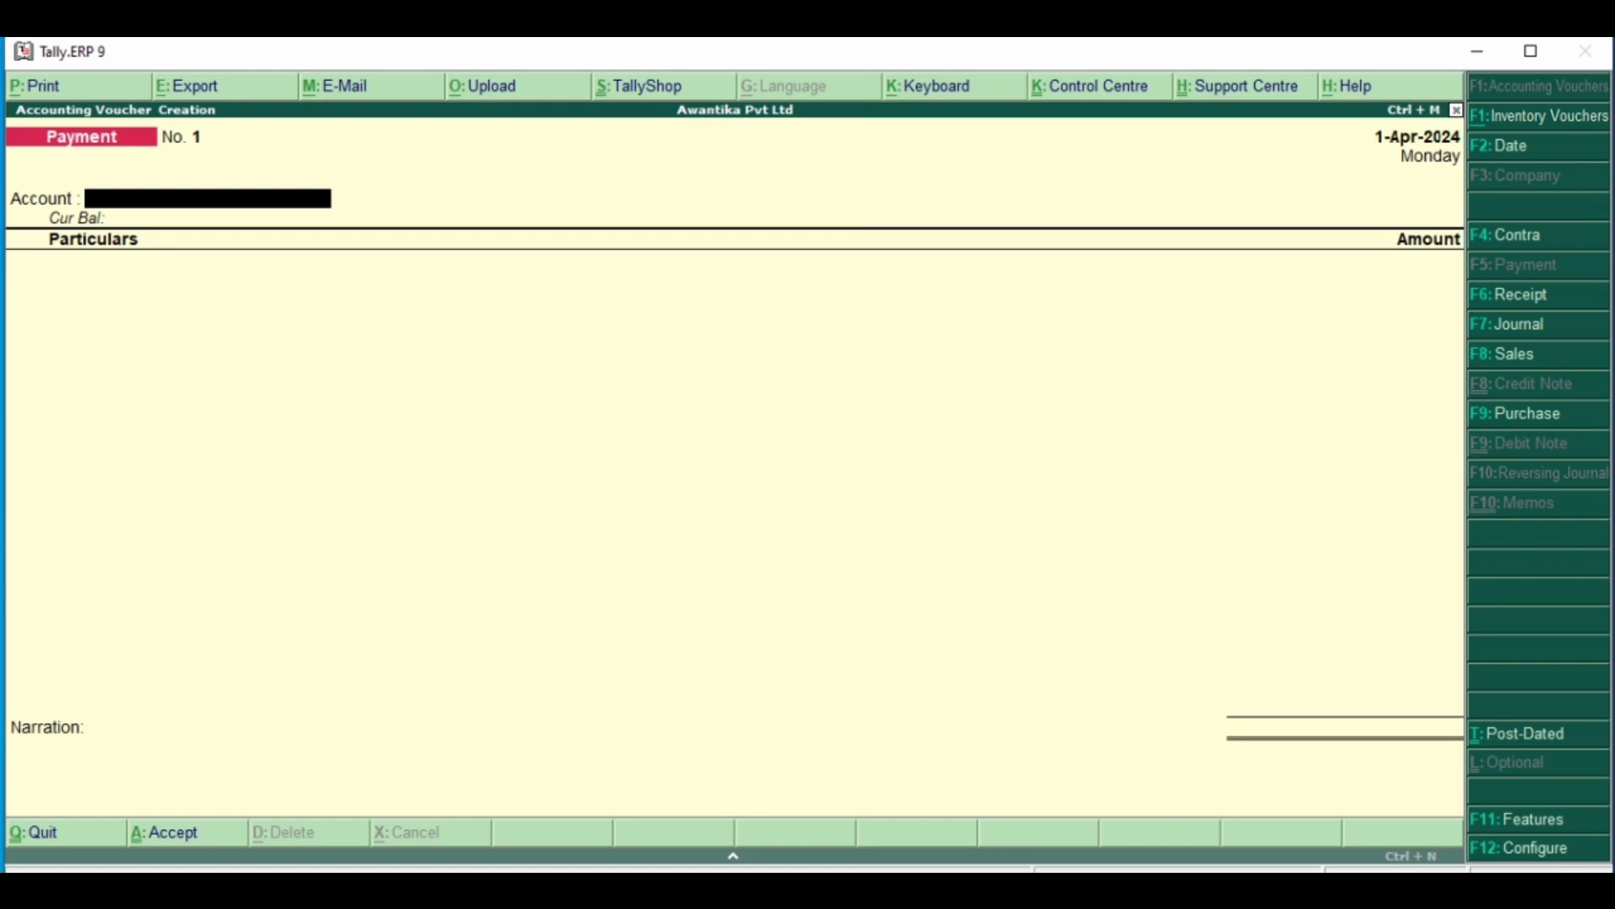
# - Change the voucher type from Payment to Sales
pyautogui.click(1023, 888)
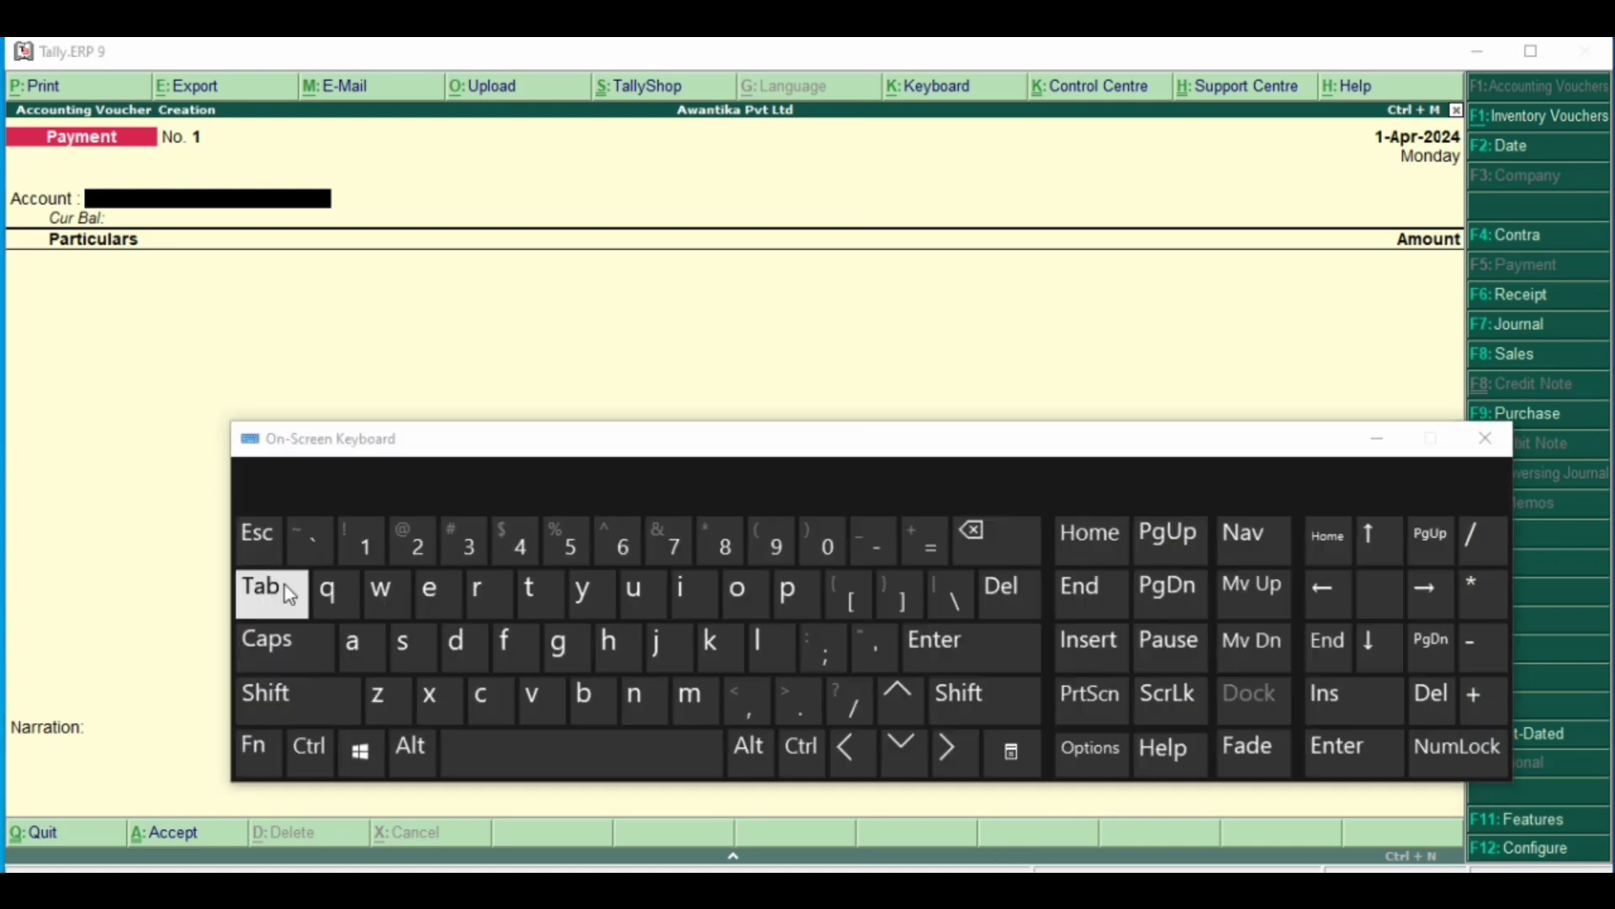
pyautogui.click(255, 746)
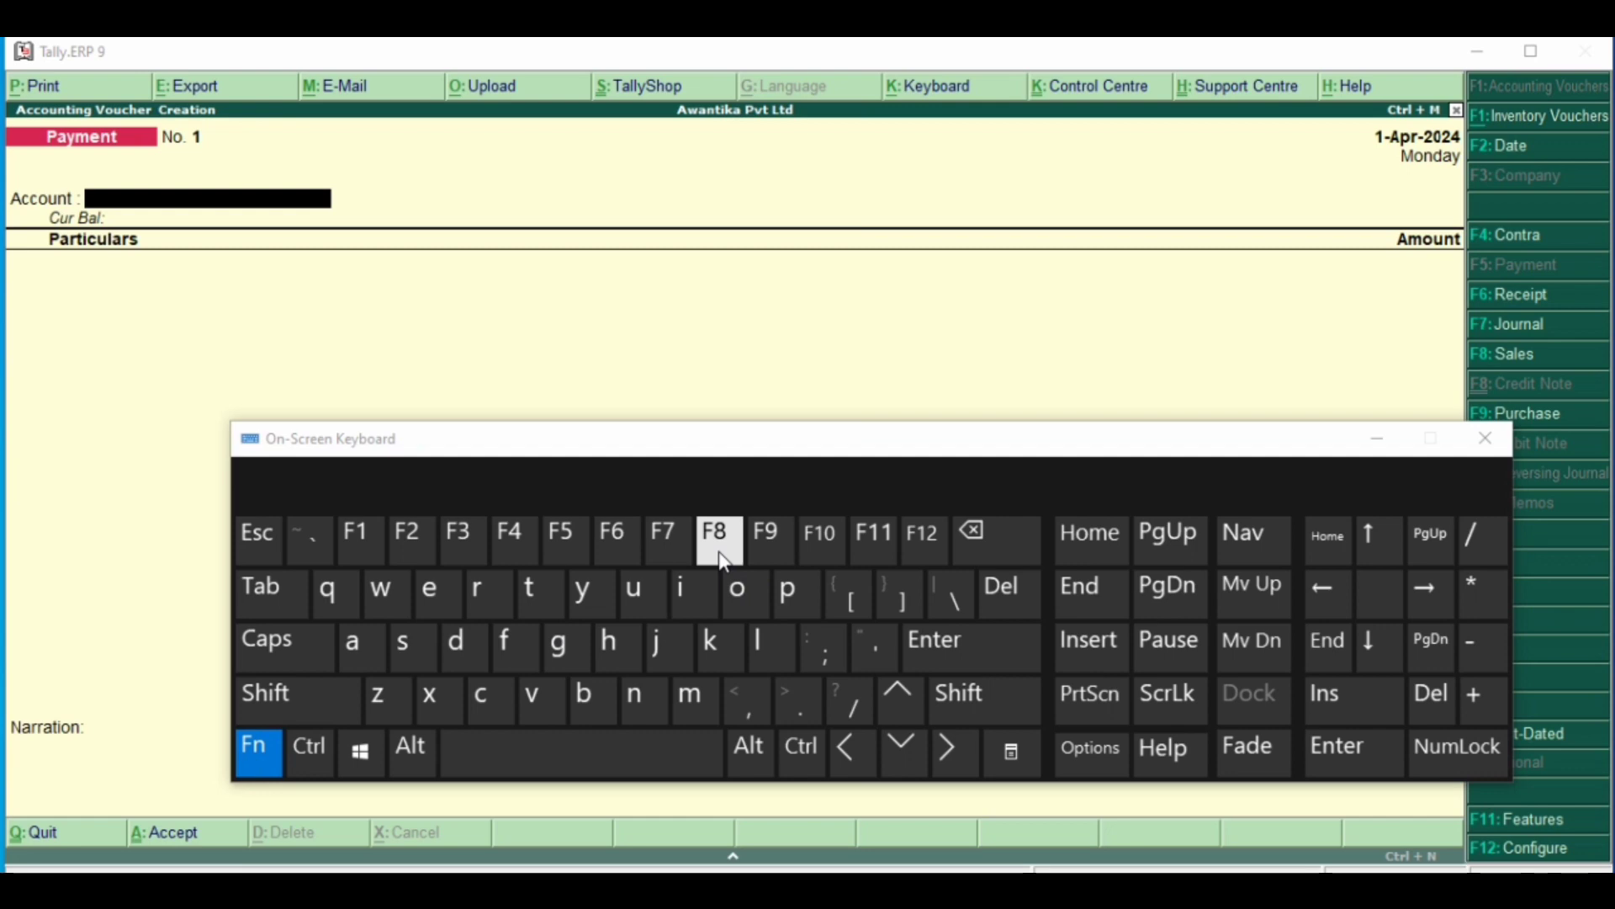
pyautogui.click(1376, 439)
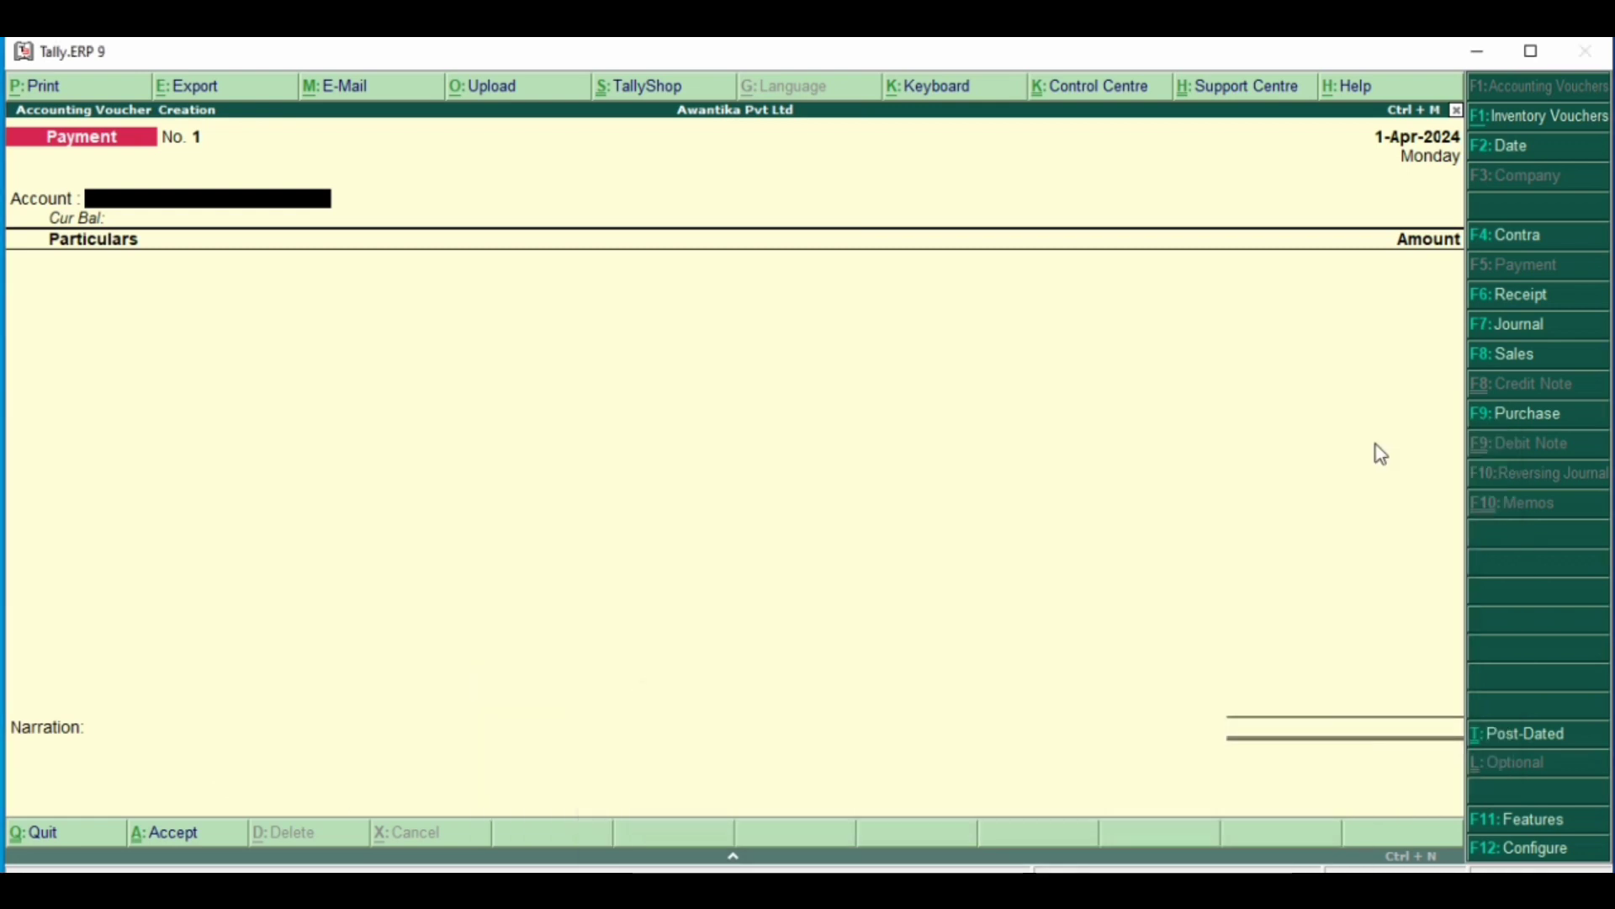
pyautogui.click(1507, 365)
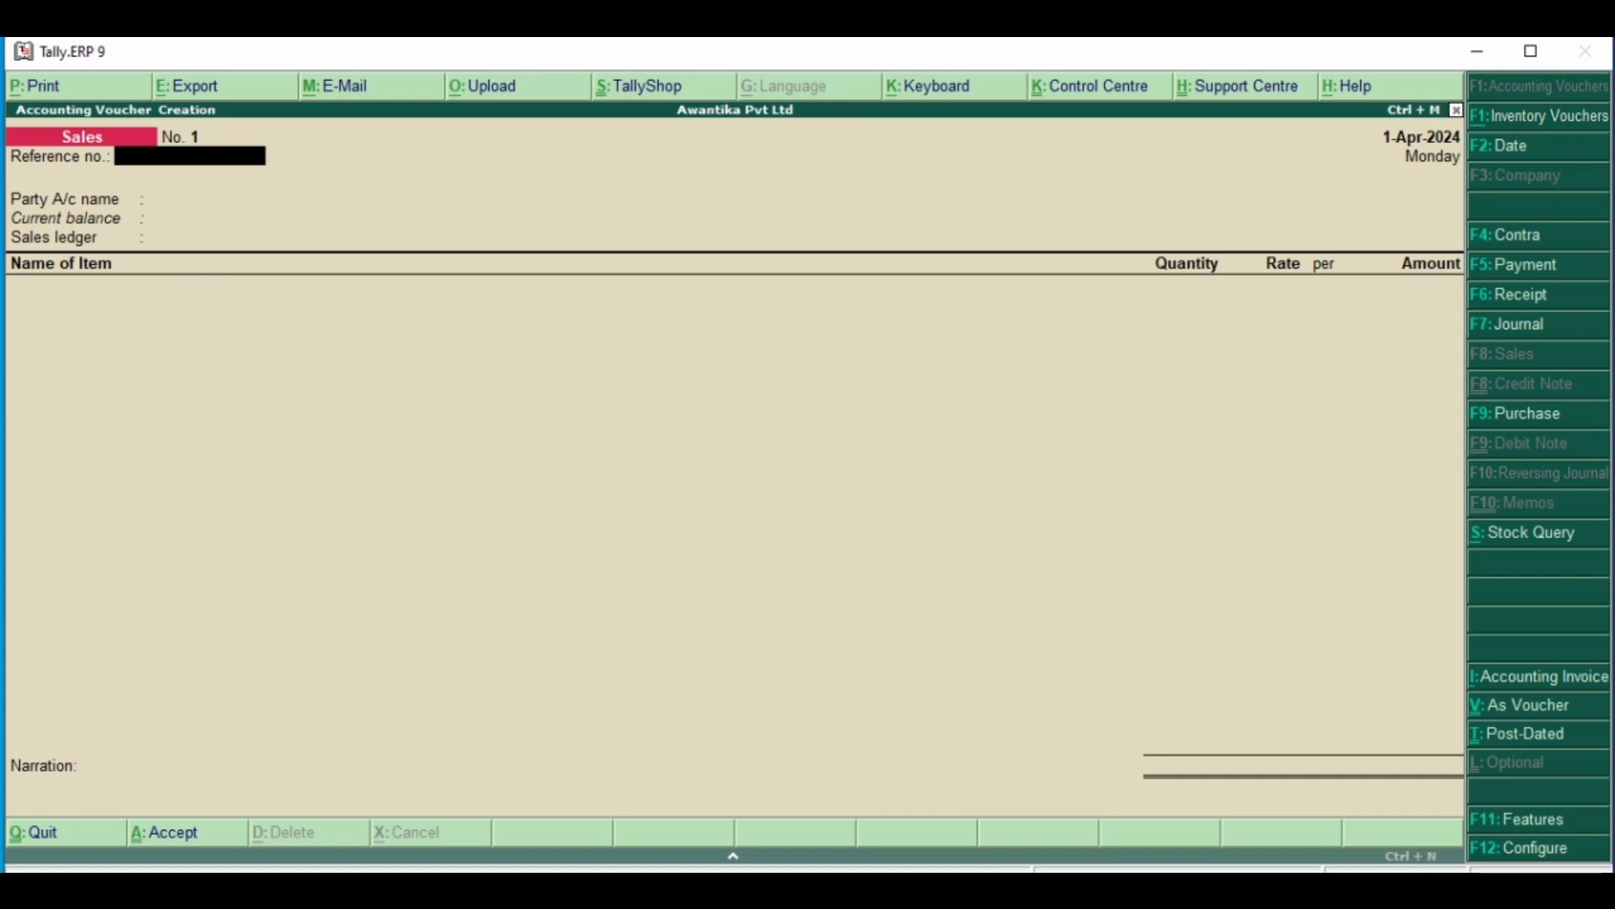
# - Check the reference number in the Word document, then enter 5599 as the sales voucher's reference number
pyautogui.click(1071, 888)
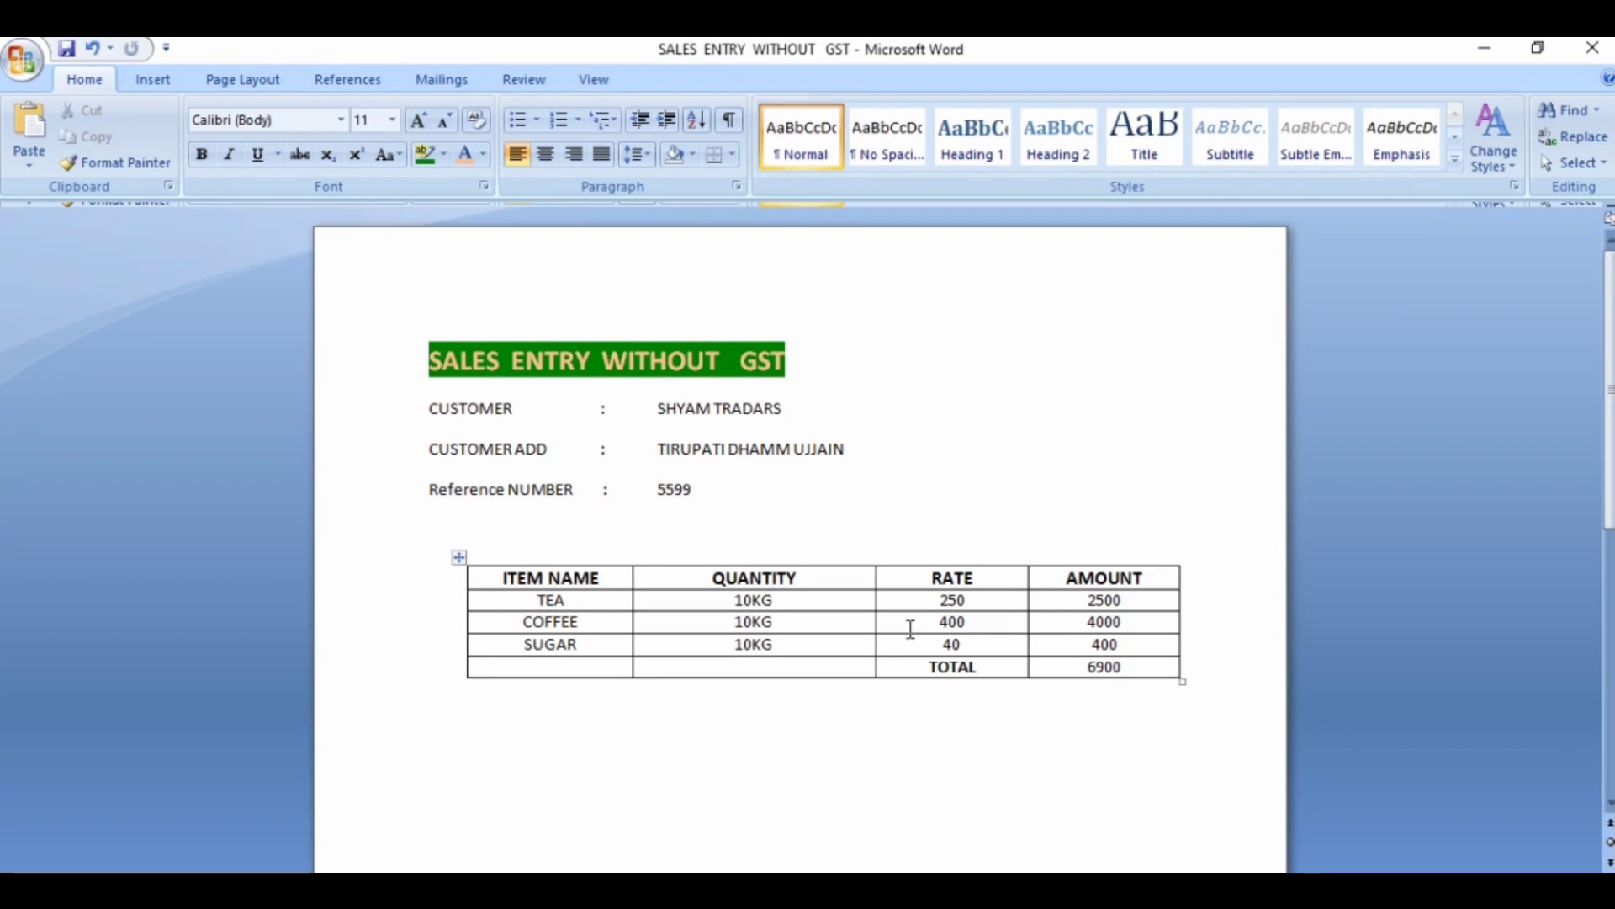
pyautogui.moveTo(1134, 889)
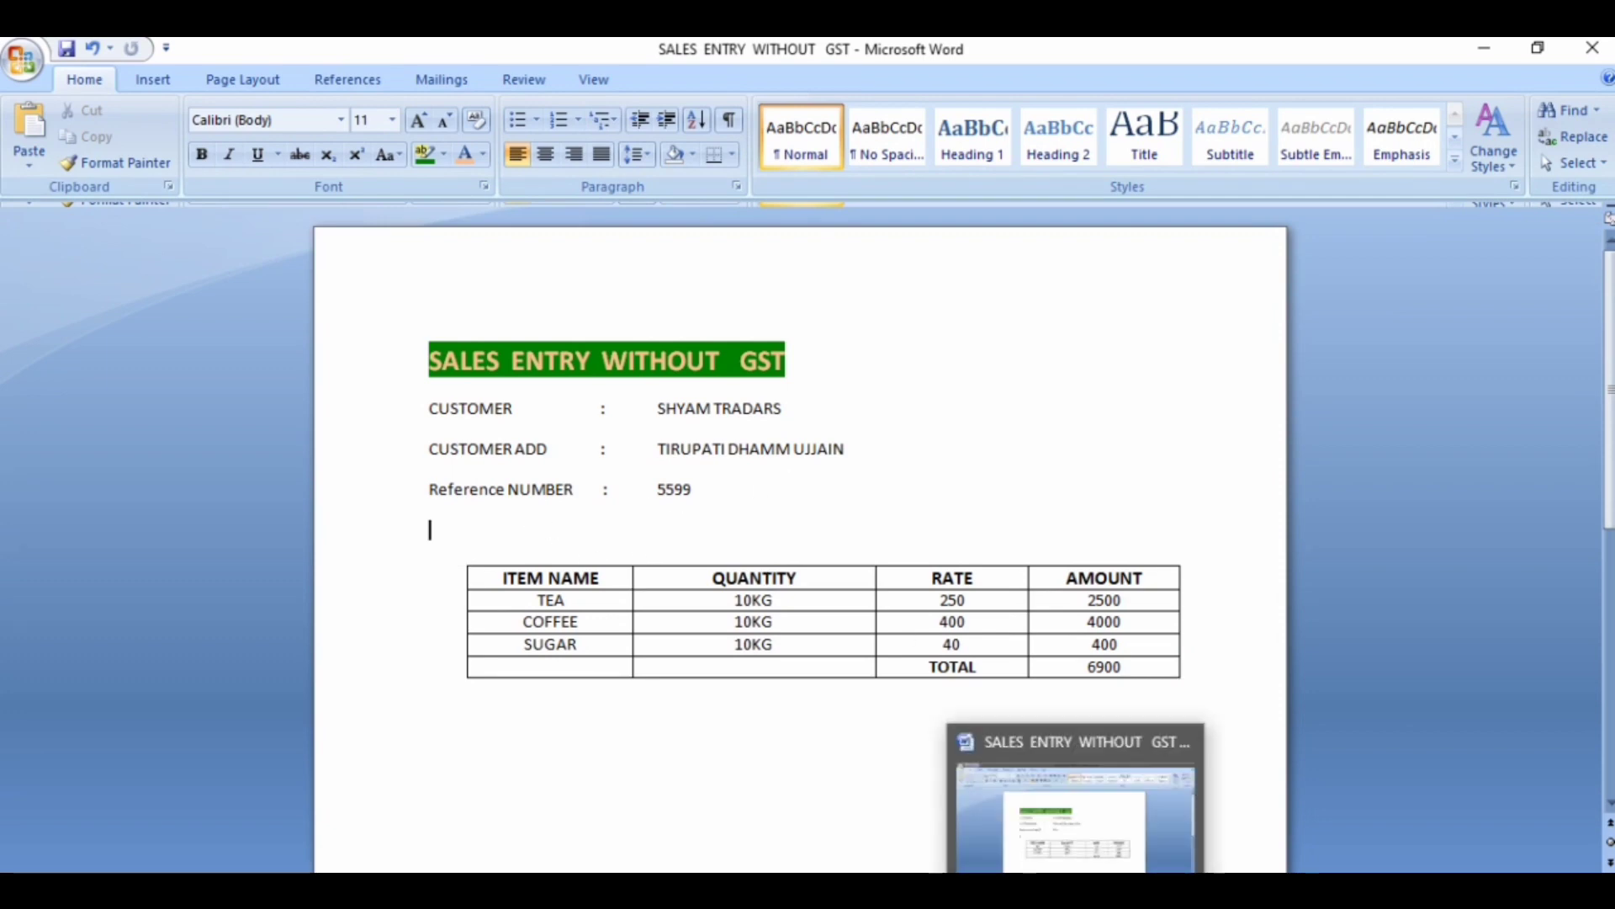
pyautogui.click(1134, 808)
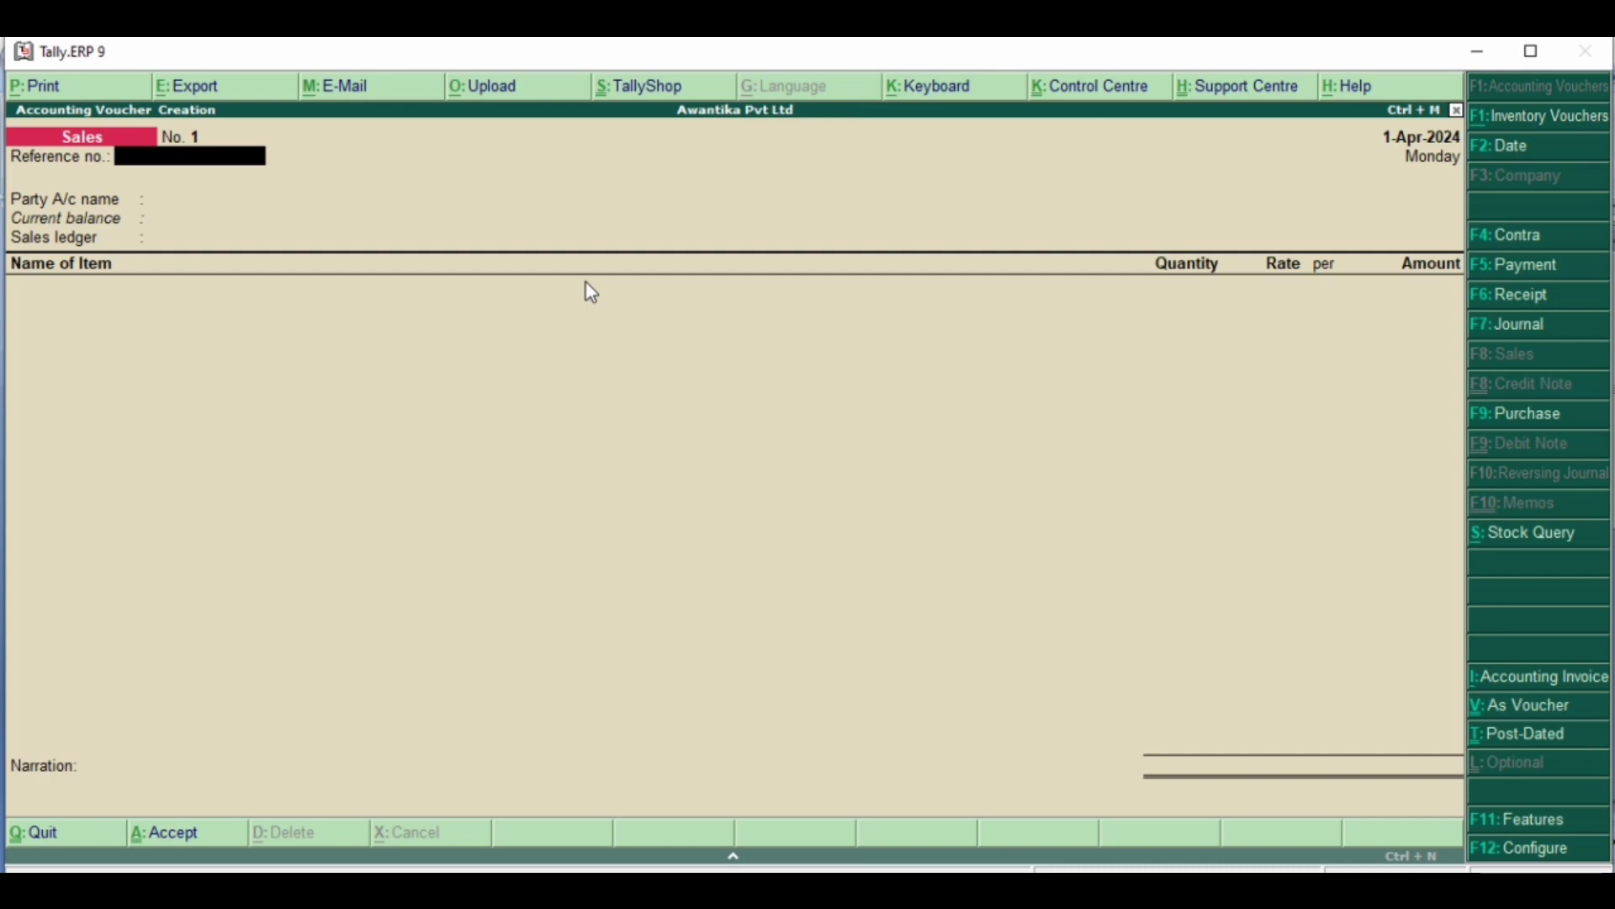
pyautogui.write('5599')
pyautogui.press('Return')
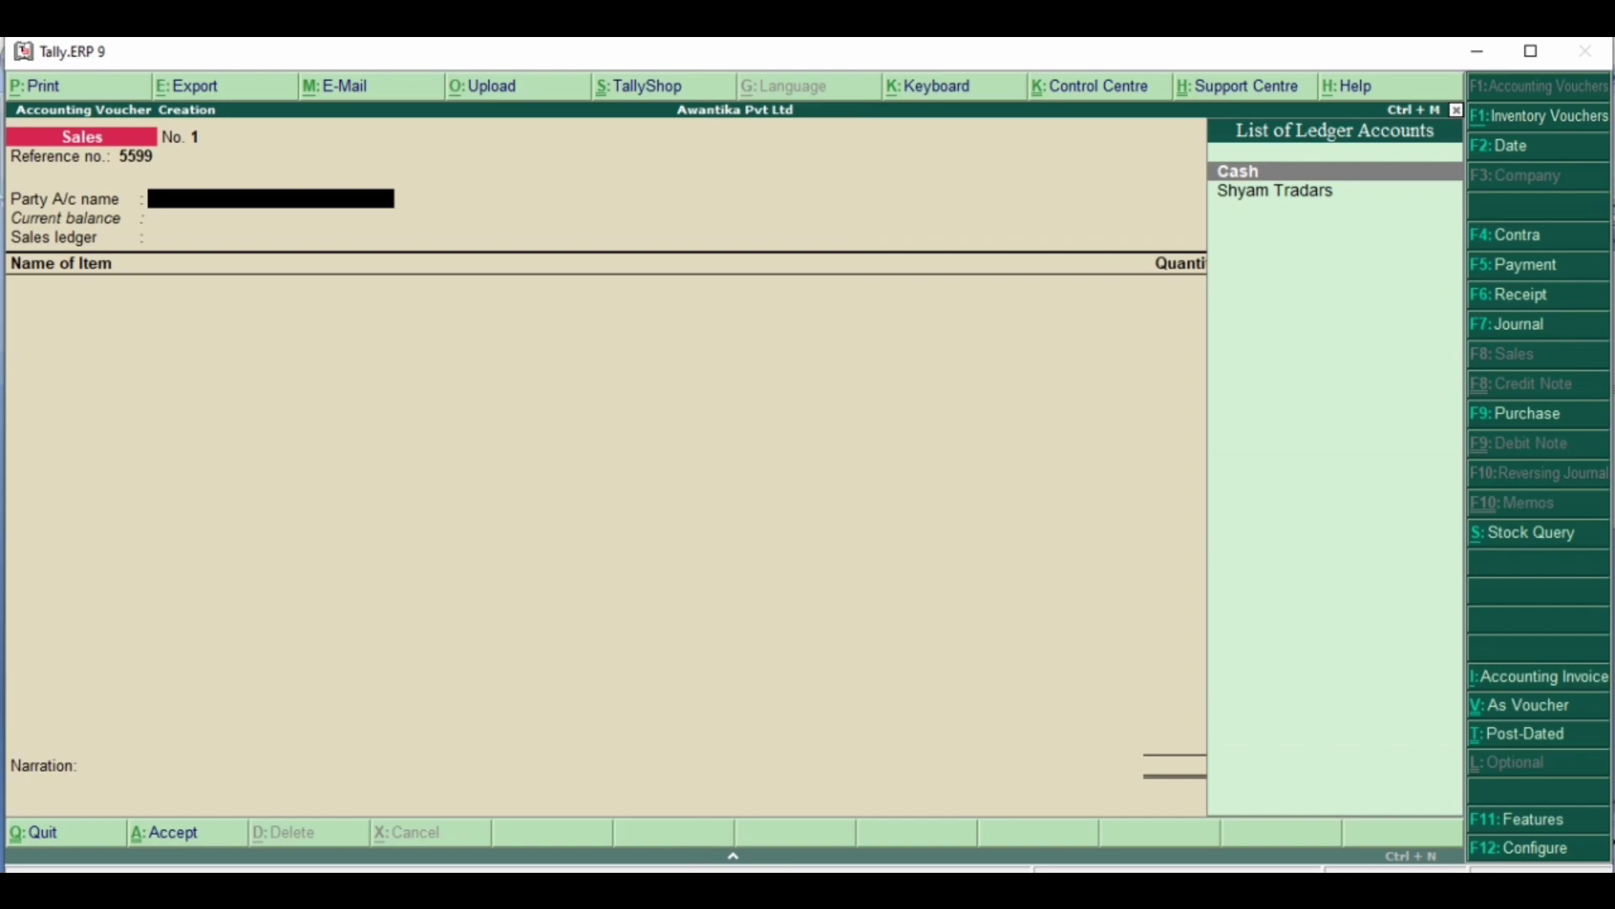
# - Check the customer in the Word document, then select Shyam Tradars as the party account in Tally
pyautogui.hotkey('alt', 'Tab')
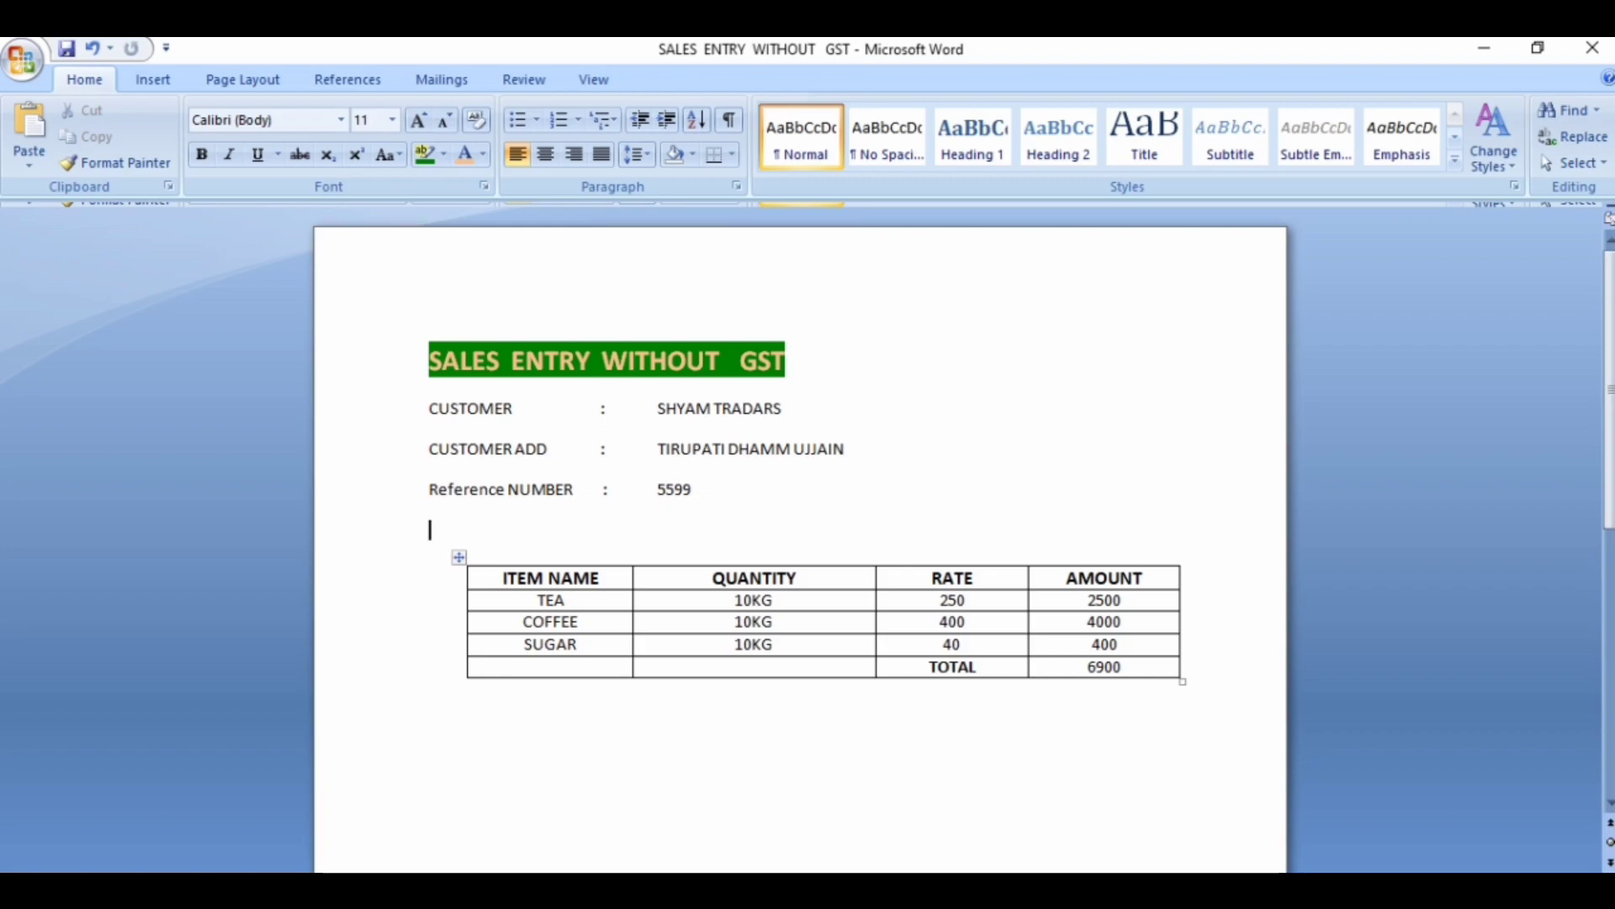
pyautogui.click(758, 890)
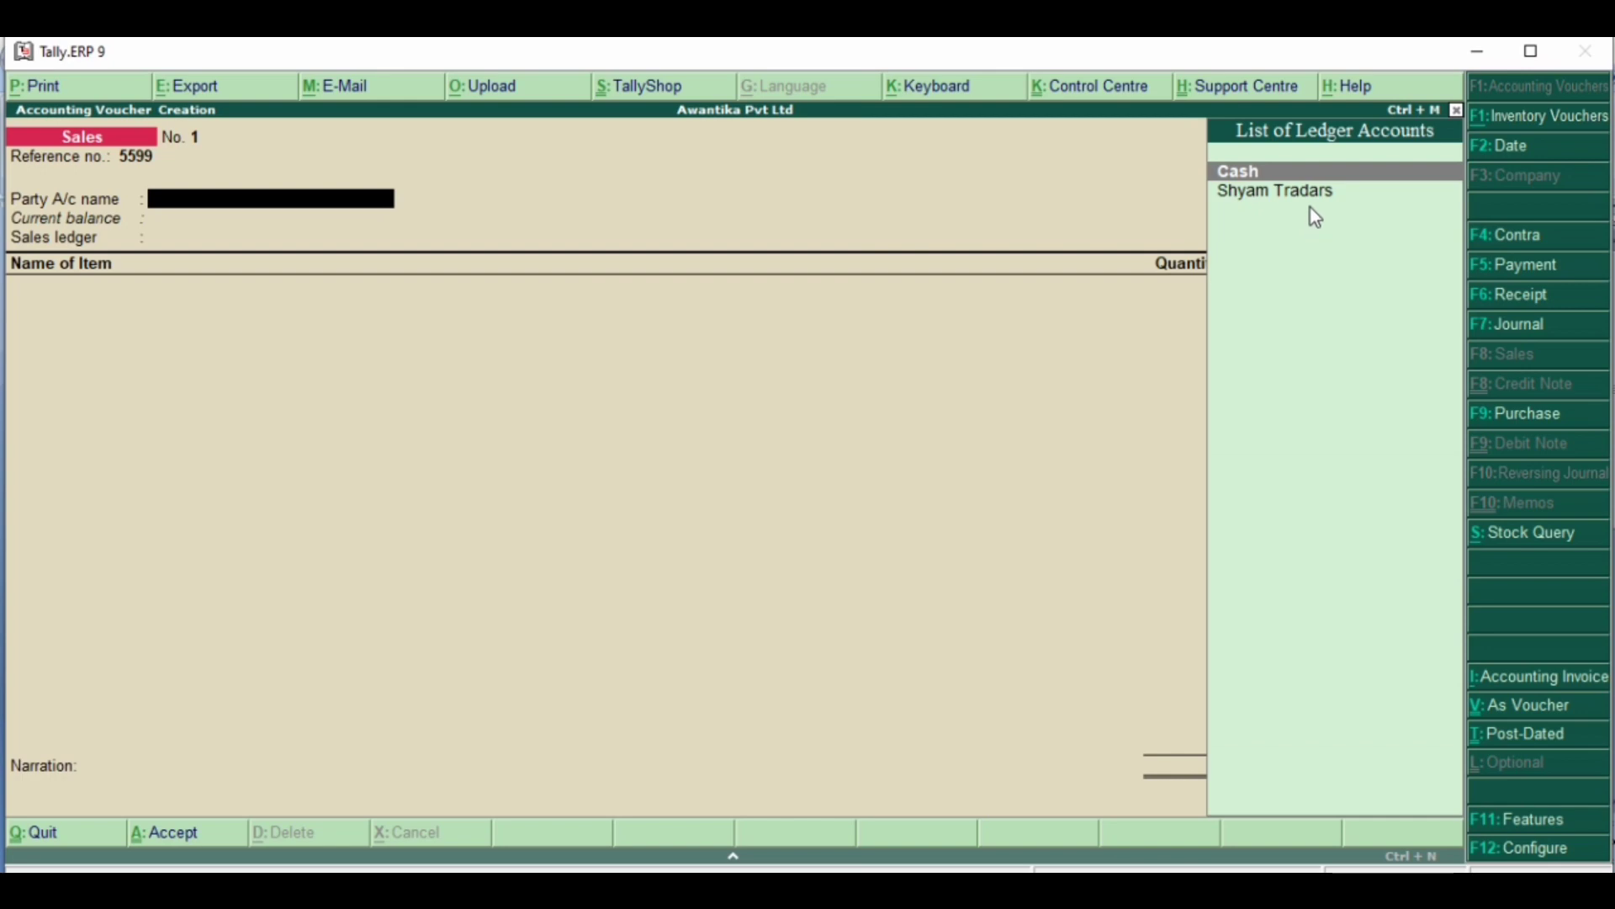
pyautogui.press('Down')
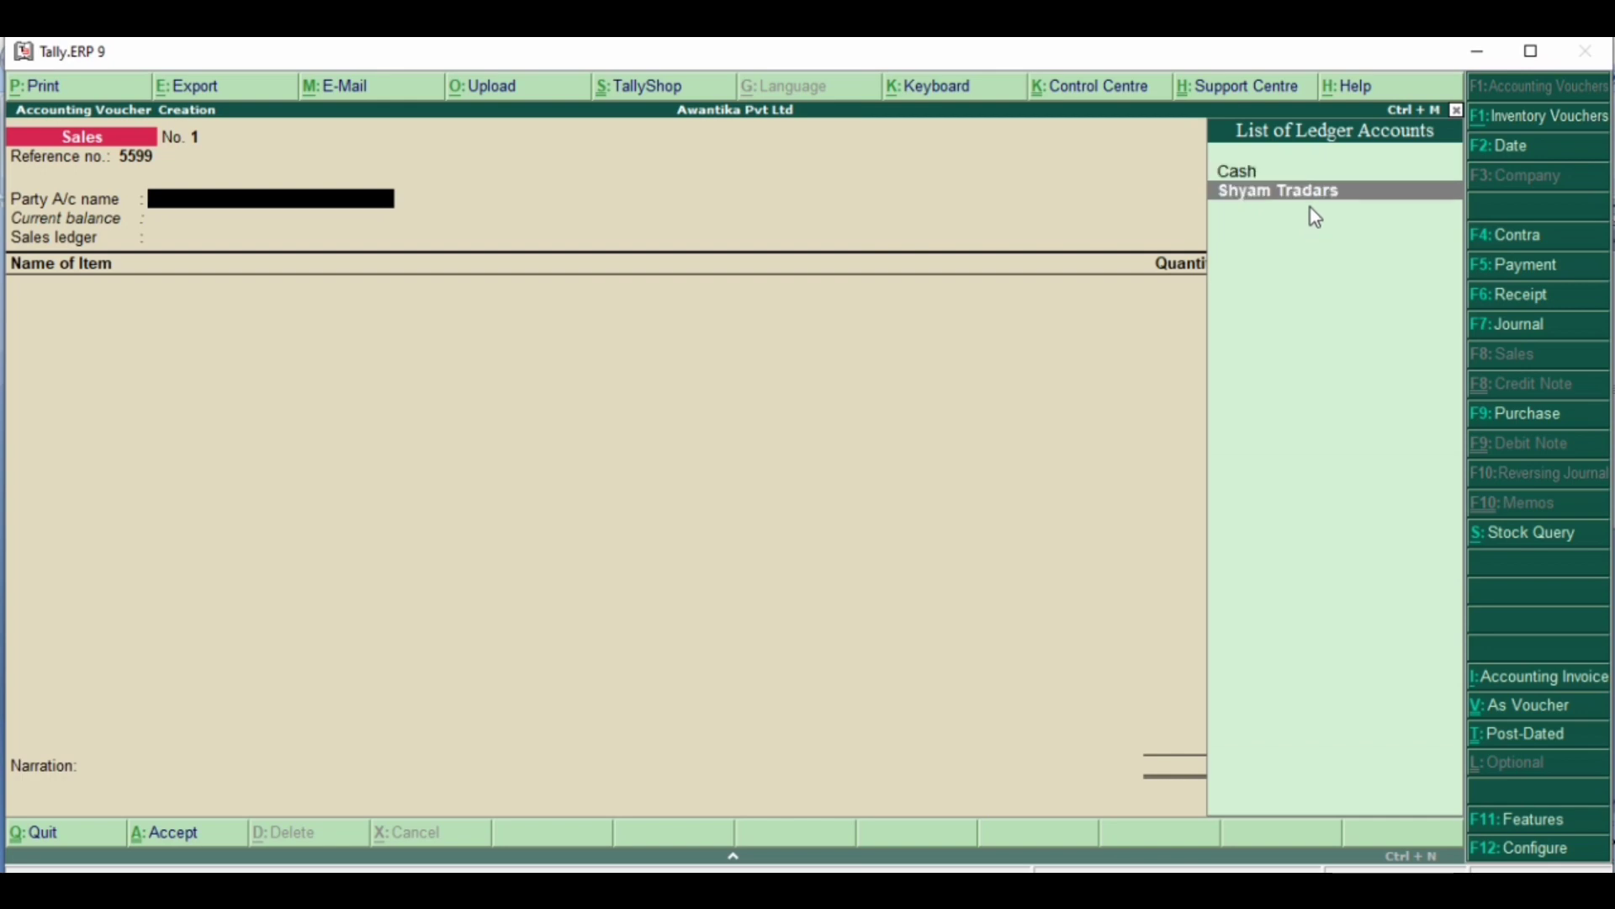
pyautogui.press('Return')
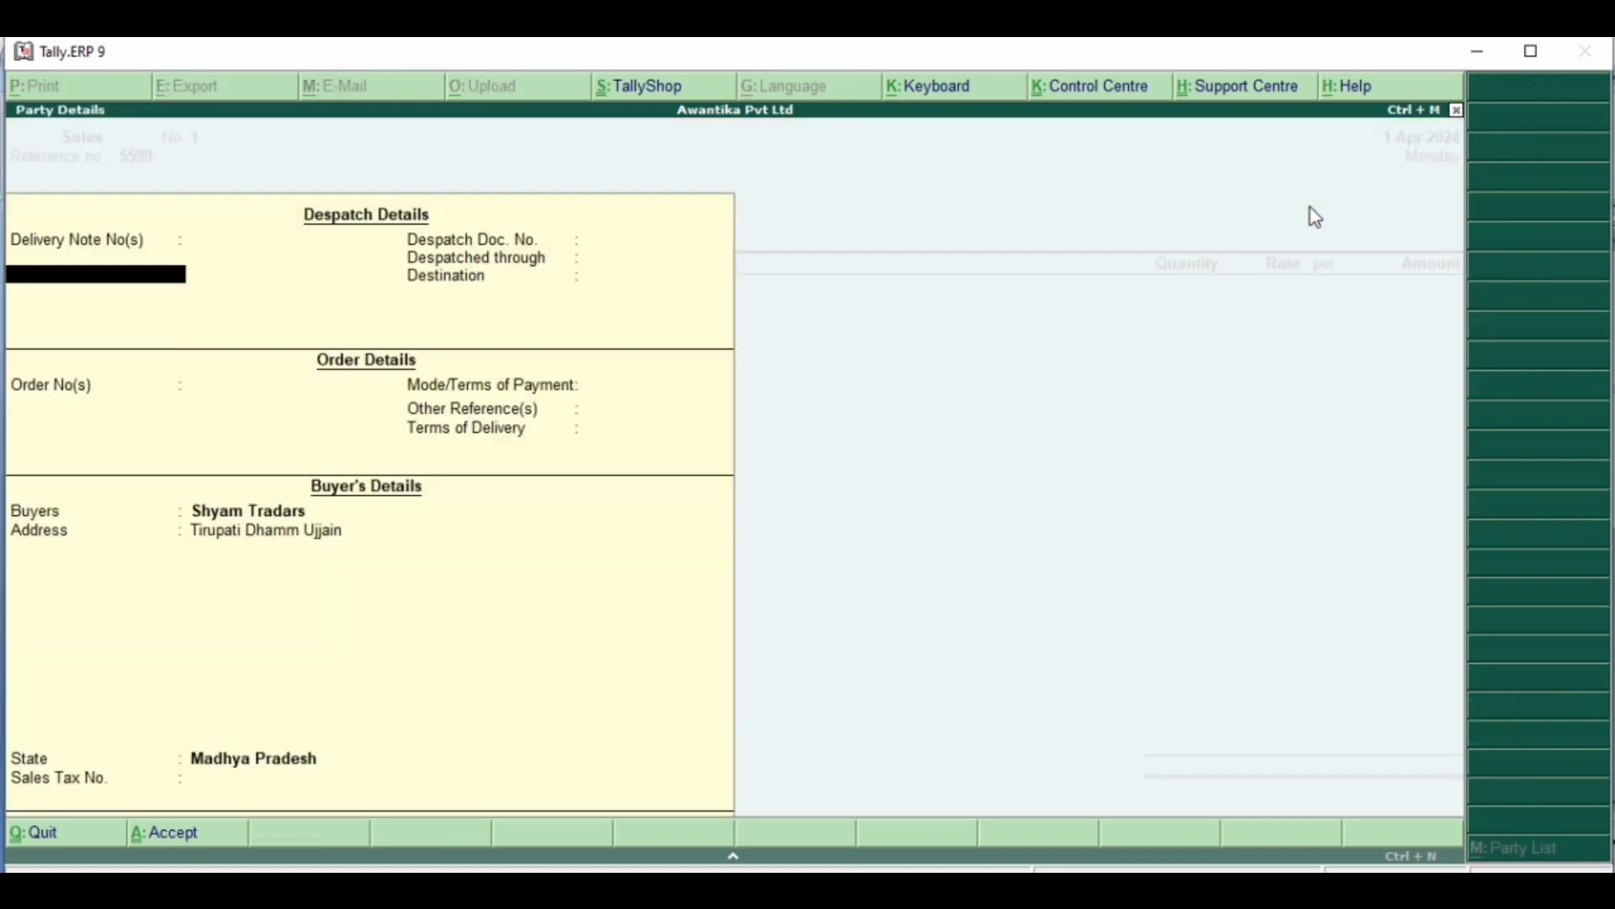
# - Leave the despatch and order details blank and accept the buyer's details for Shyam Tradars
pyautogui.press('Return')
pyautogui.press('Return')
pyautogui.press('Return')
pyautogui.press('Return')
pyautogui.press('Return')
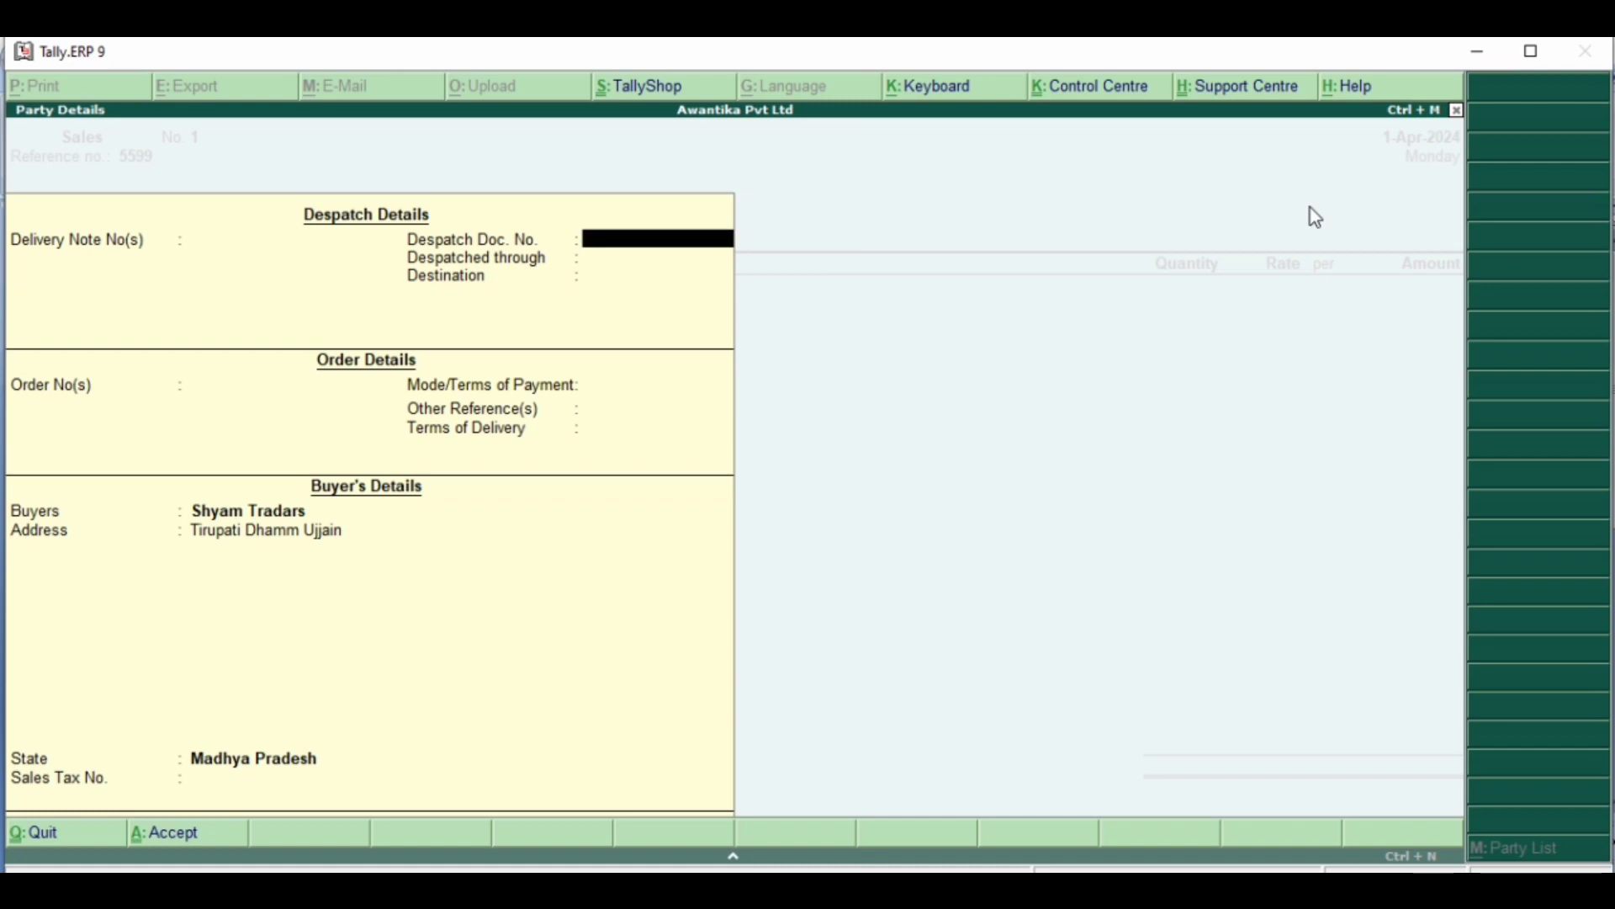
pyautogui.press('Return')
pyautogui.press('Return')
pyautogui.press('Return')
pyautogui.press('Return')
pyautogui.press('Return')
pyautogui.press('Return')
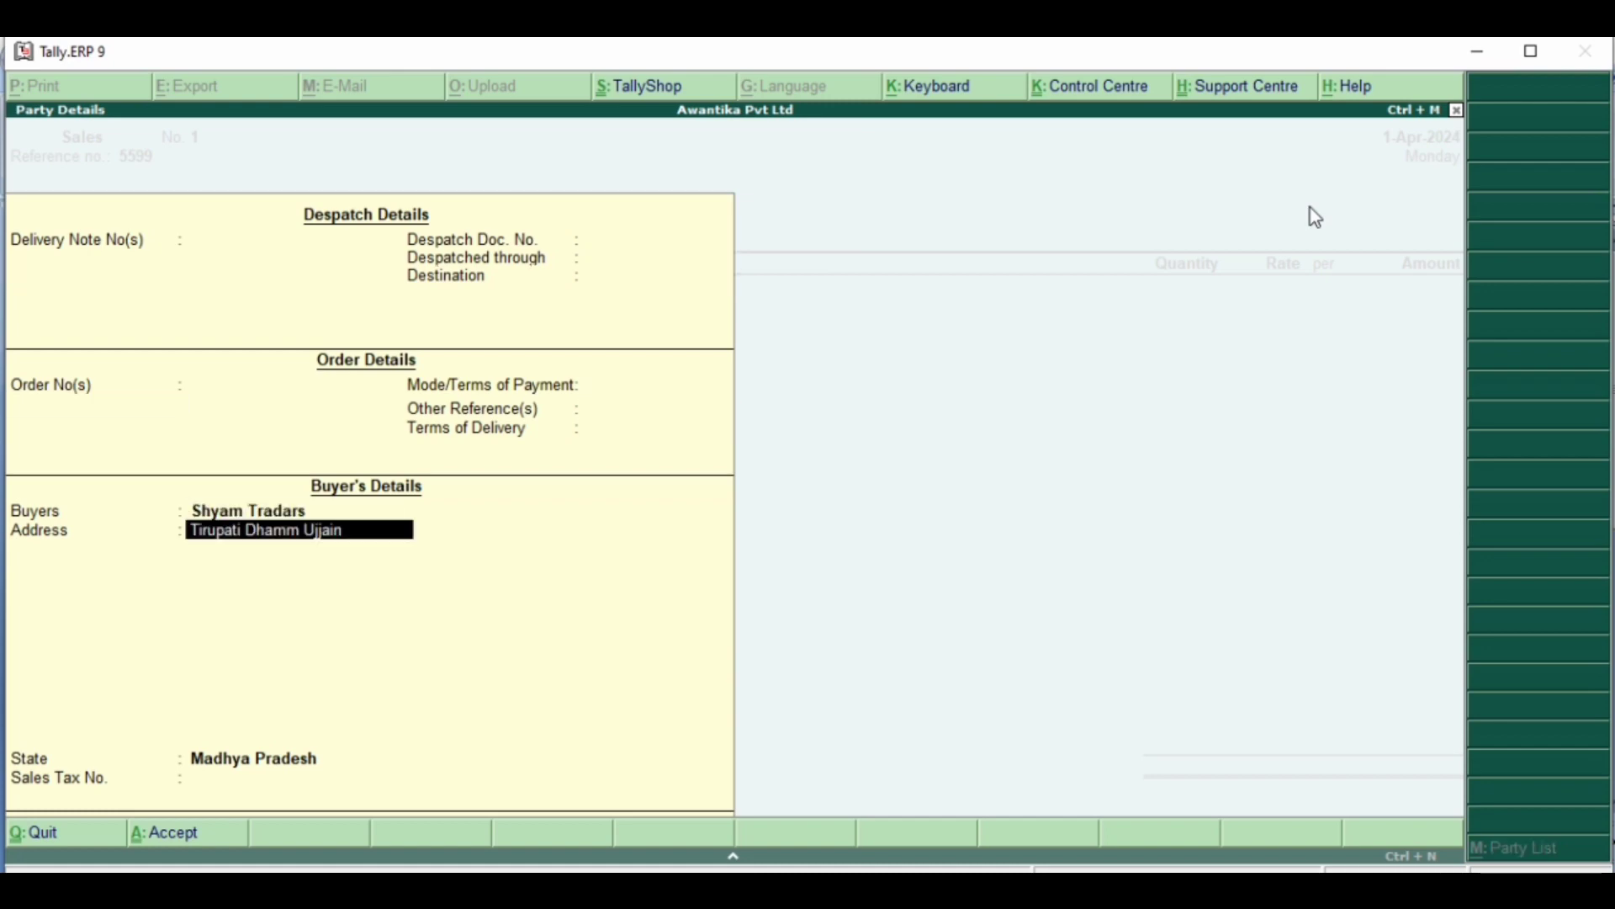
pyautogui.press('Return')
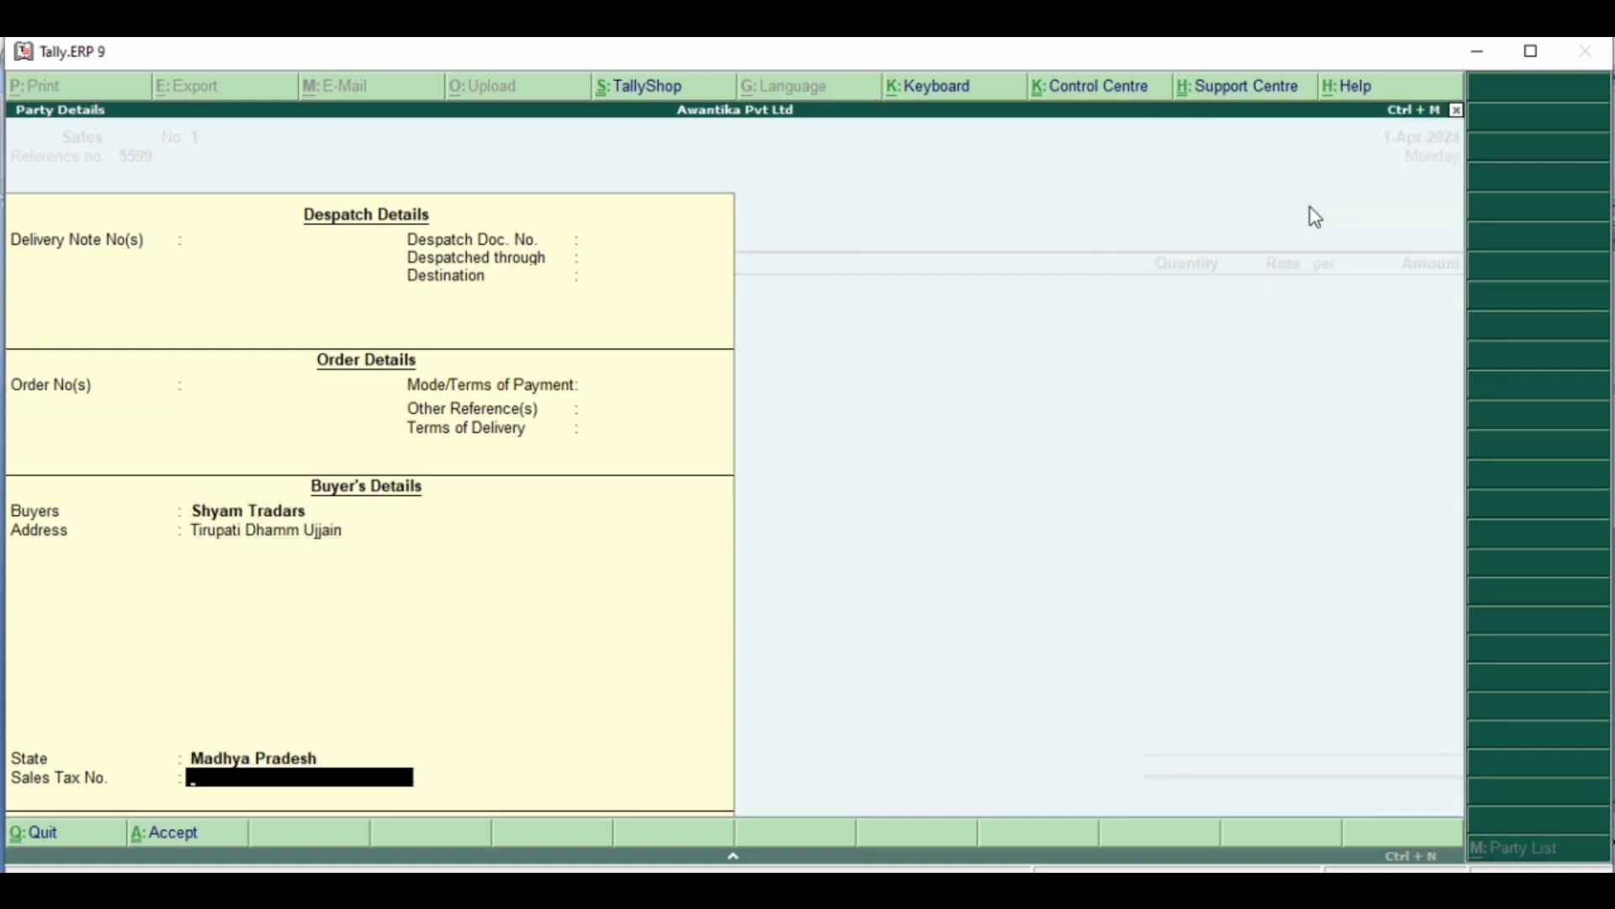
pyautogui.press('Return')
# - Go back to the party account, open the Shyam Tradars ledger and review its group and balance settings
pyautogui.press('BackSpace')
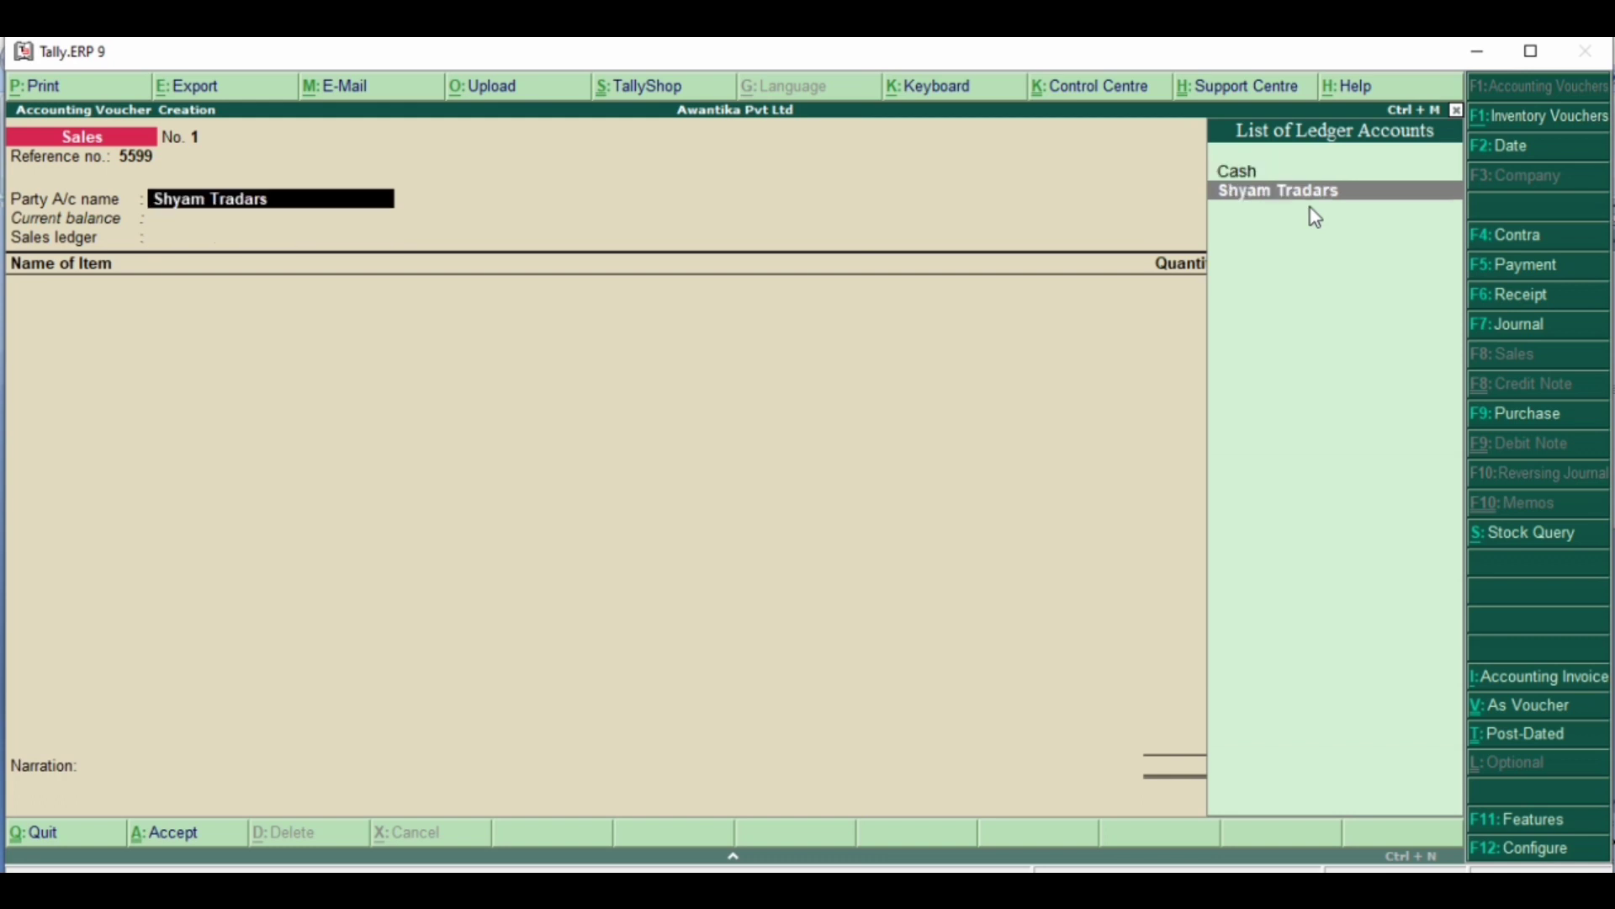
pyautogui.hotkey('ctrl', 'Return')
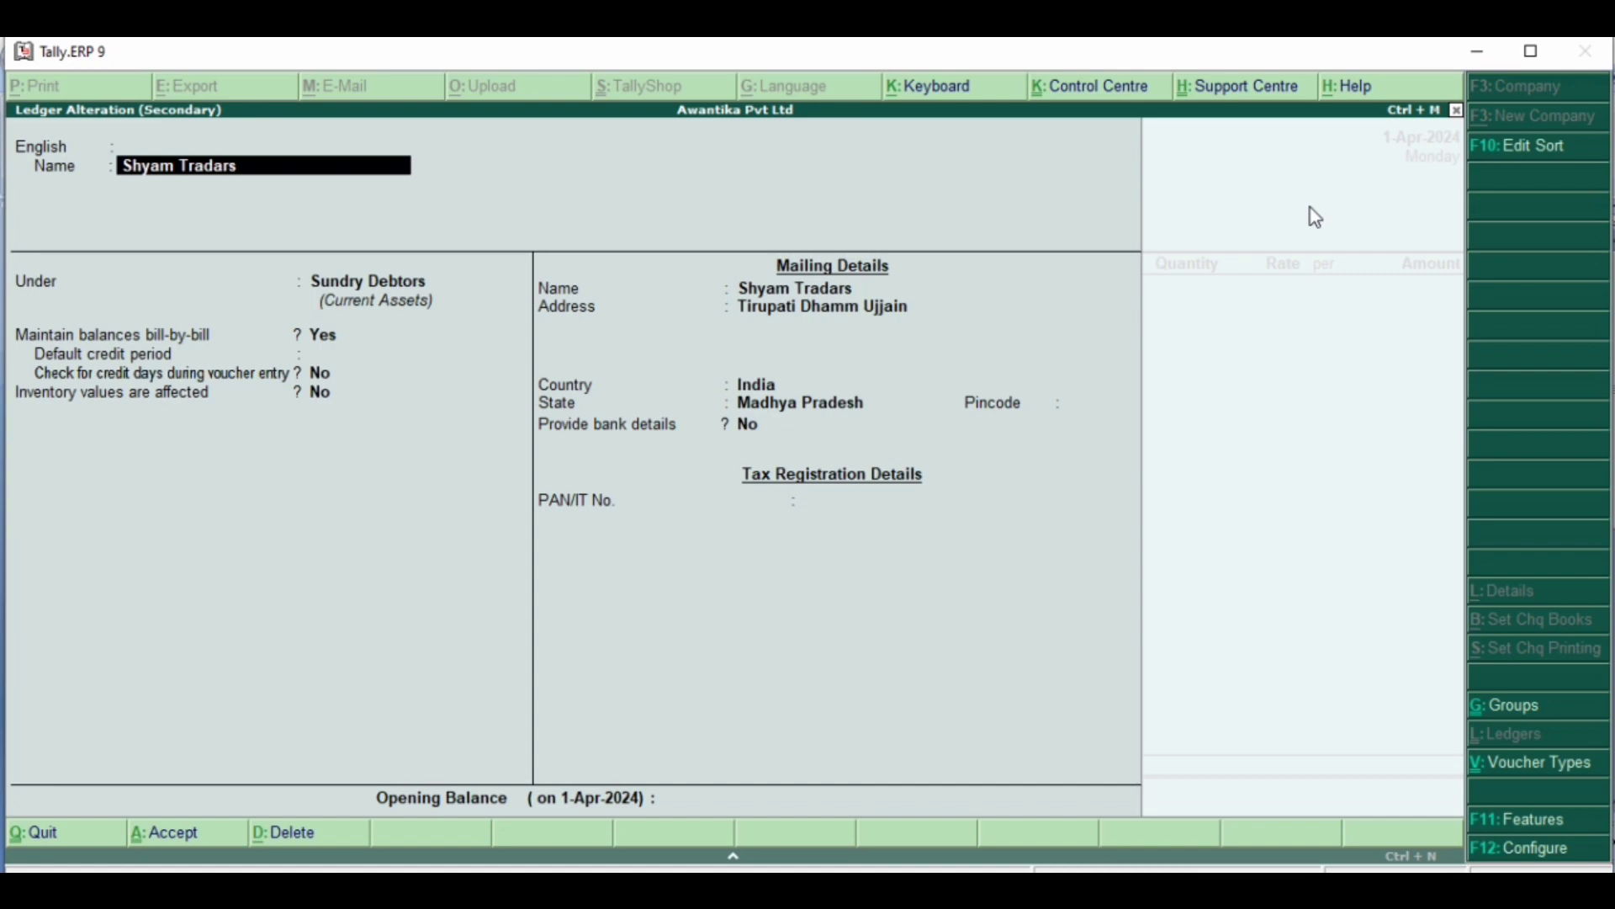
pyautogui.press('Return')
pyautogui.press('Return')
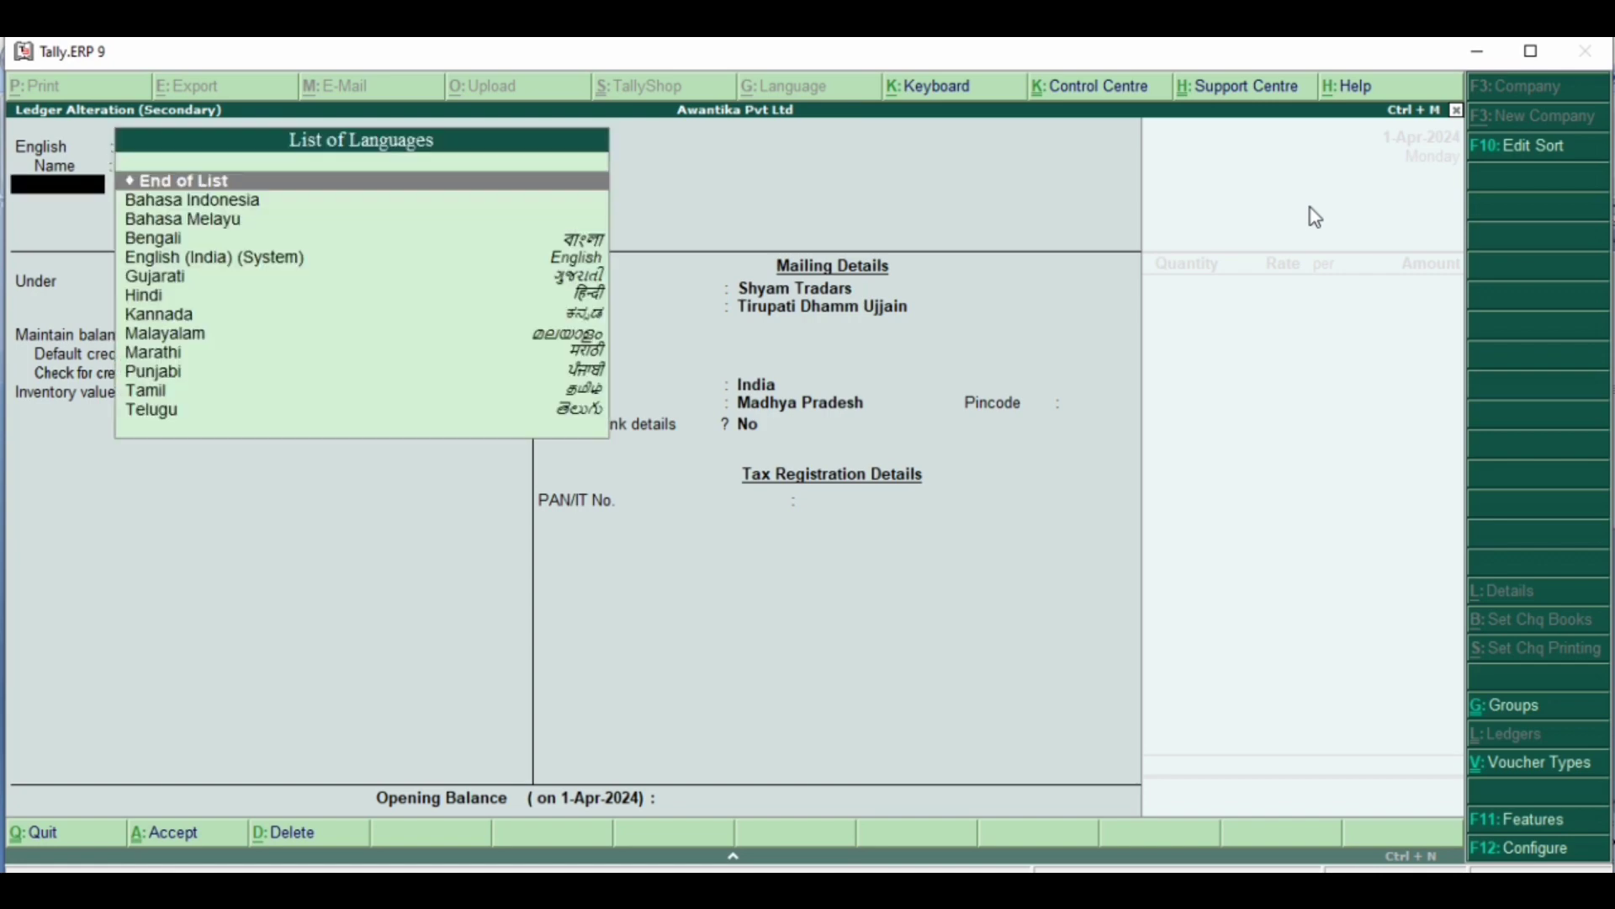
pyautogui.press('Return')
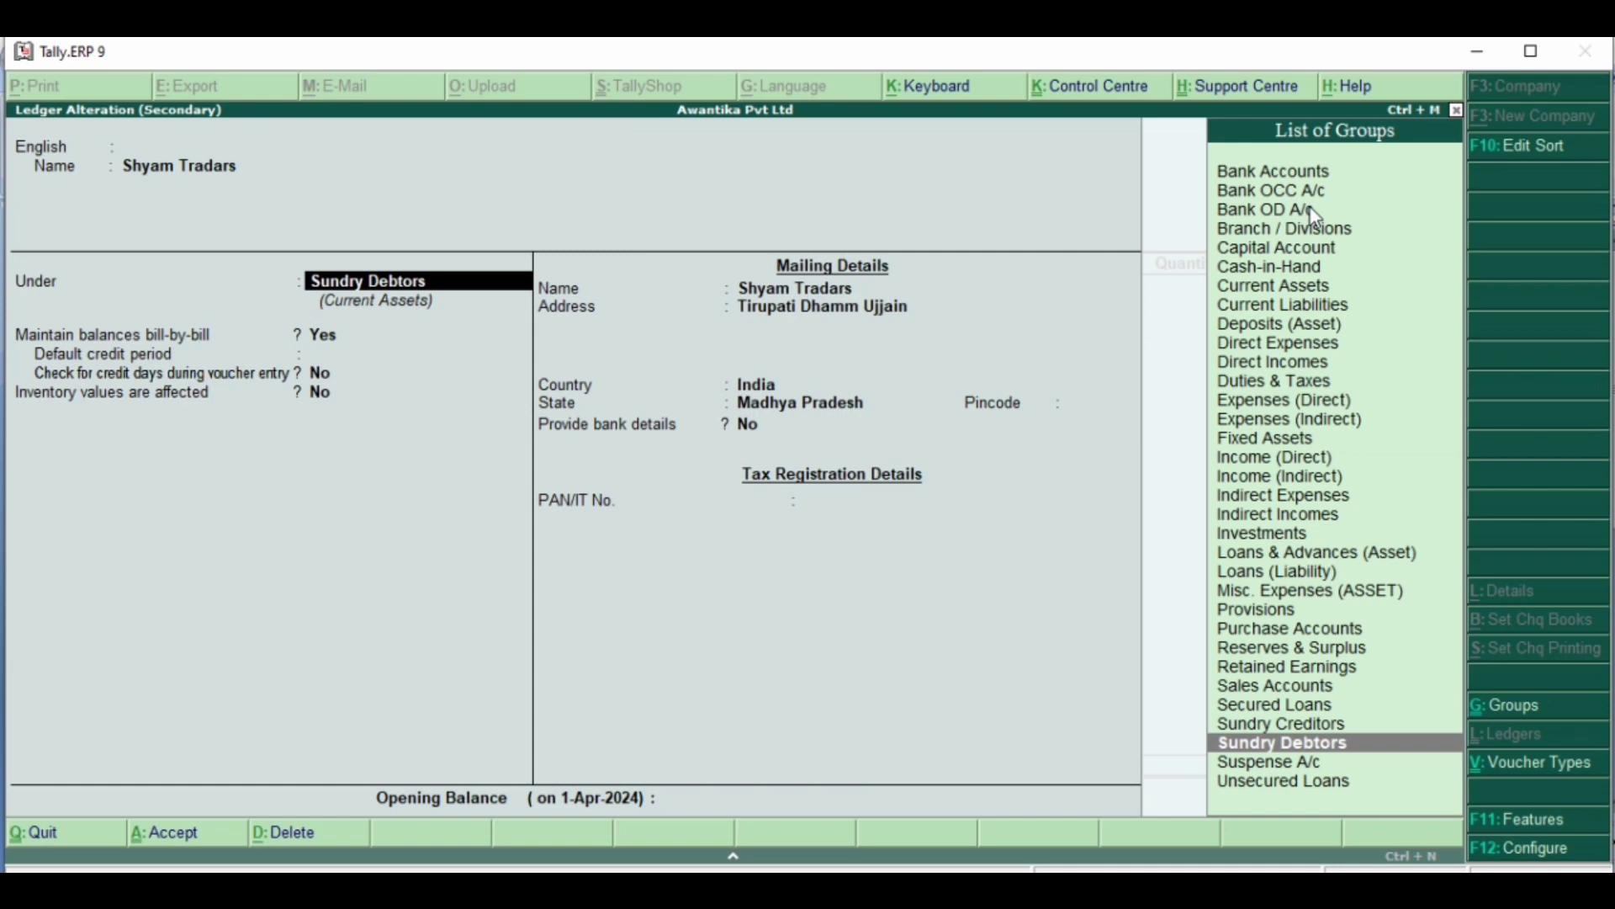
pyautogui.press('Return')
pyautogui.press('Return')
pyautogui.press('Return')
pyautogui.press('Return')
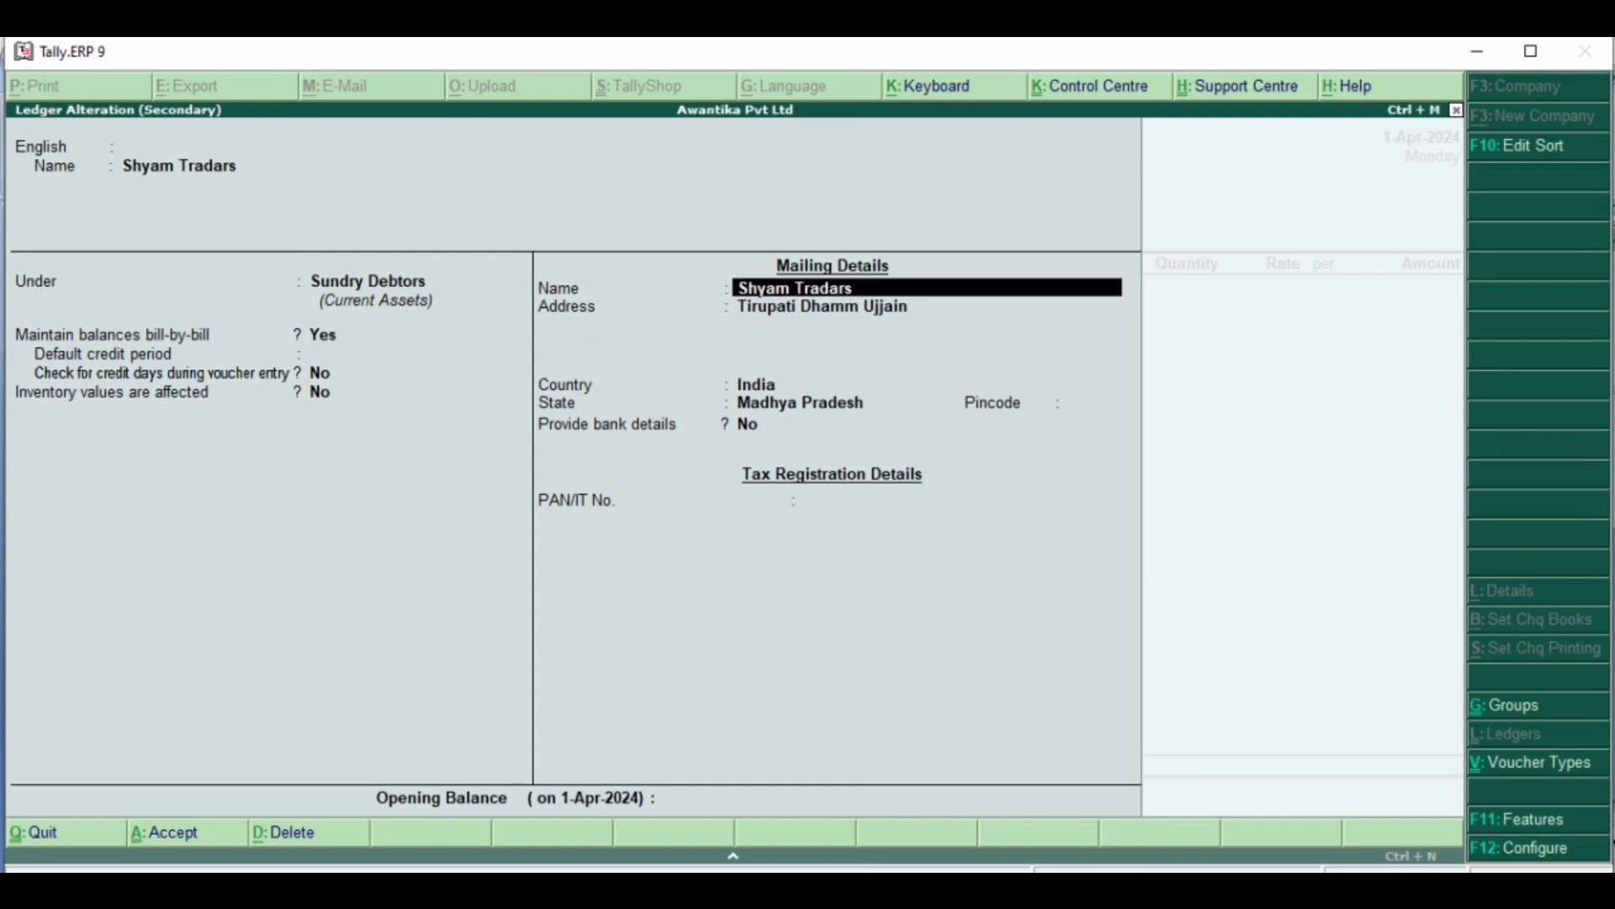
# - Compare the ledger's mailing details with the Word document, review its tax details and accept the ledger without edits
pyautogui.hotkey('alt', 'Tab')
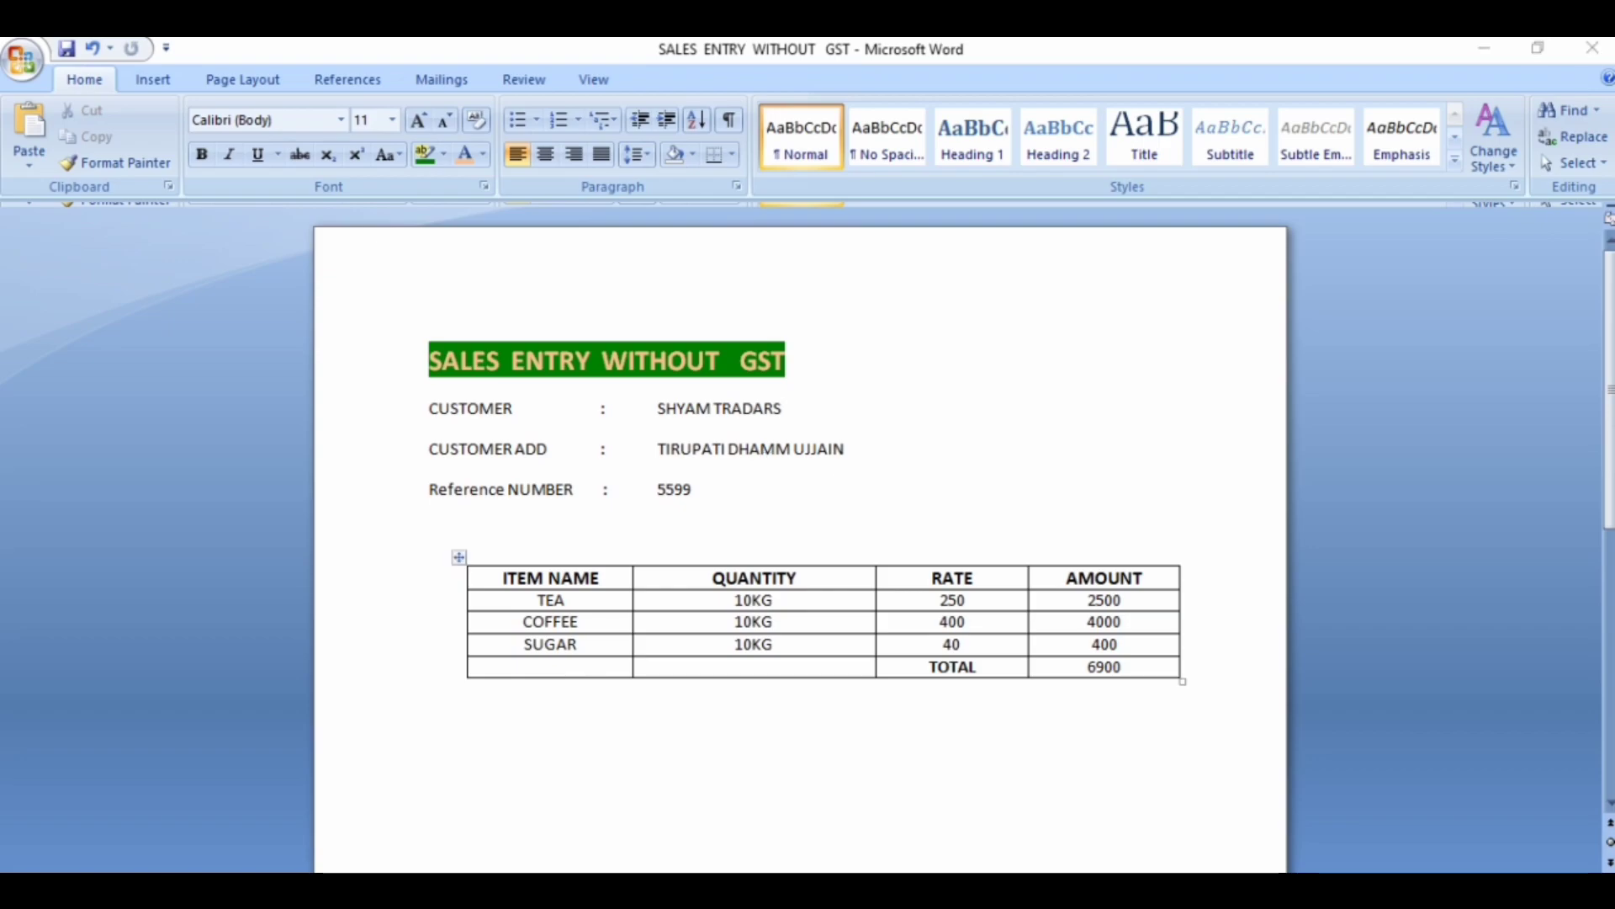
pyautogui.hotkey('alt', 'Tab')
pyautogui.press('Return')
pyautogui.press('Return')
pyautogui.press('Return')
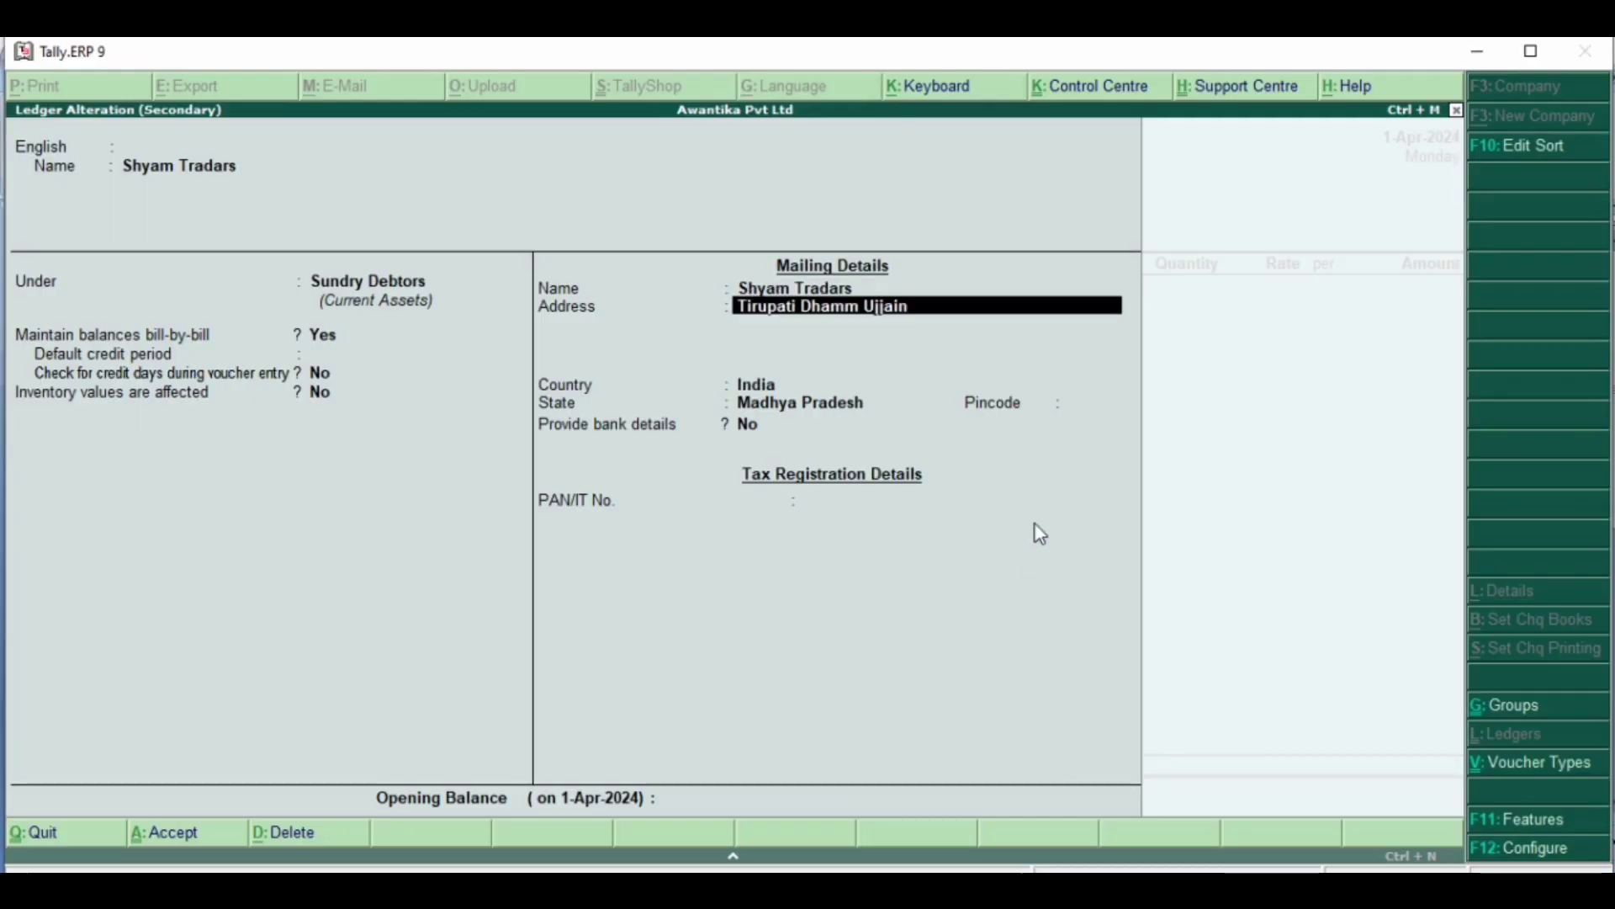
pyautogui.press('Return')
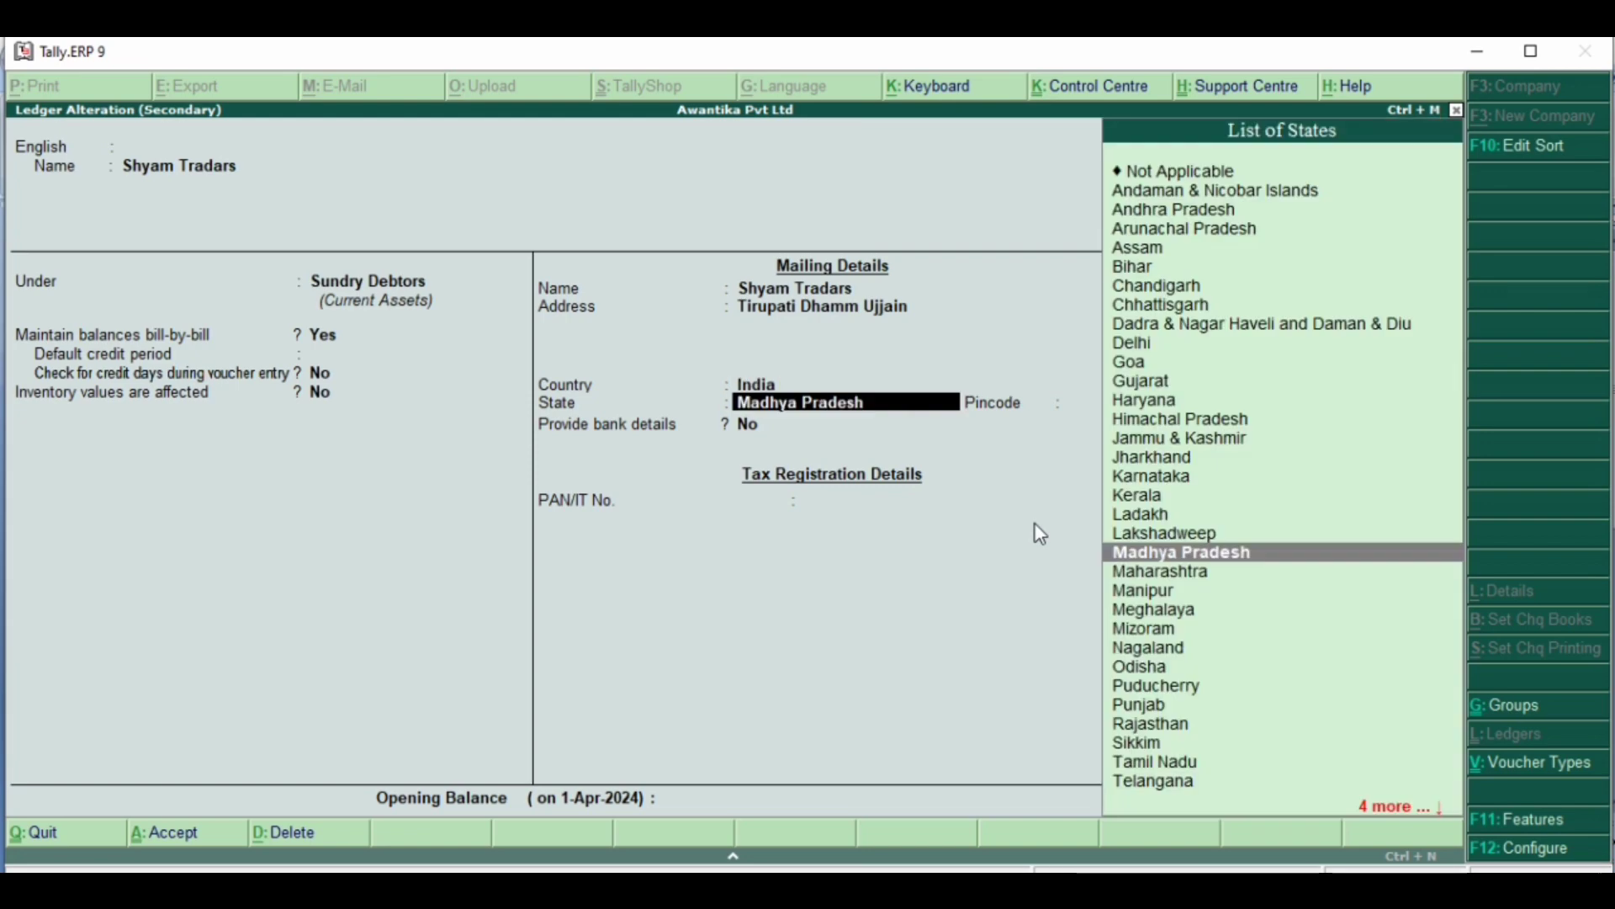
pyautogui.press('Return')
pyautogui.press('Return')
pyautogui.press('Return')
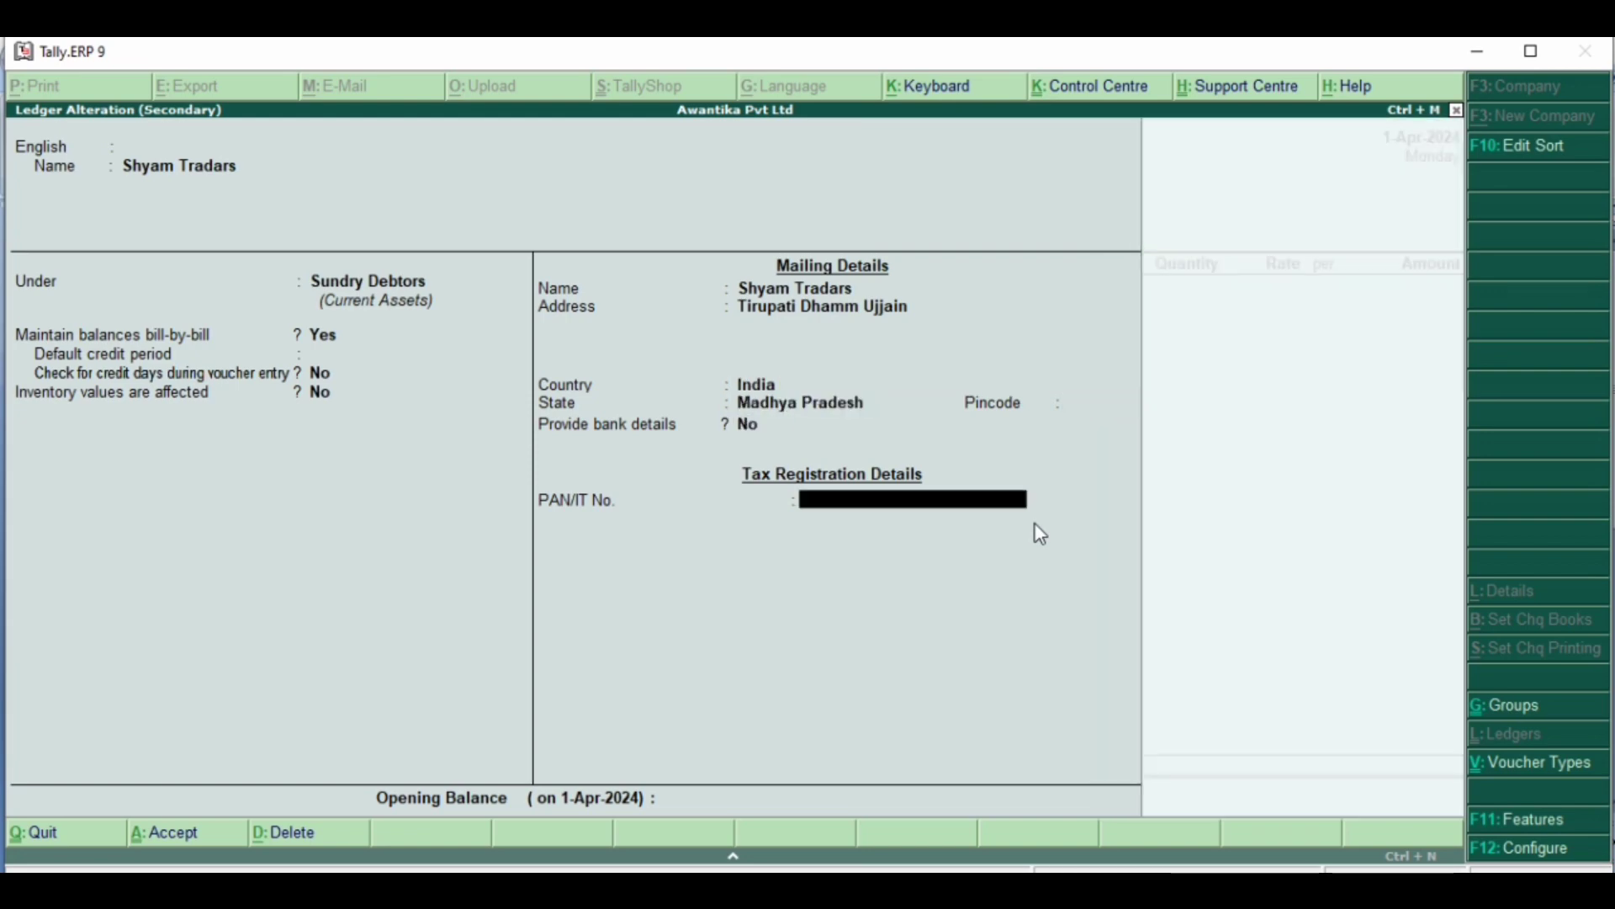
pyautogui.press('Return')
pyautogui.press('Return')
# - Accept the reopened party details with blank despatch and order fields, keeping Madhya Pradesh as the buyer's state
pyautogui.press('Return')
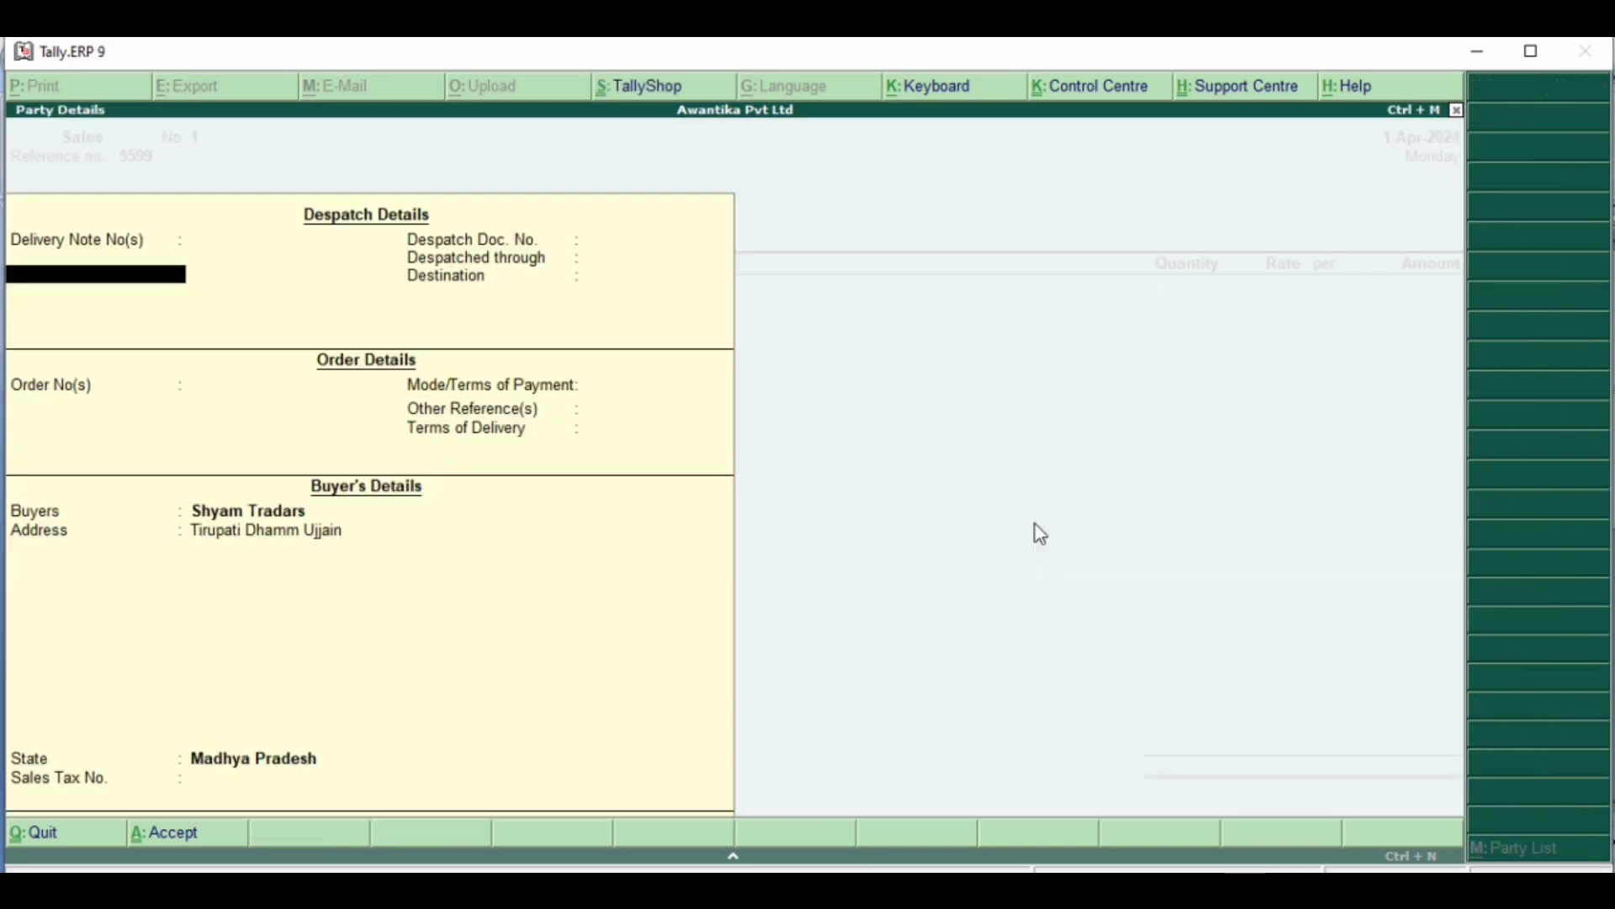
pyautogui.press('Return')
pyautogui.press('Return')
pyautogui.press('Return')
pyautogui.press('Return')
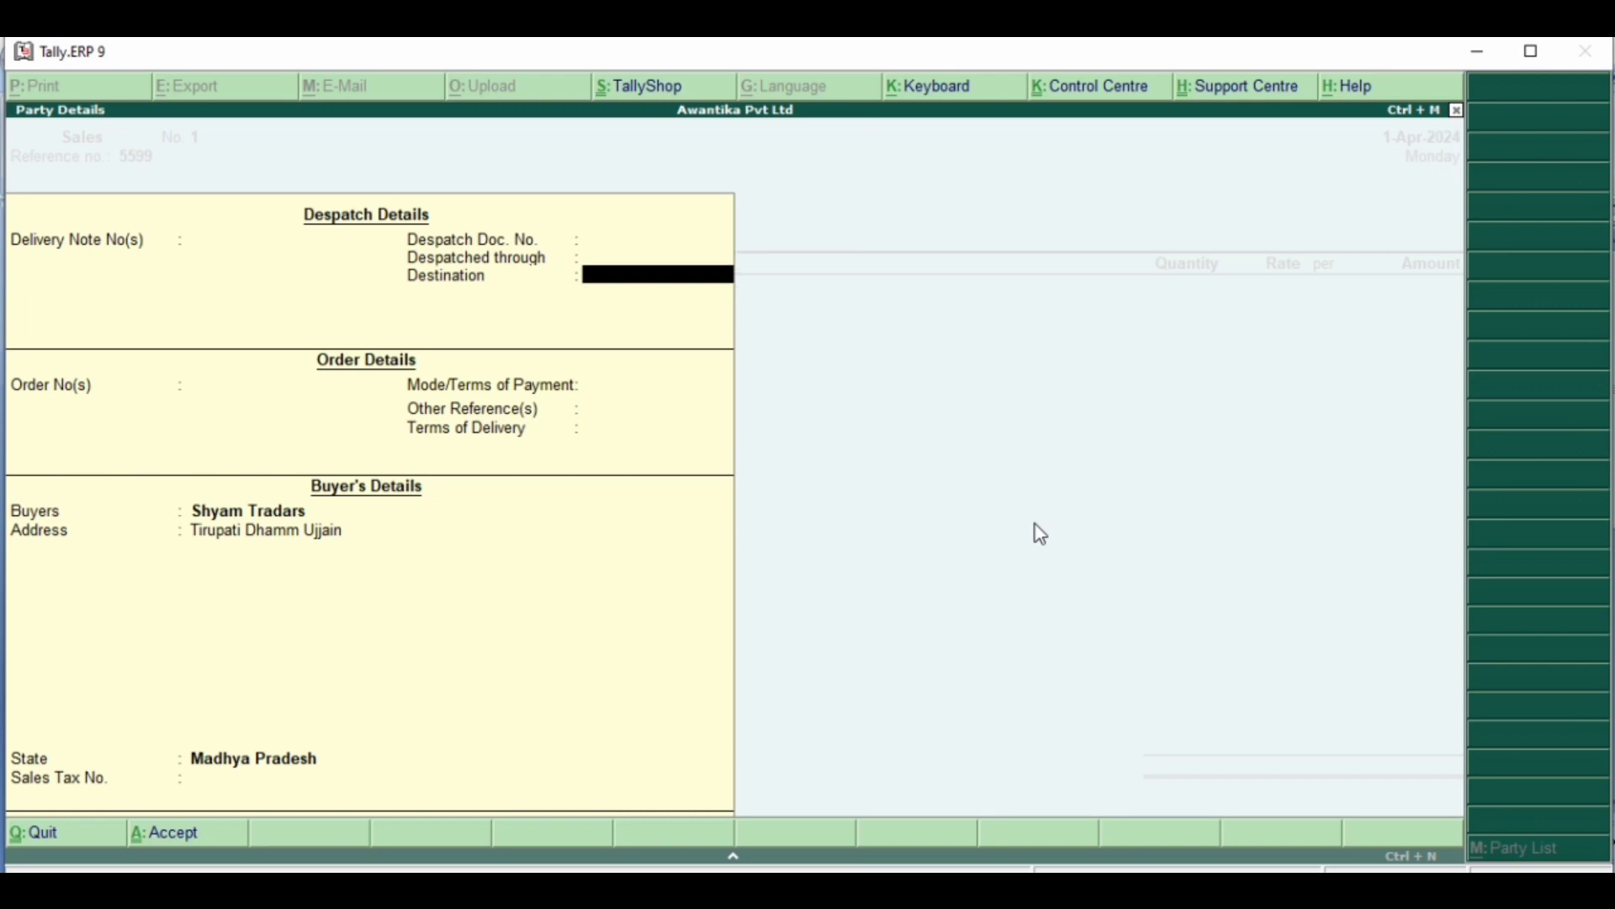
pyautogui.press('Return')
pyautogui.press('Return')
pyautogui.press('Return')
pyautogui.press('Return')
pyautogui.press('Return')
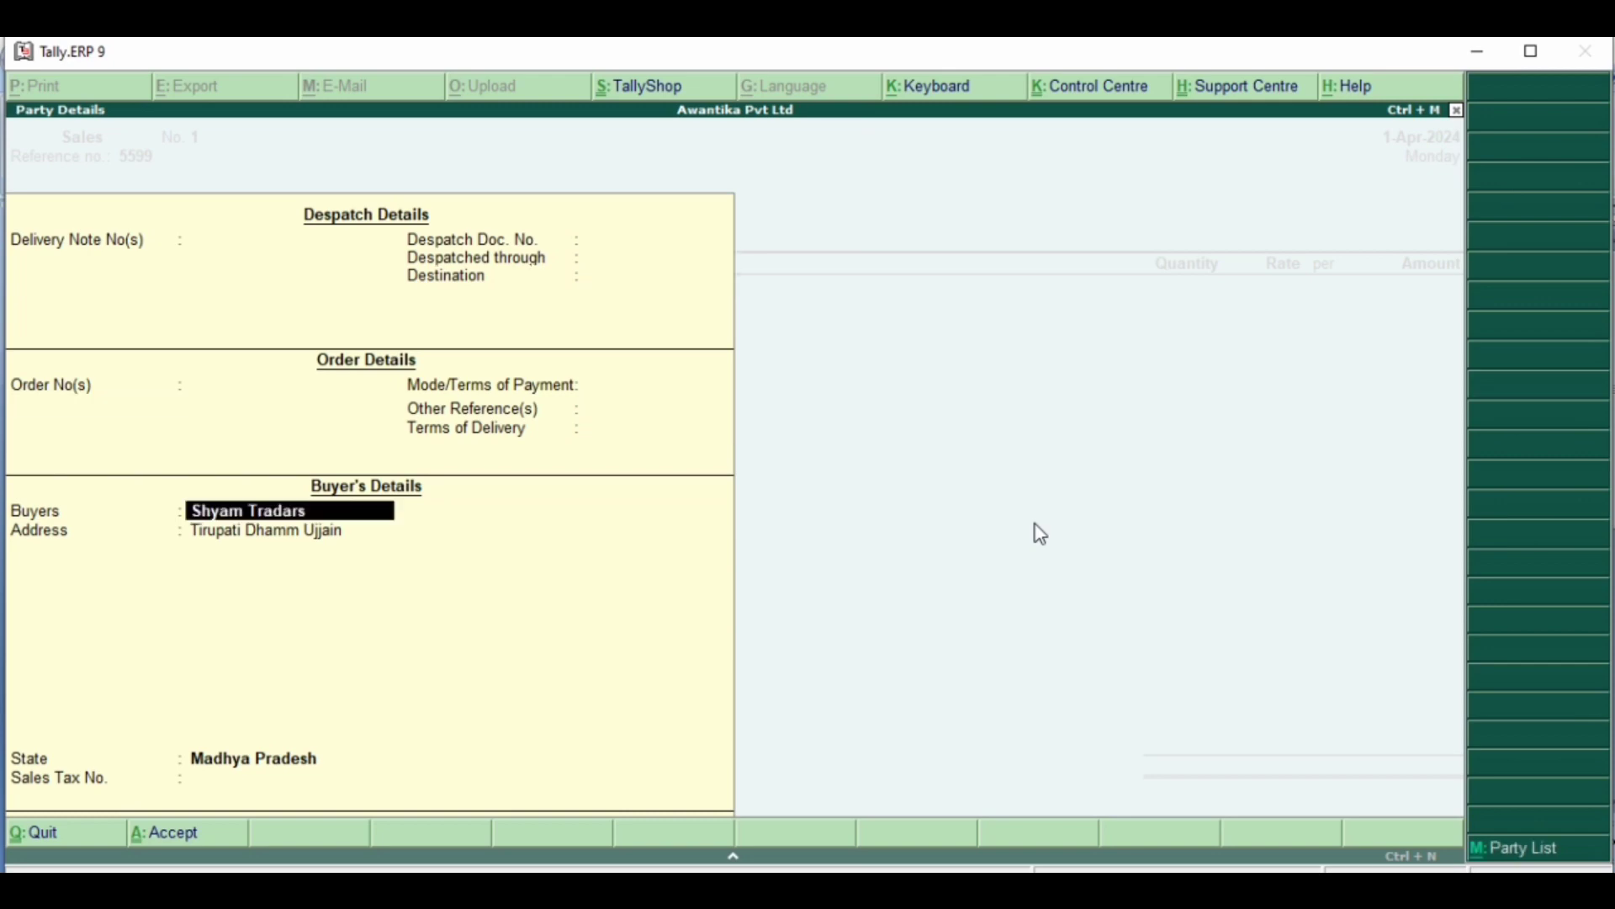
pyautogui.press('Return')
pyautogui.press('Return')
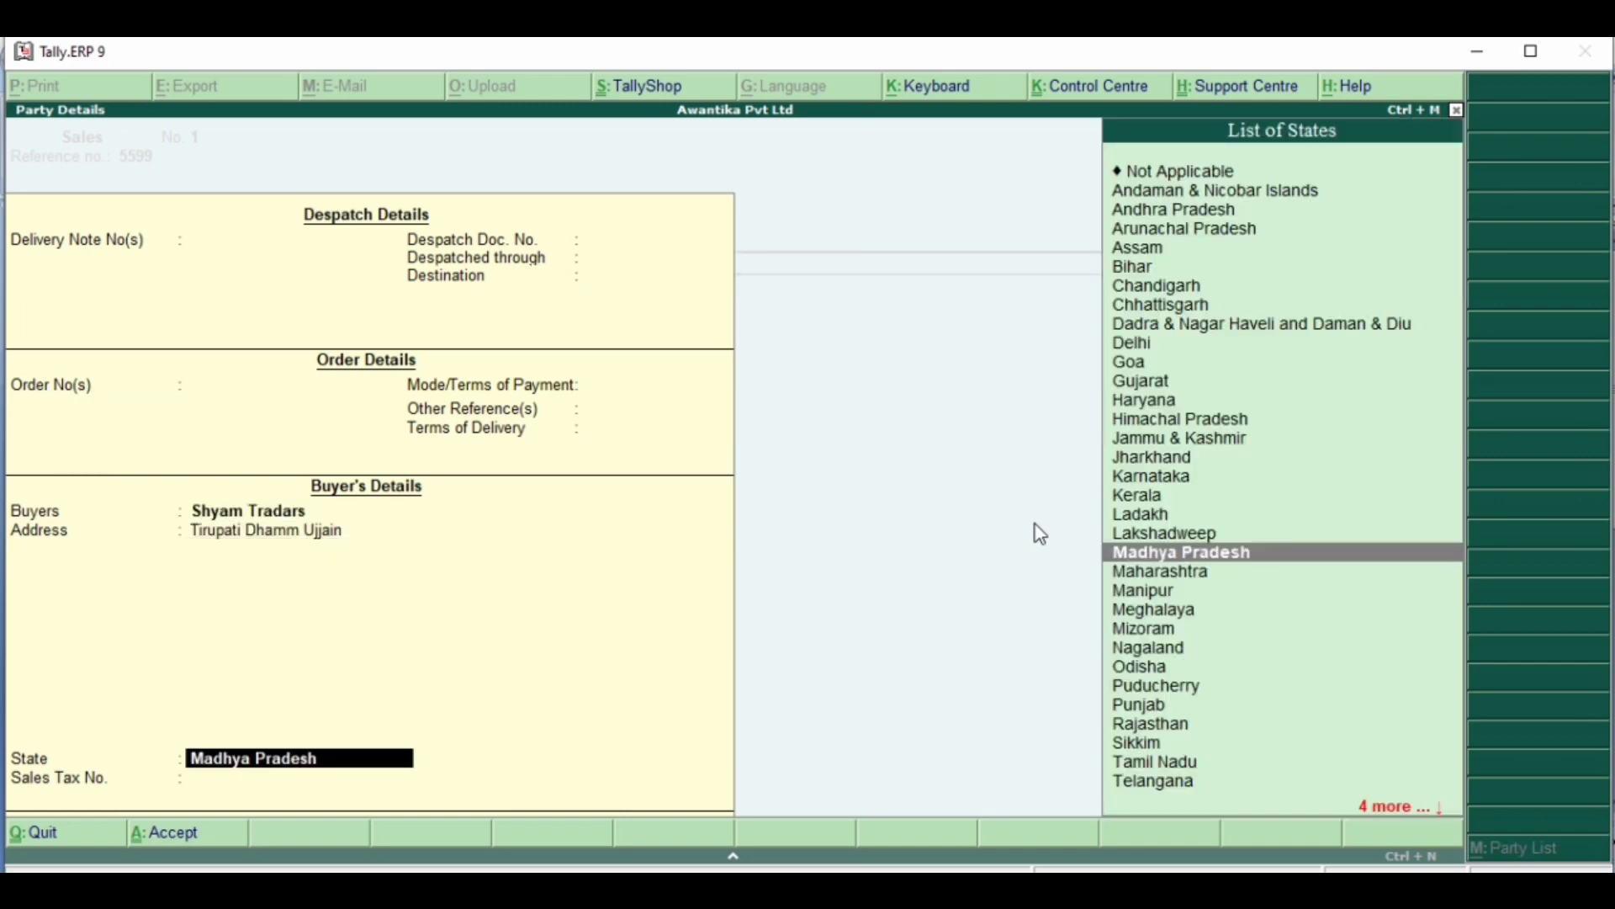
pyautogui.press('Return')
pyautogui.press('Return')
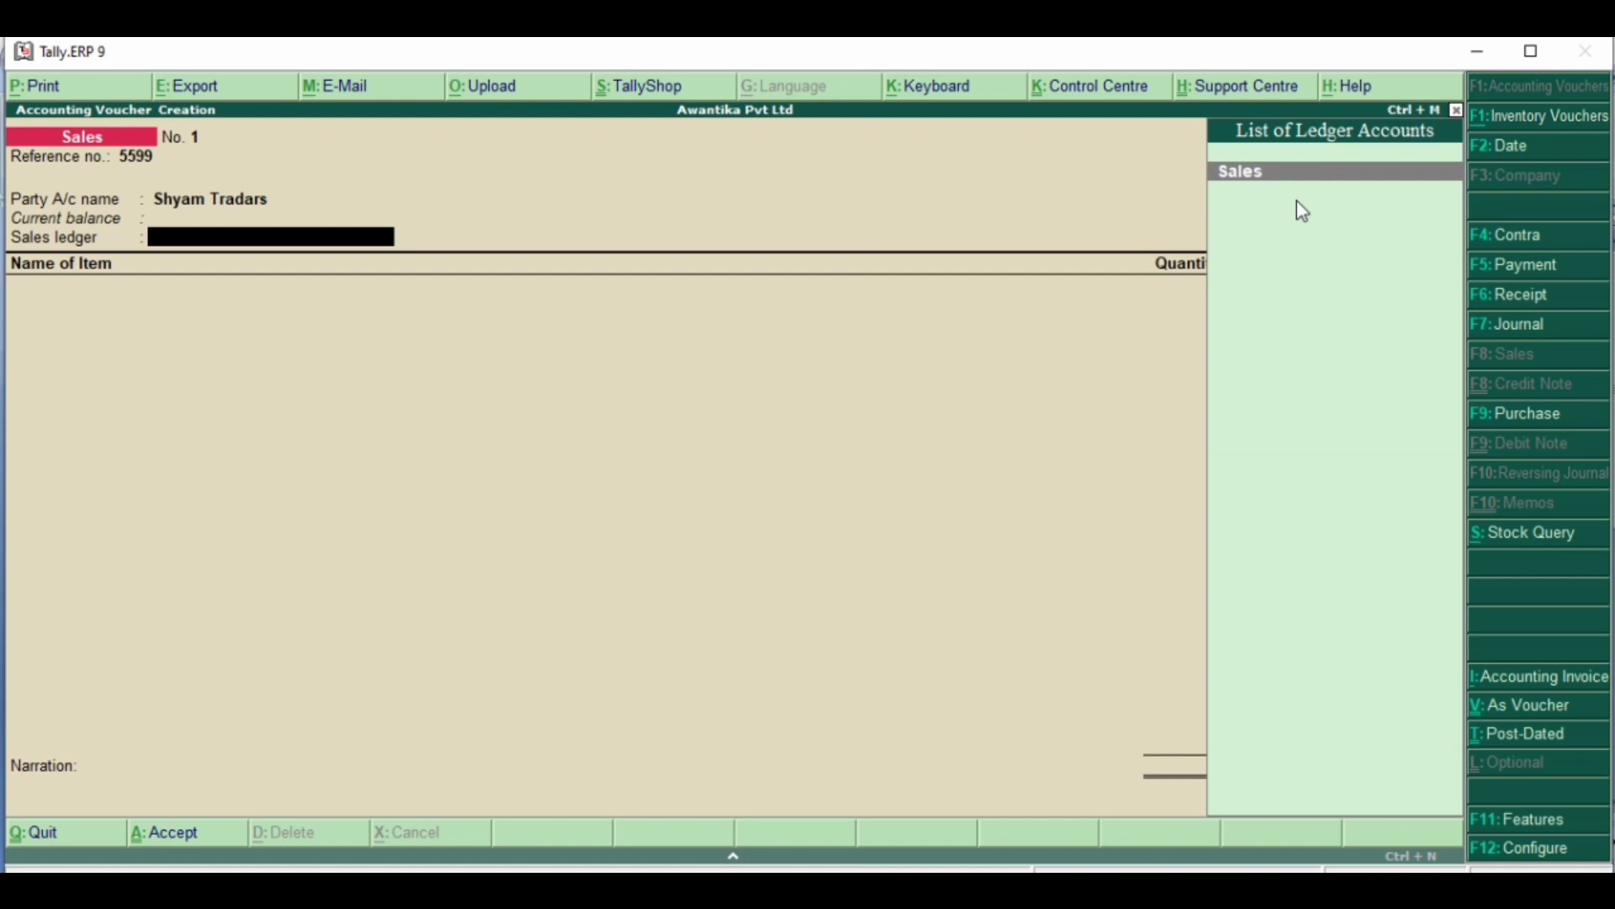
# - Choose Sales as the sales ledger, review that ledger's group setting and accept it without edits
pyautogui.press('Return')
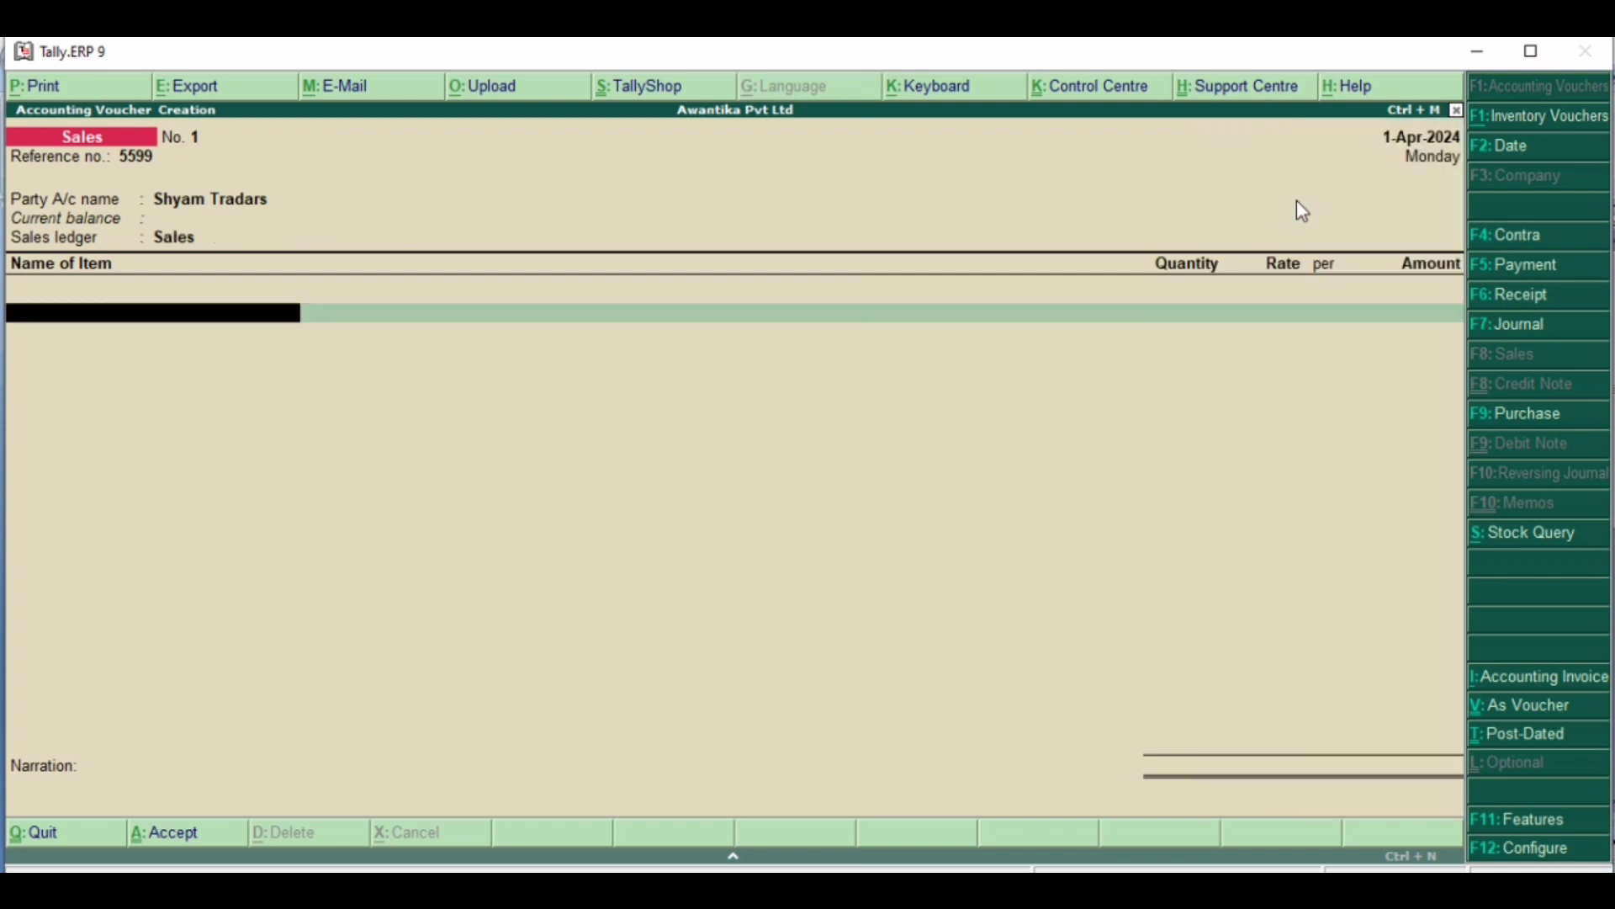
pyautogui.press('BackSpace')
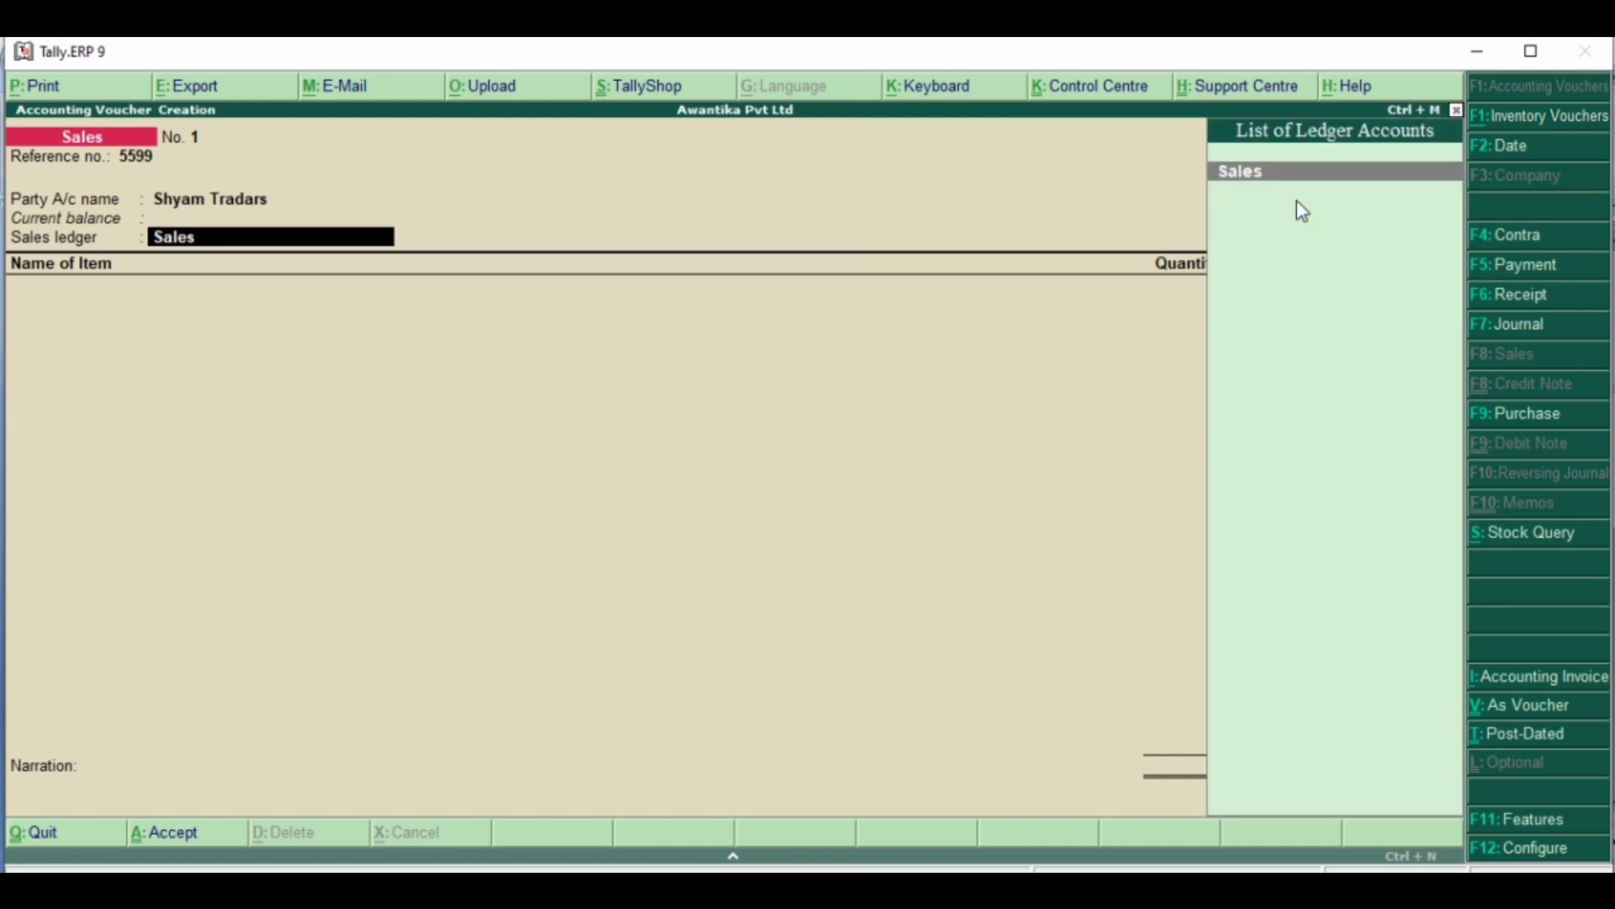
pyautogui.hotkey('ctrl', 'Return')
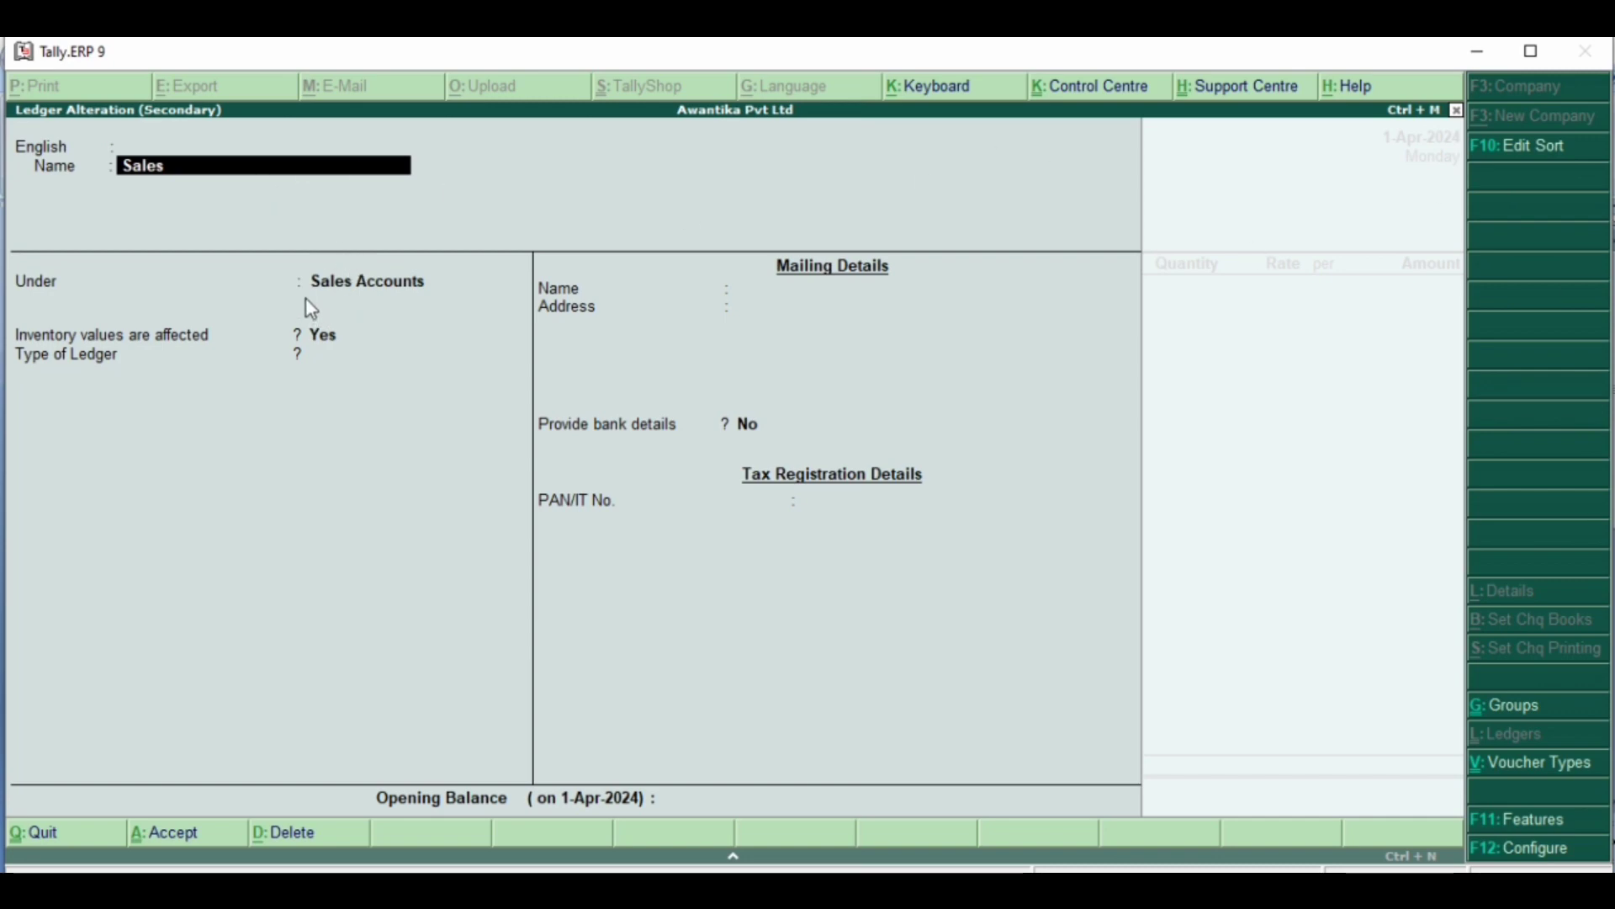
pyautogui.press('Return')
pyautogui.press('Return')
pyautogui.press('Return')
pyautogui.press('Return')
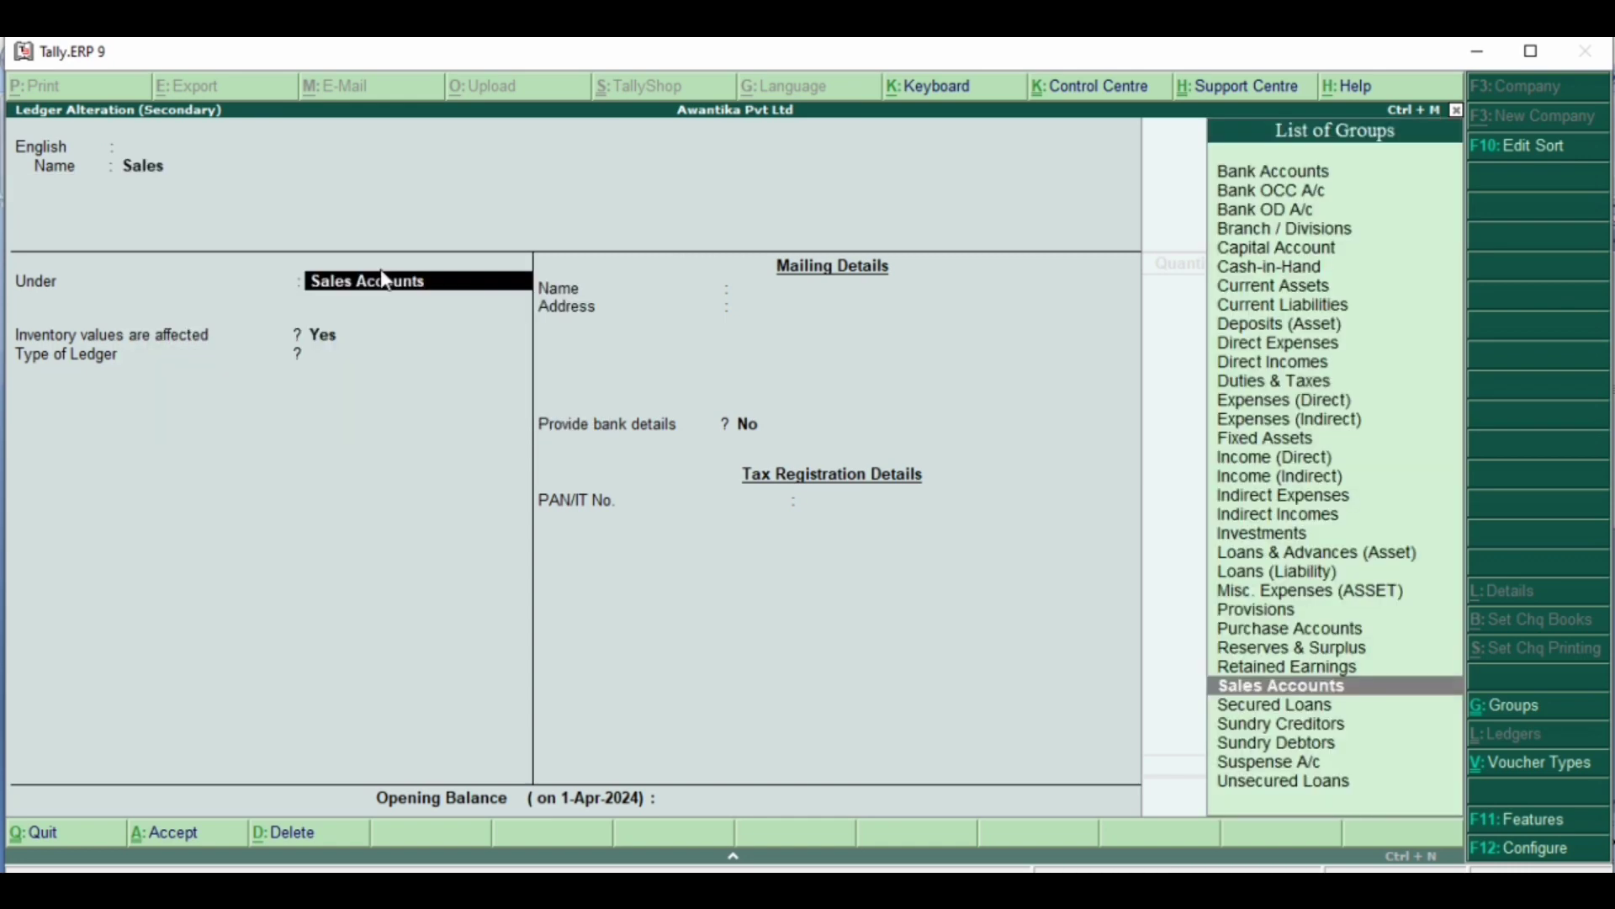
pyautogui.click(385, 281)
pyautogui.hotkey('ctrl', 'a')
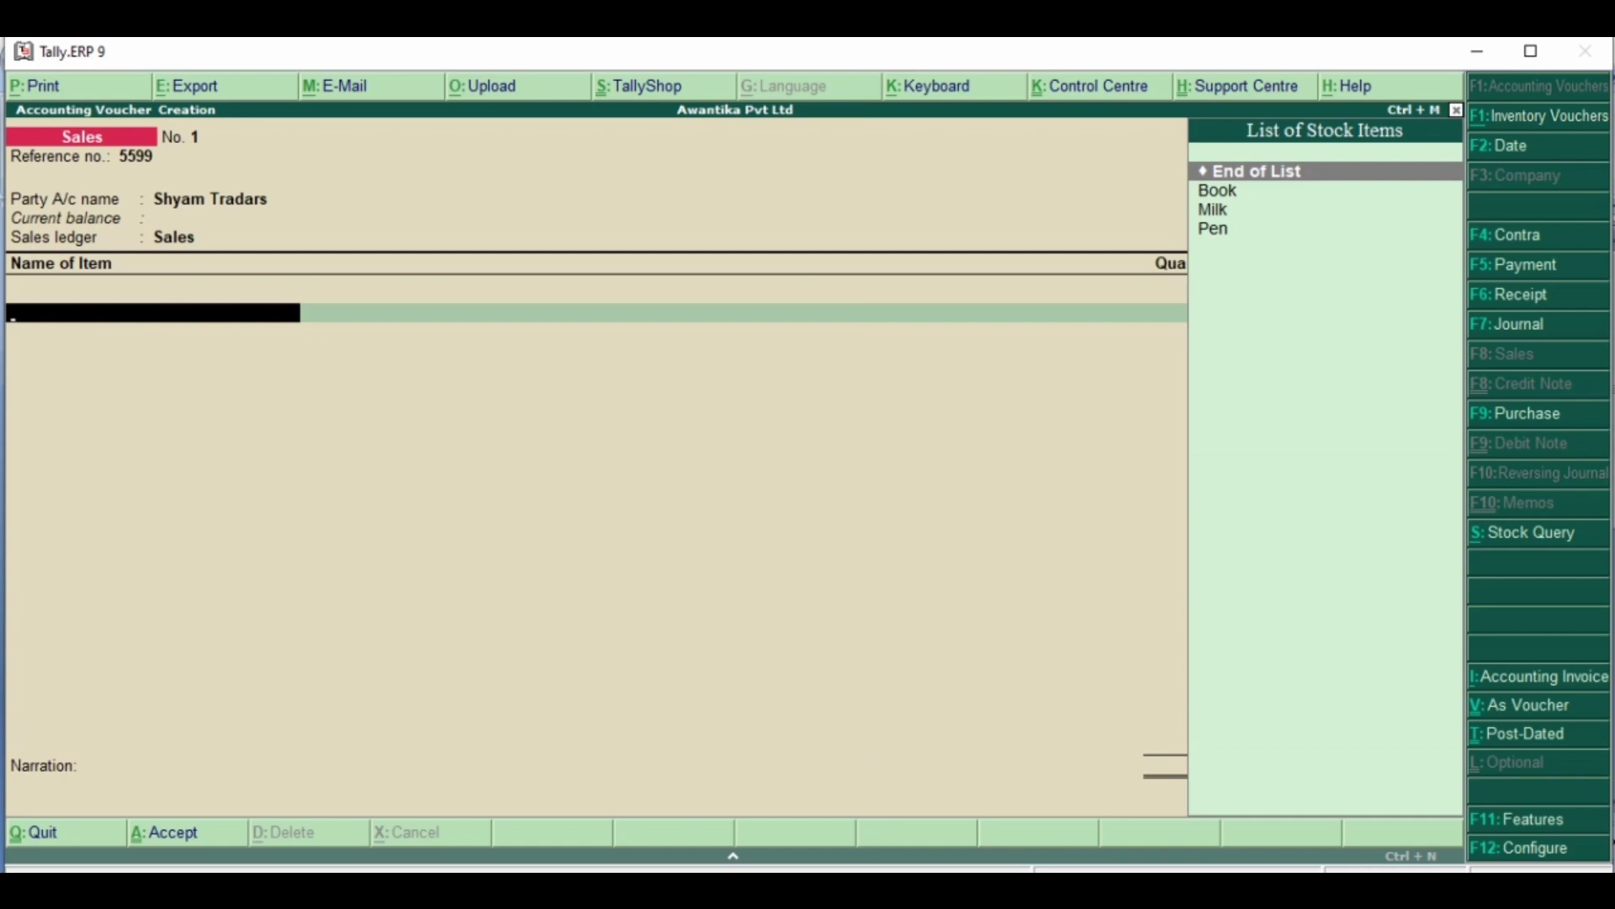
# - Check the item table in the Word document and begin a stock item named Tea under Primary, leaving the optional details blank
pyautogui.click(1073, 891)
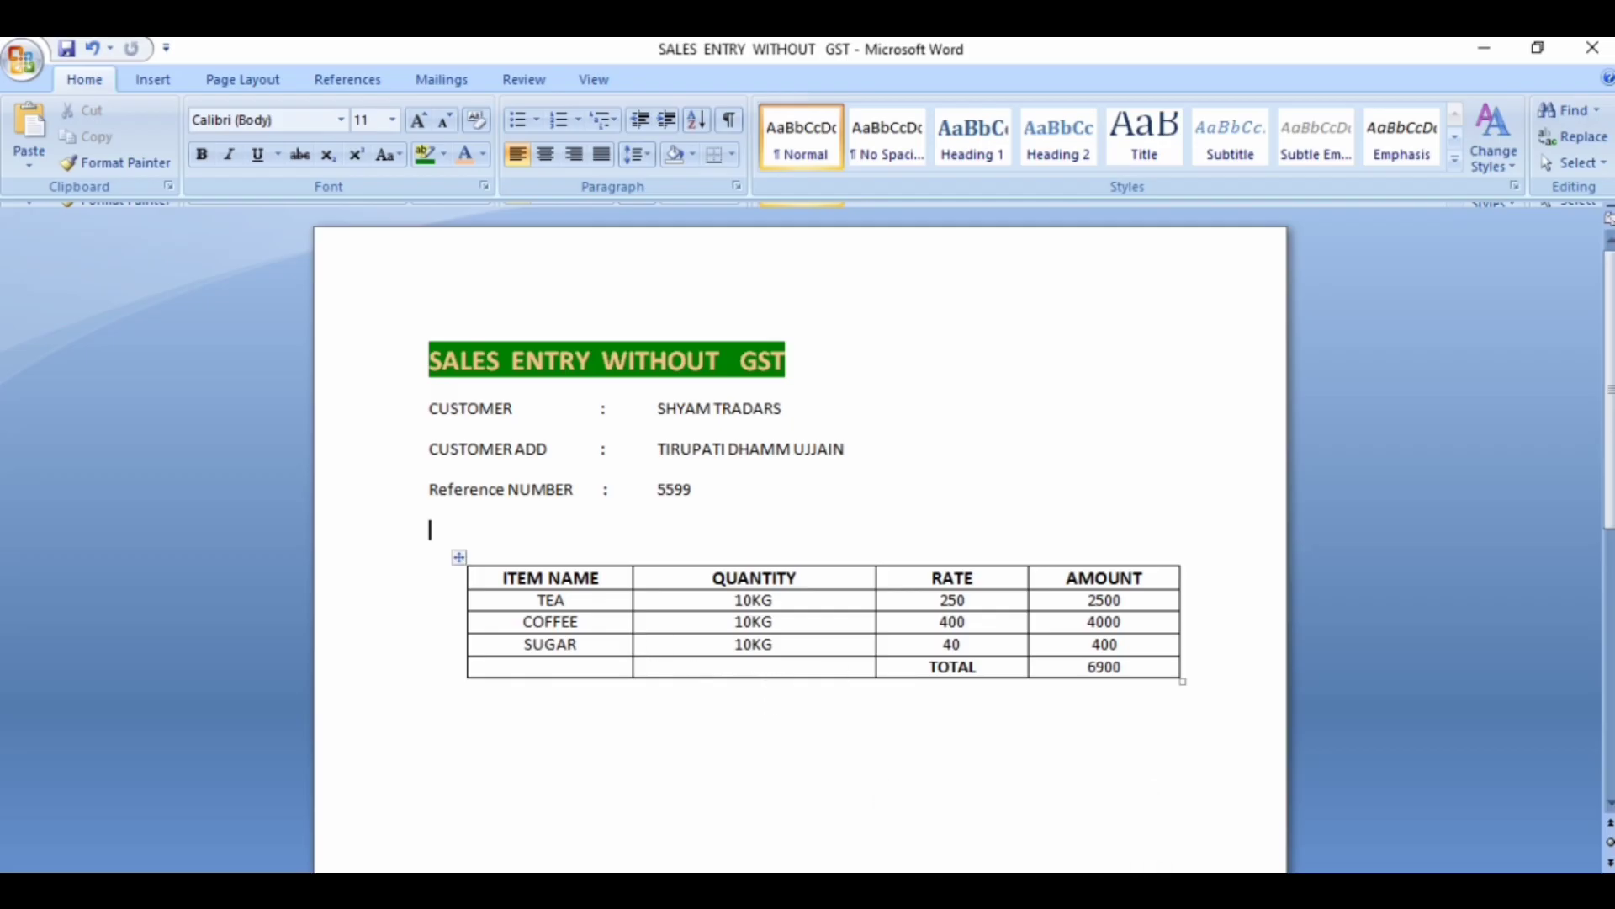
pyautogui.hotkey('alt', 'Tab')
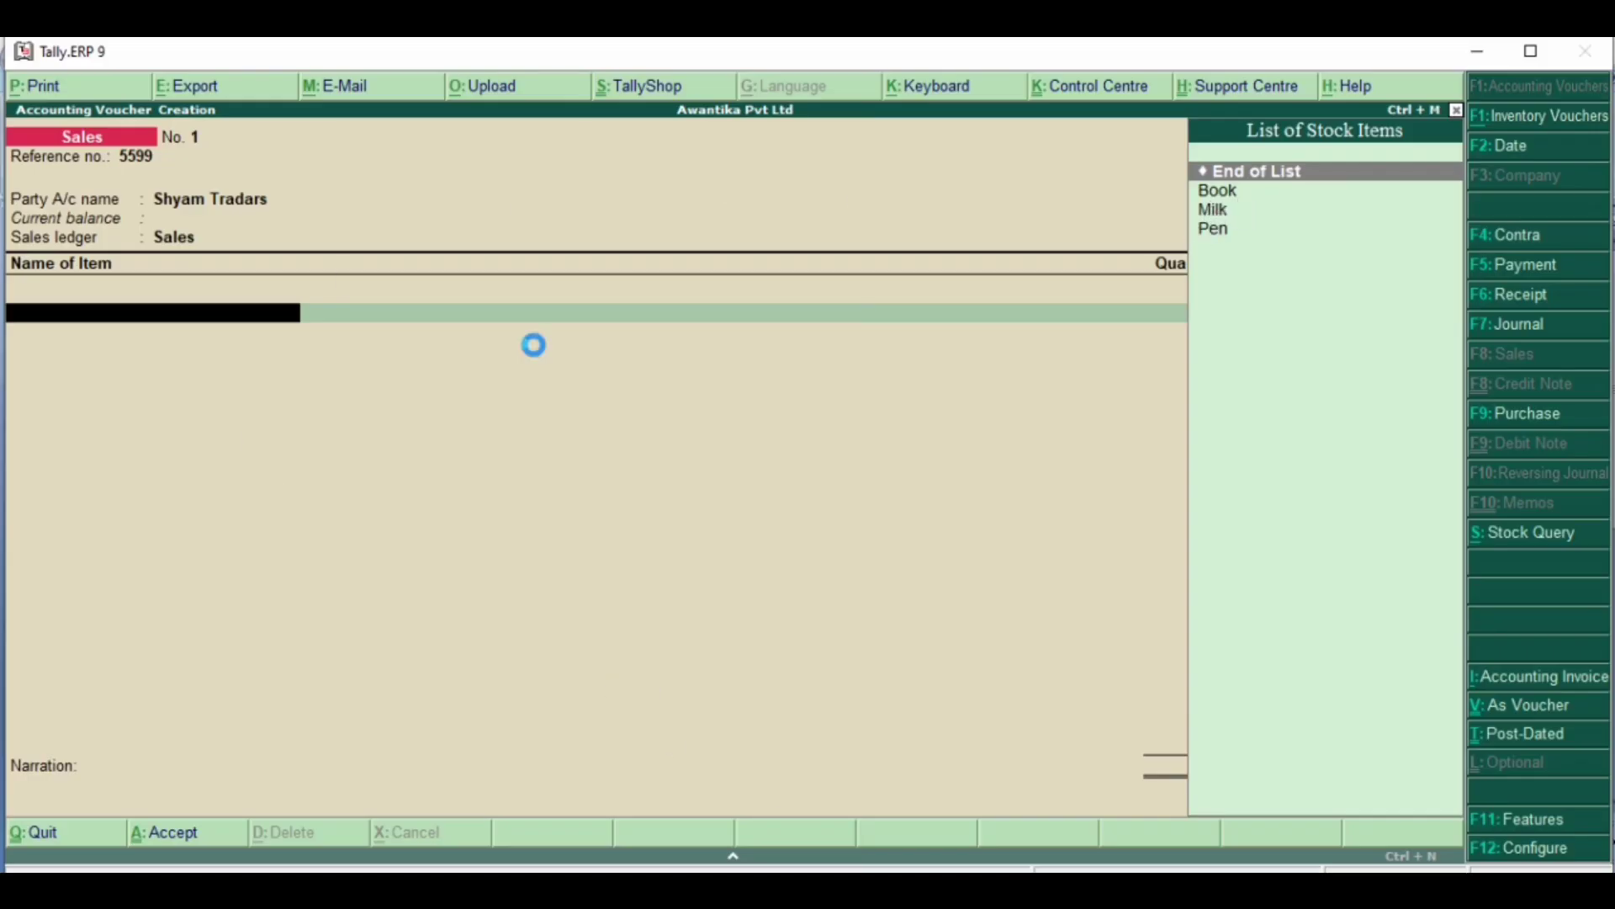
pyautogui.hotkey('alt', 'c')
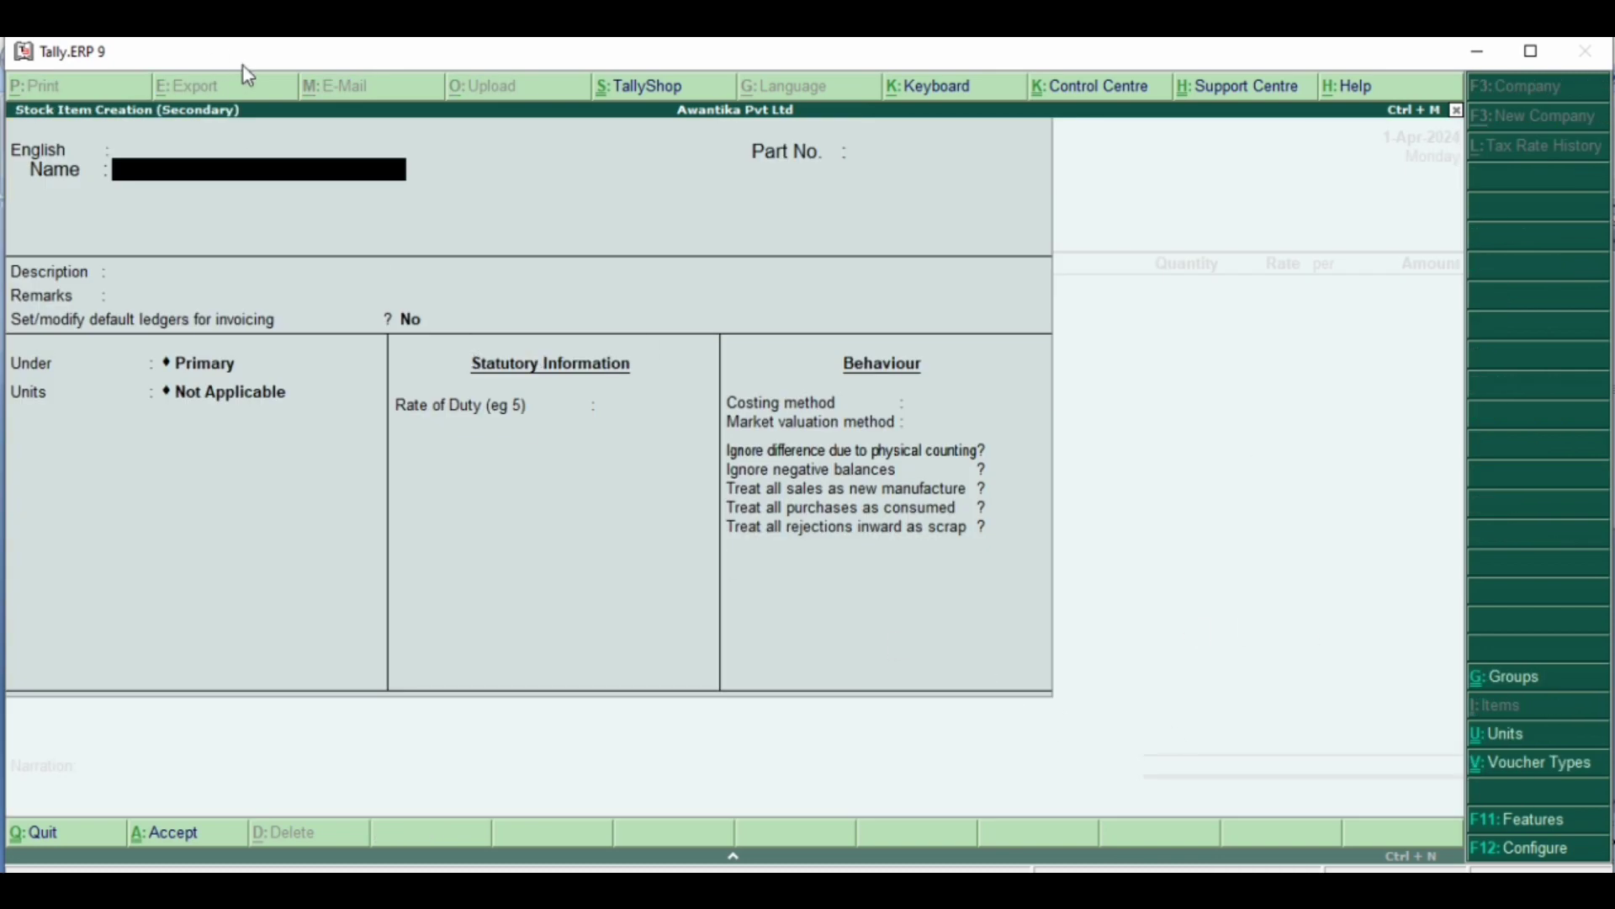
pyautogui.write('Tea')
pyautogui.press('Return')
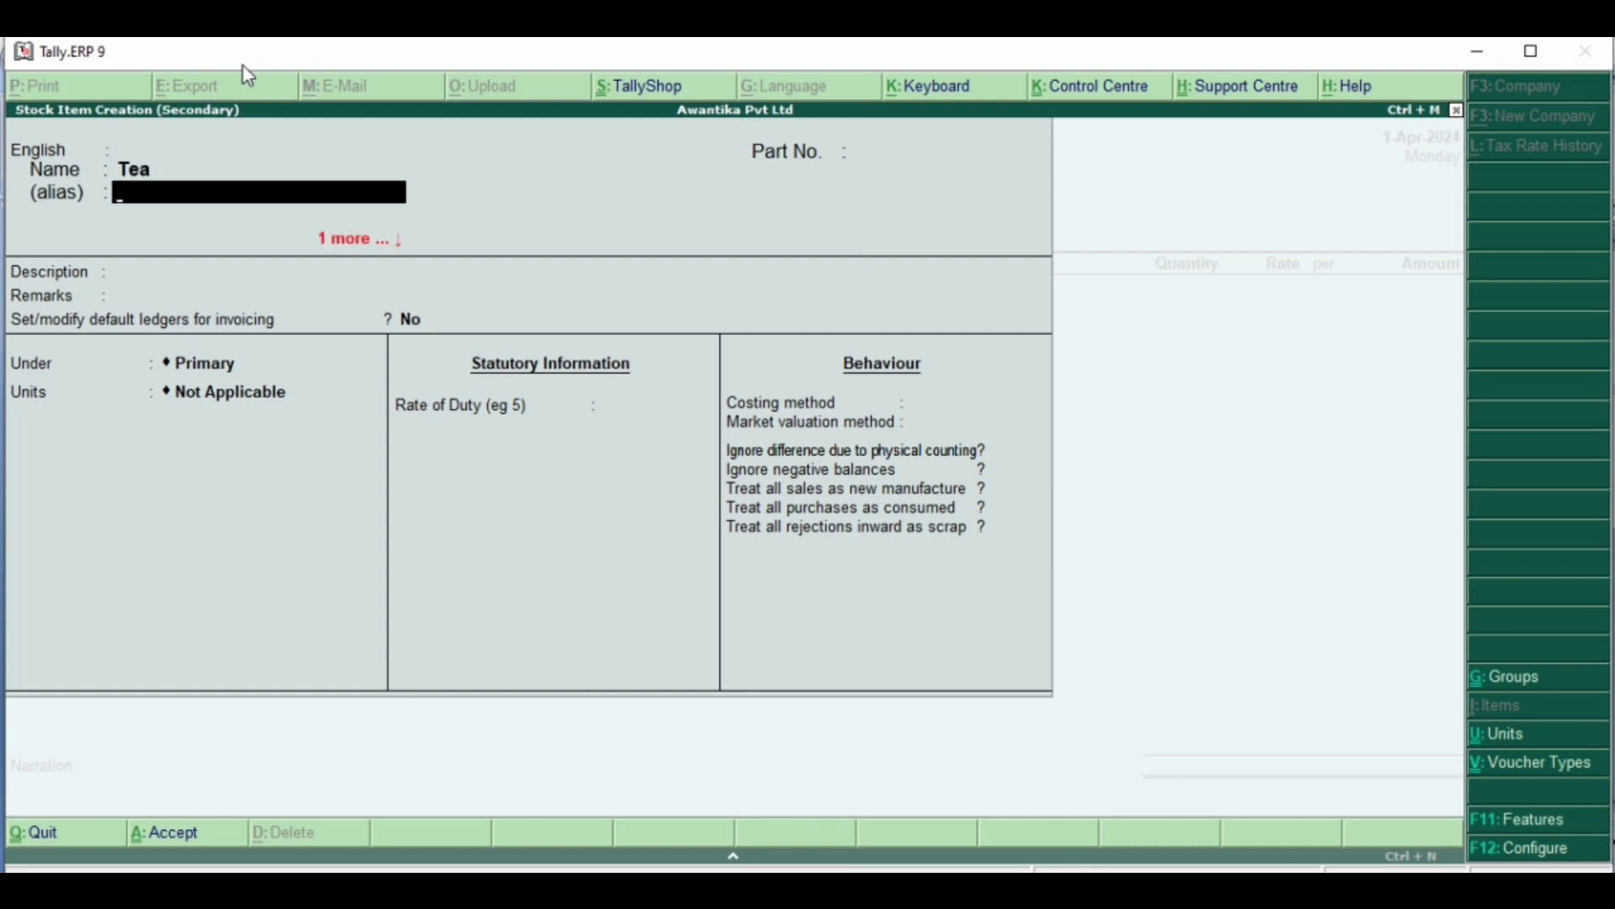
pyautogui.press('Return')
pyautogui.press('Return')
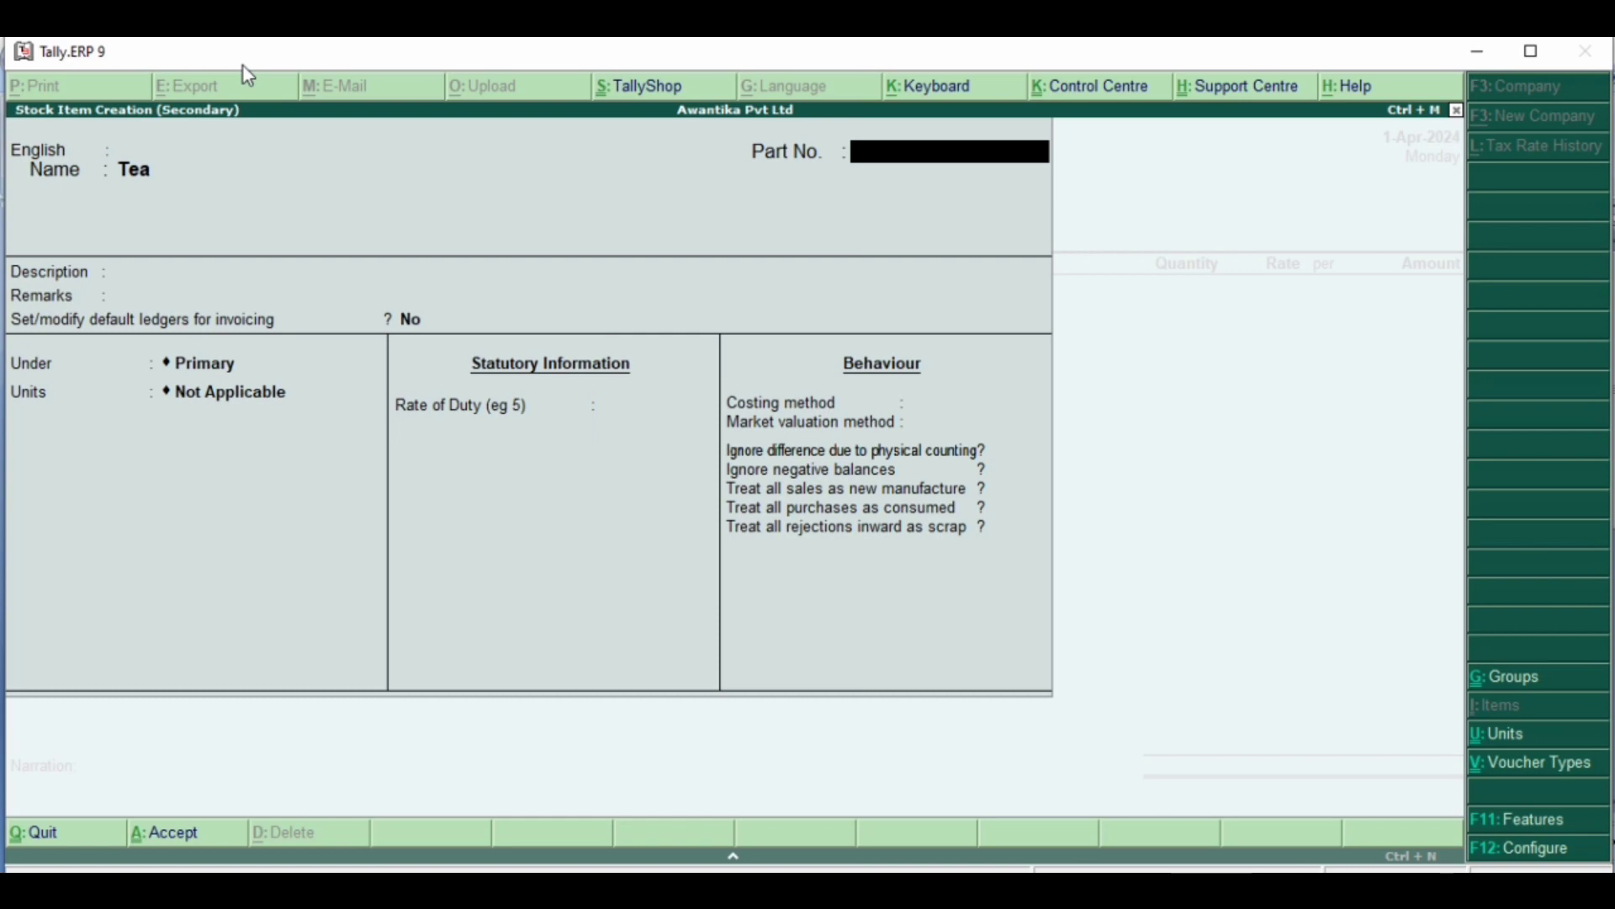
pyautogui.press('Return')
pyautogui.press('Return')
pyautogui.press('Return')
pyautogui.press('Return')
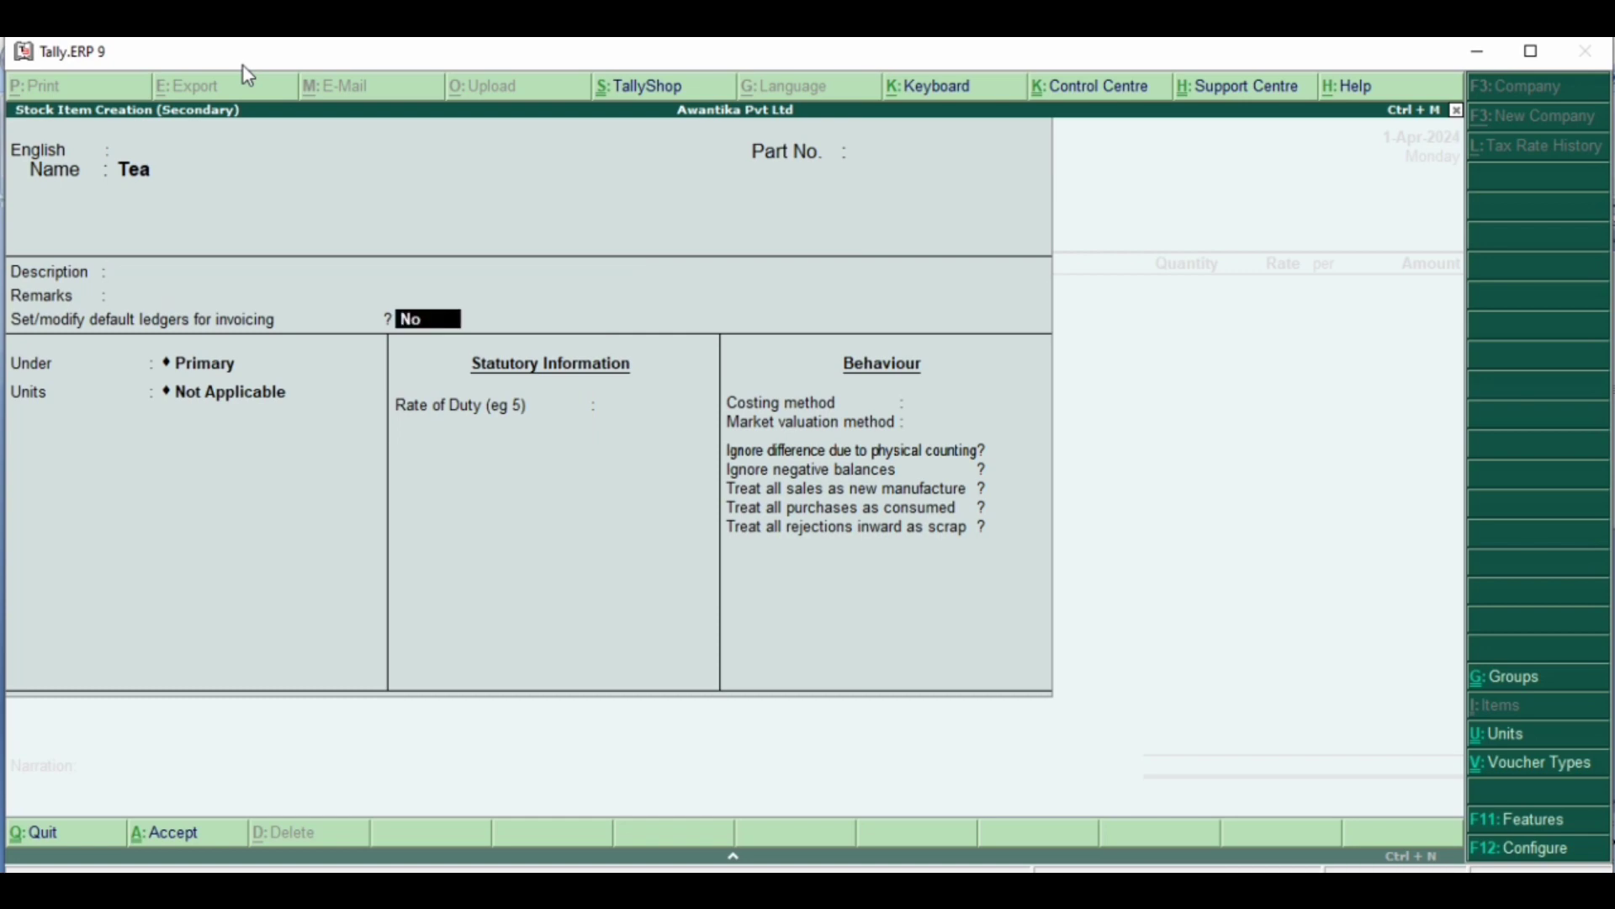
pyautogui.press('Return')
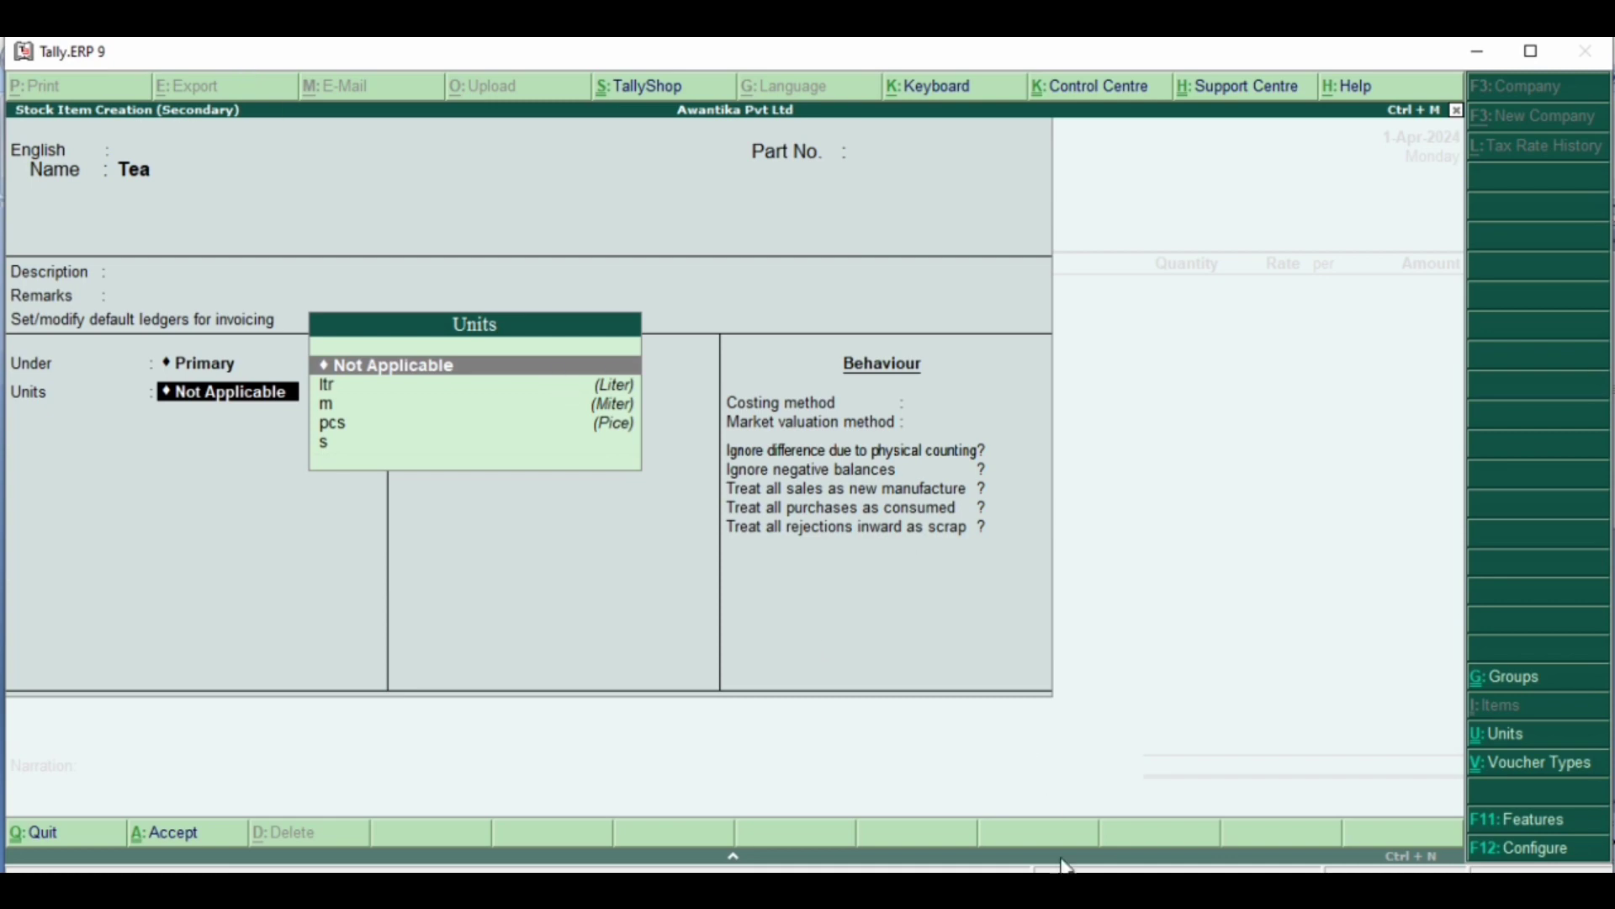
# - Check the quantity unit in the Word document and create a simple unit kg, formal name Kilogram, with 0 decimal places, for Tea
pyautogui.moveTo(1078, 890)
pyautogui.click(1069, 833)
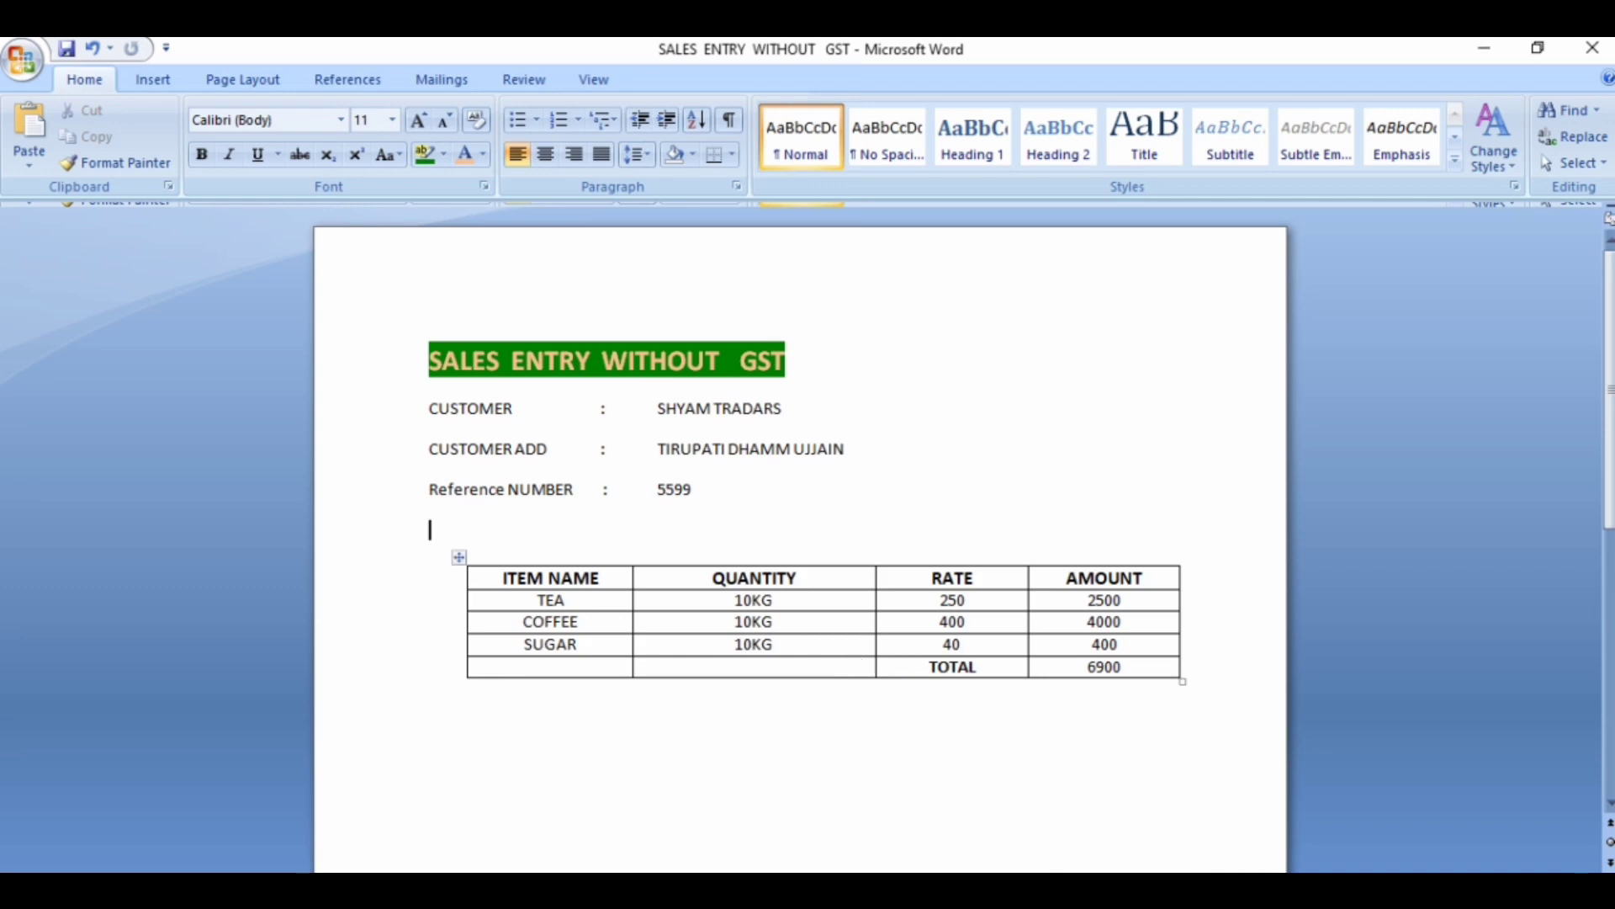
pyautogui.moveTo(1134, 890)
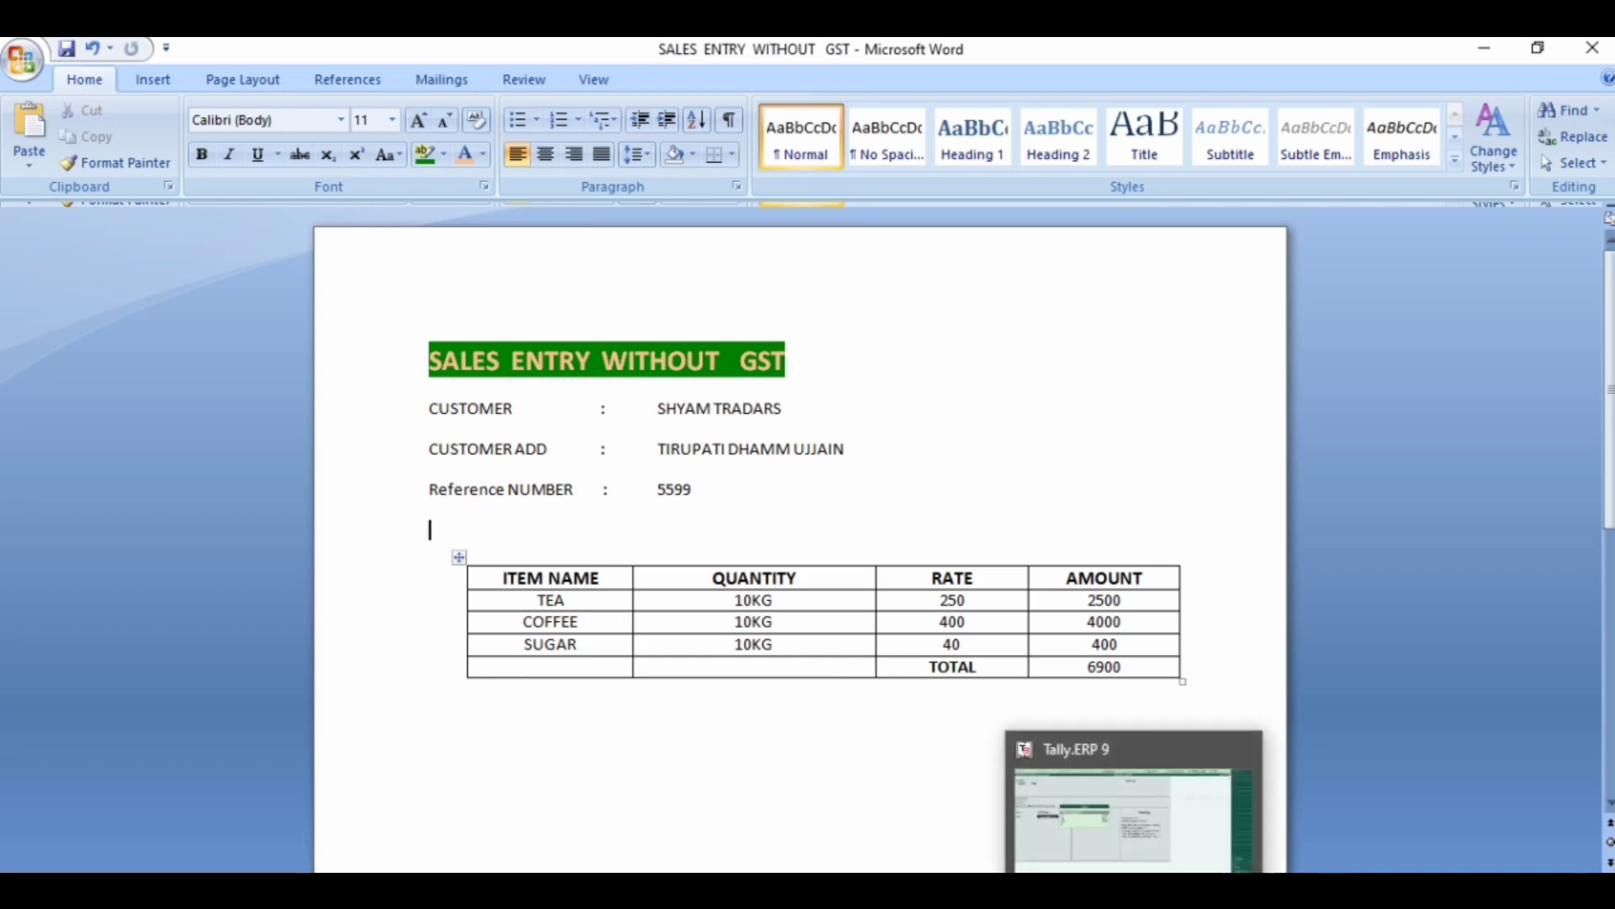
pyautogui.click(1091, 808)
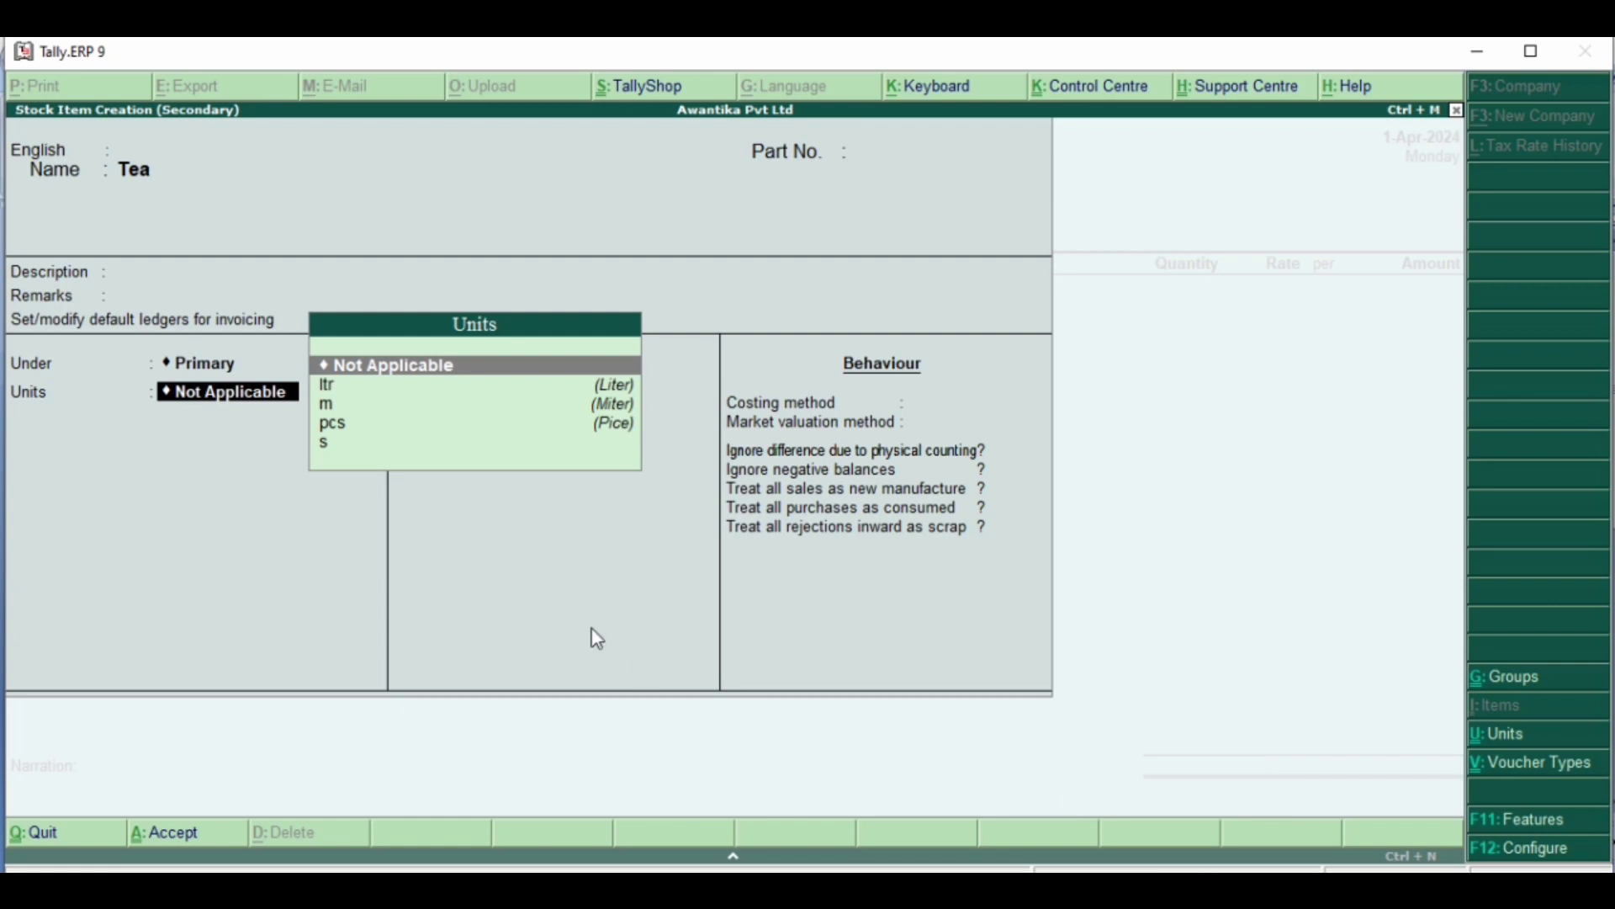
pyautogui.hotkey('alt', 'c')
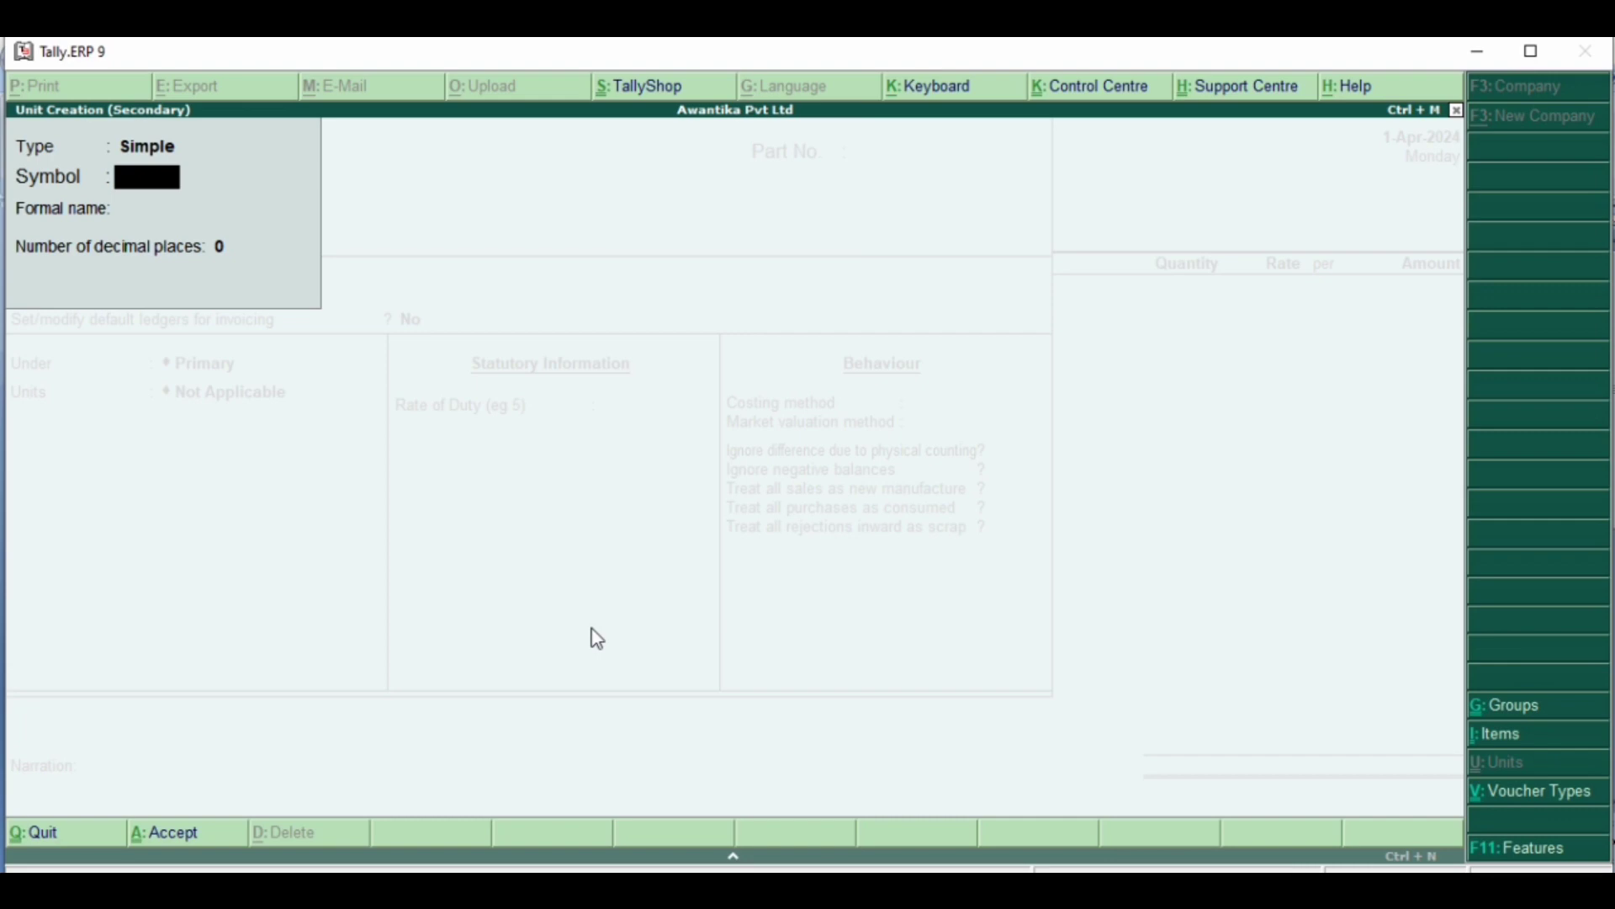
pyautogui.write('kg')
pyautogui.press('Return')
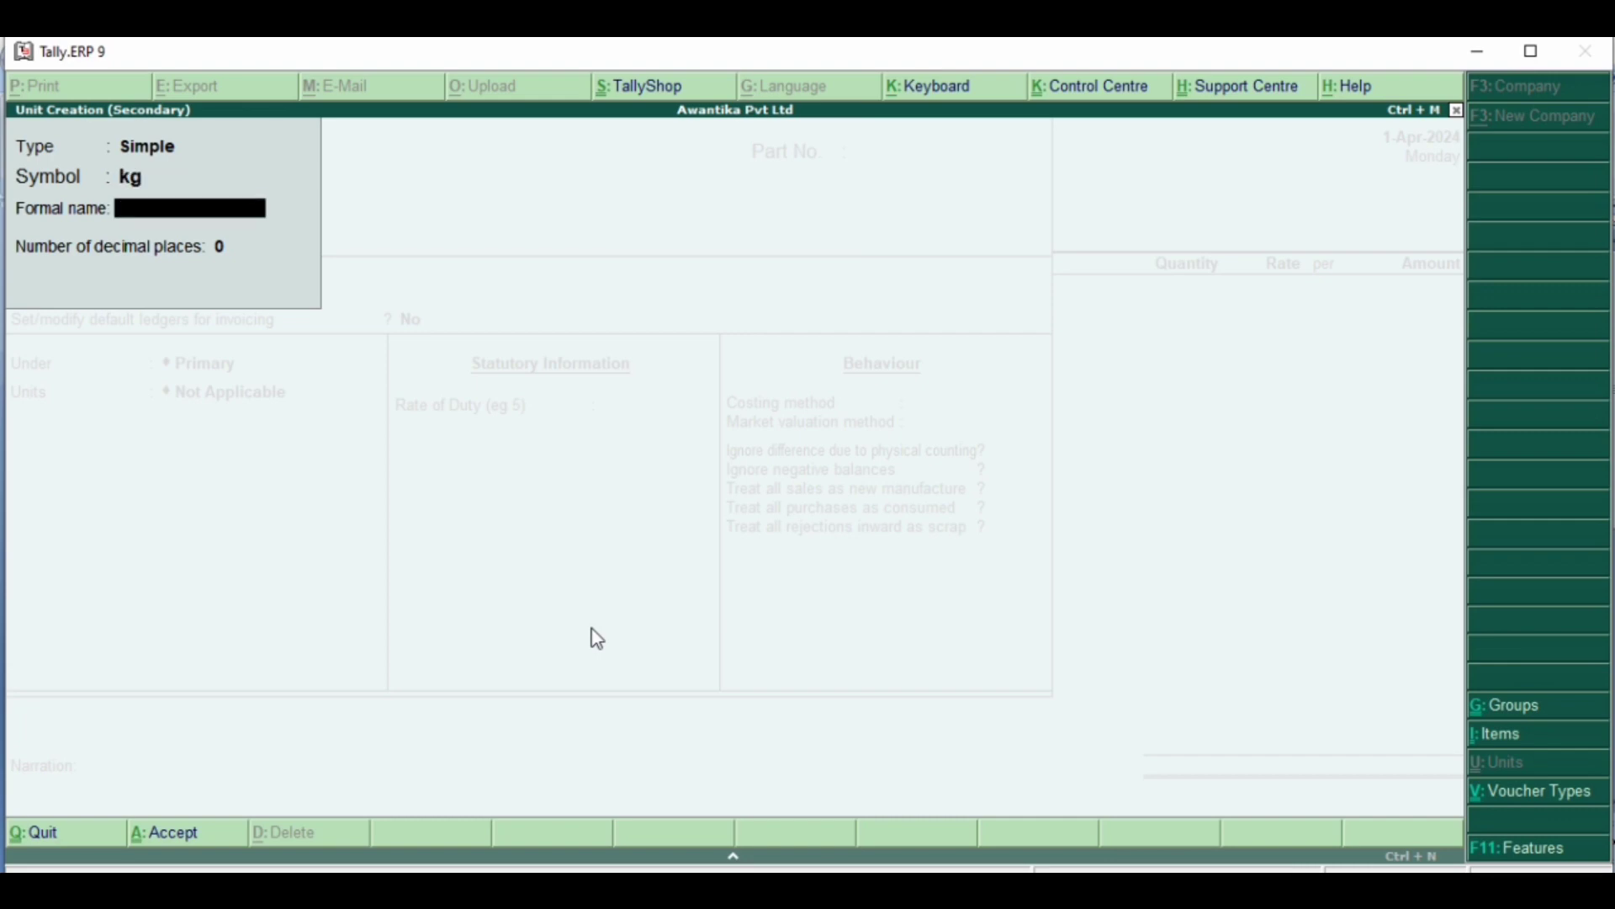
pyautogui.write('Kilogram')
pyautogui.press('Return')
pyautogui.press('Return')
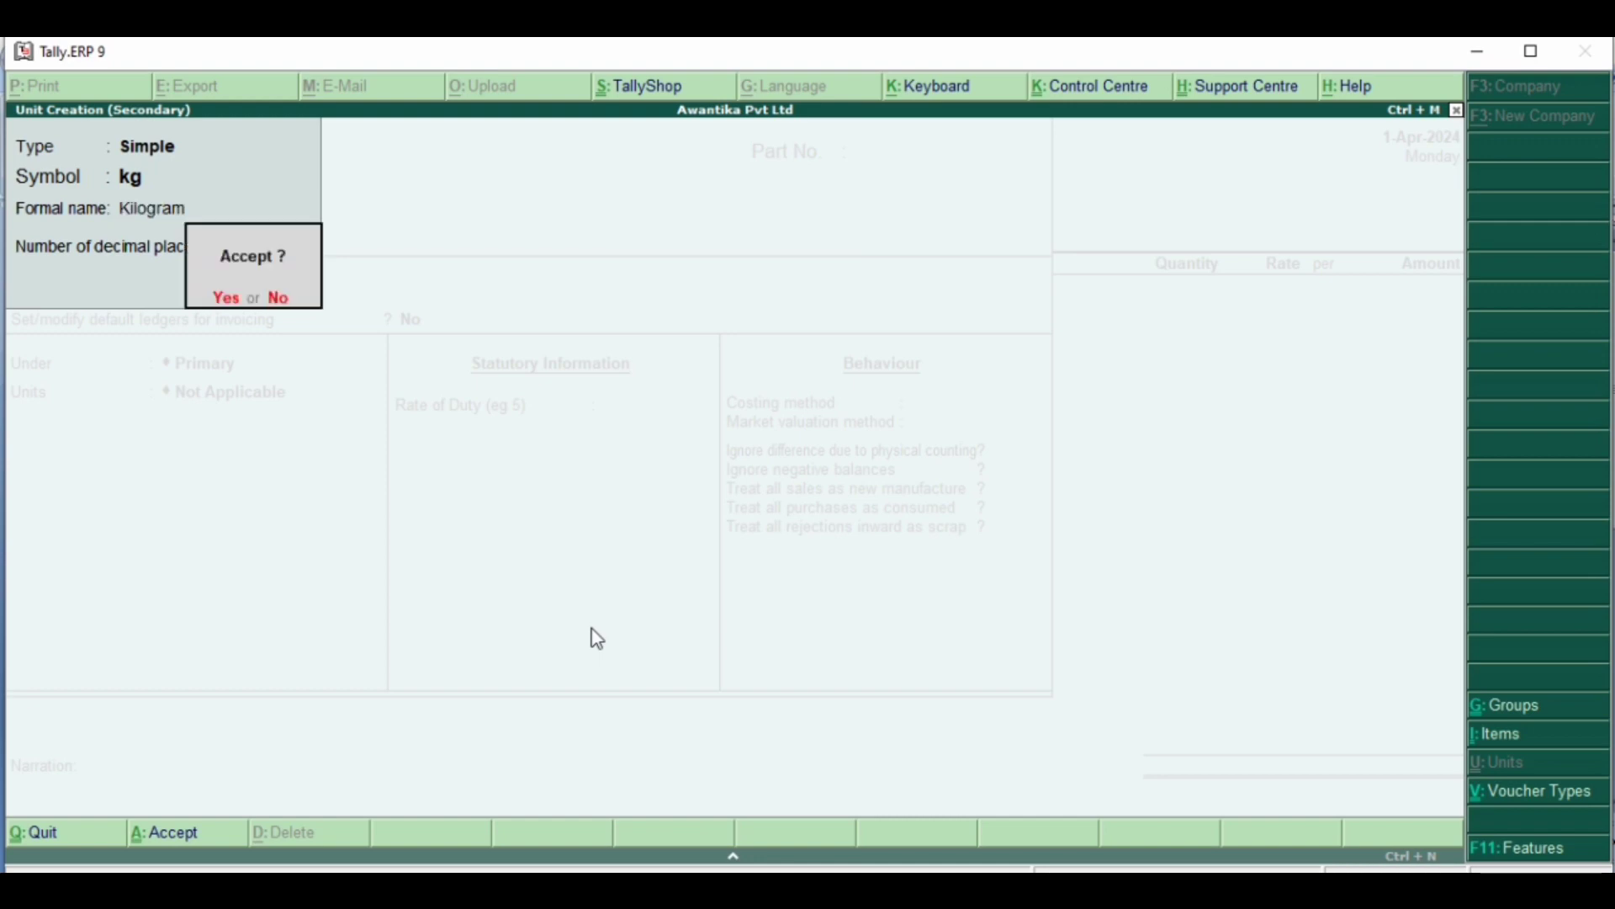
pyautogui.press('Return')
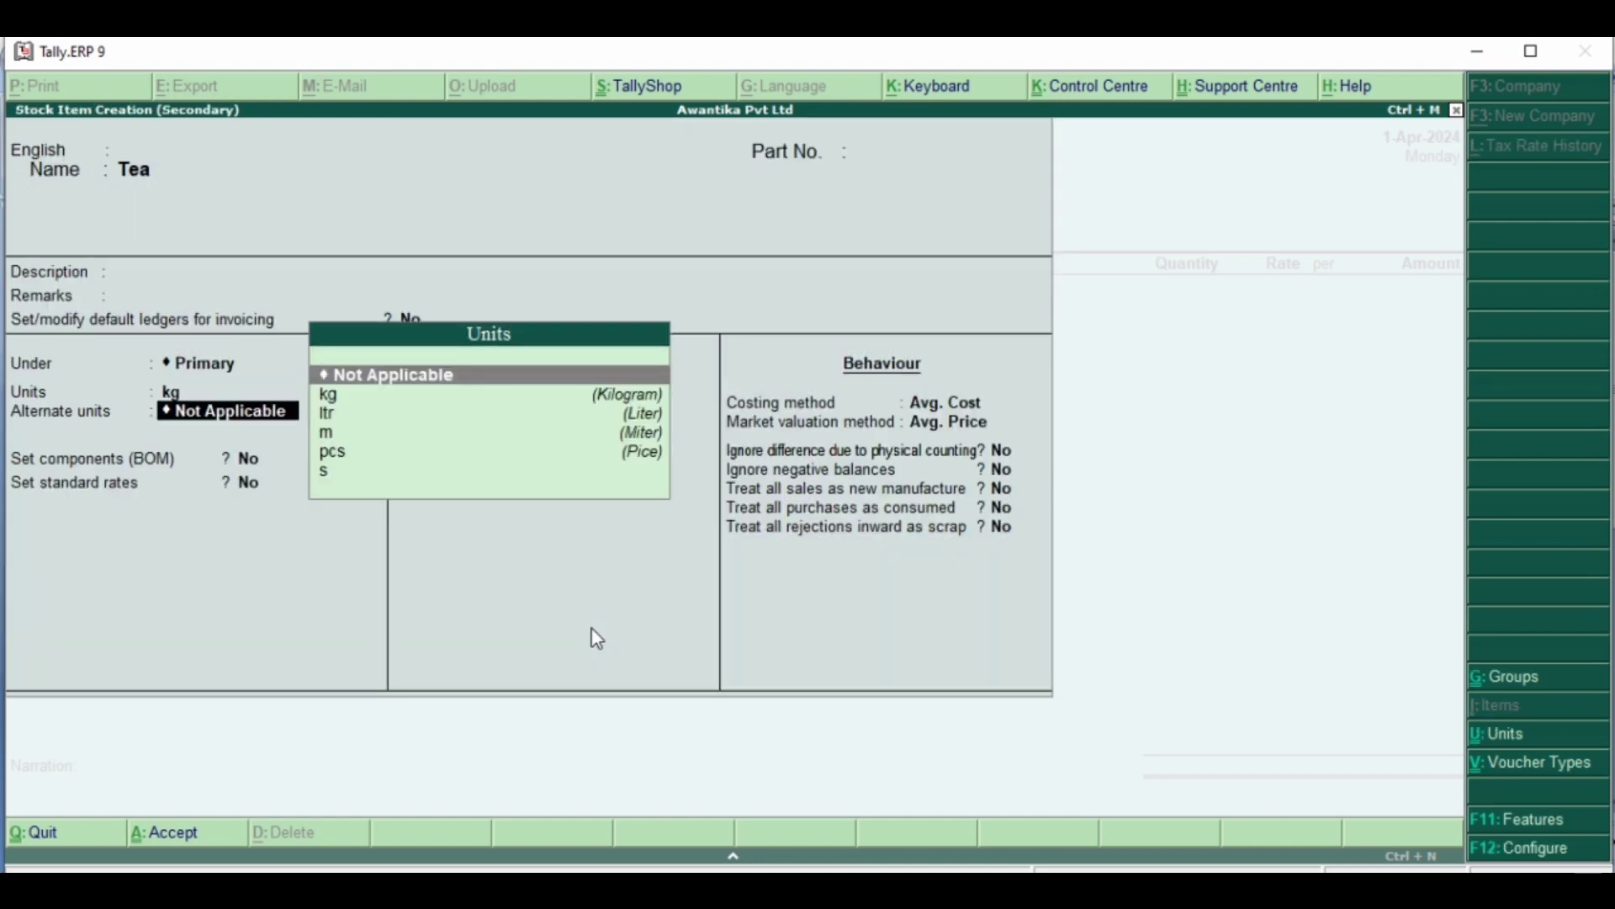
# - Save the Tea item with no alternate unit, duty rate 0, Avg. Cost costing, Avg. Price valuation and the remaining options at No
pyautogui.press('Return')
pyautogui.press('Return')
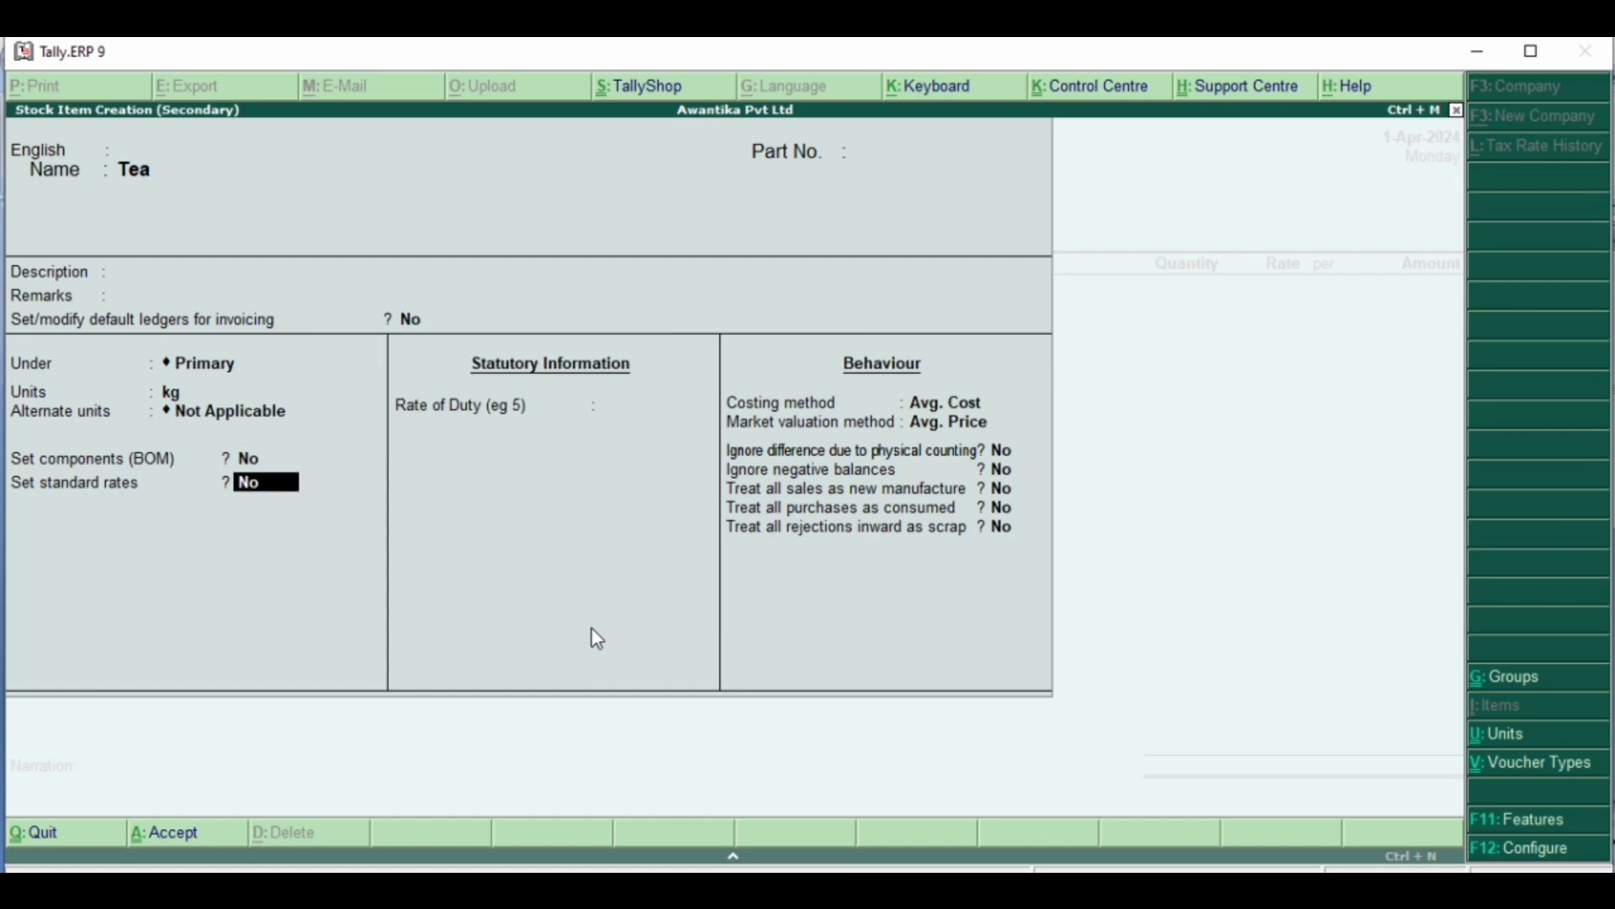
pyautogui.press('Return')
pyautogui.press('Return')
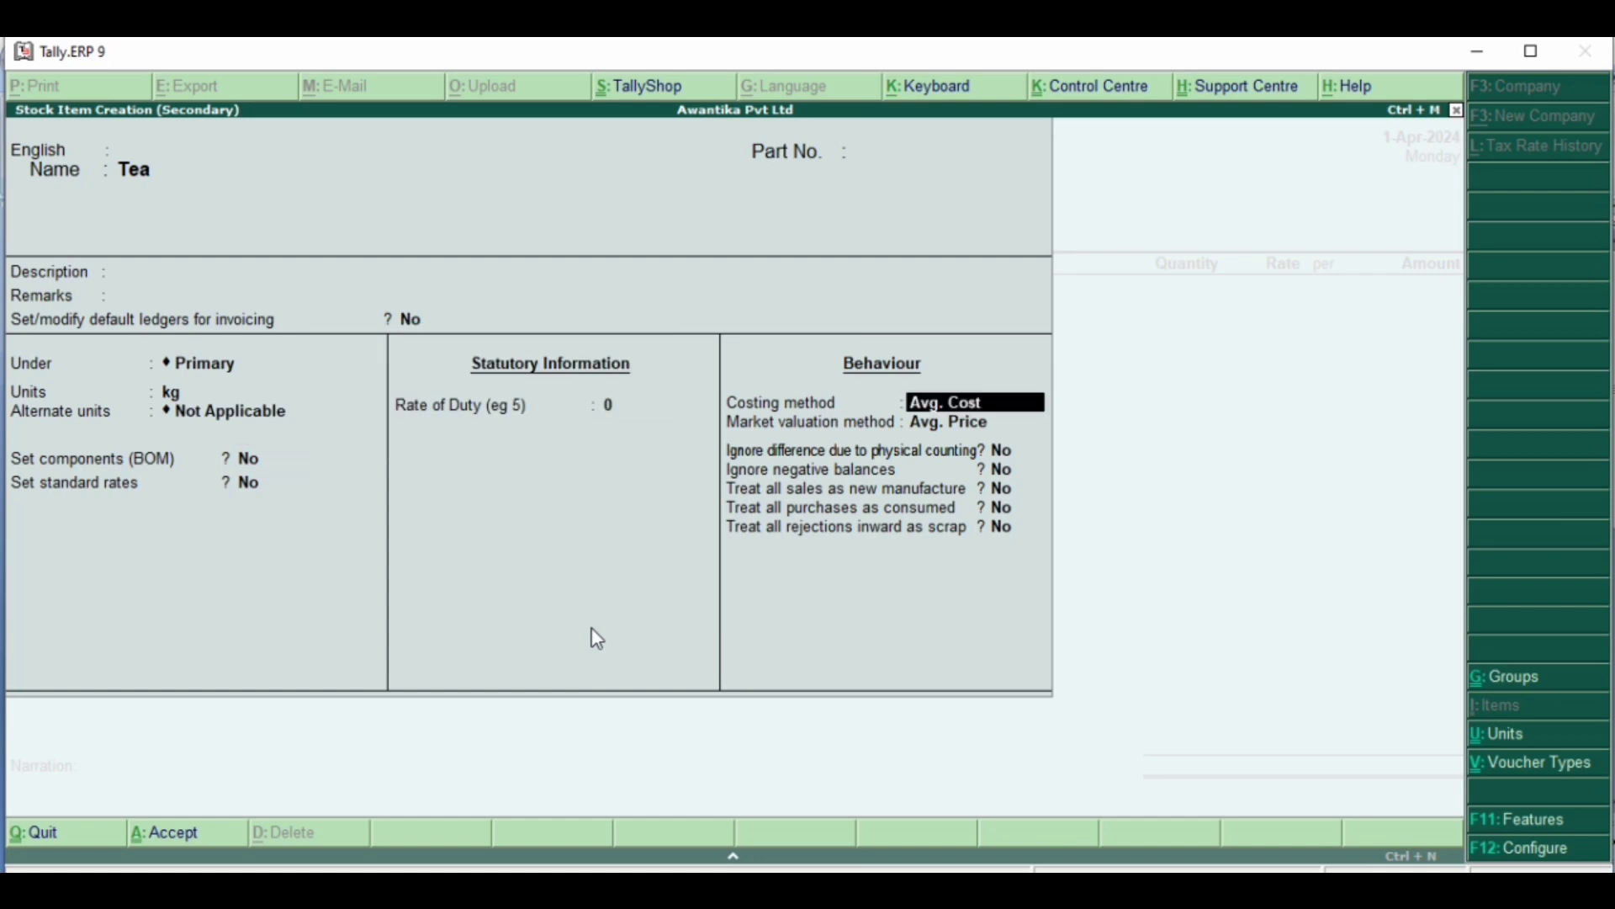
pyautogui.press('Return')
pyautogui.press('Return')
pyautogui.press('Return')
pyautogui.press('Return')
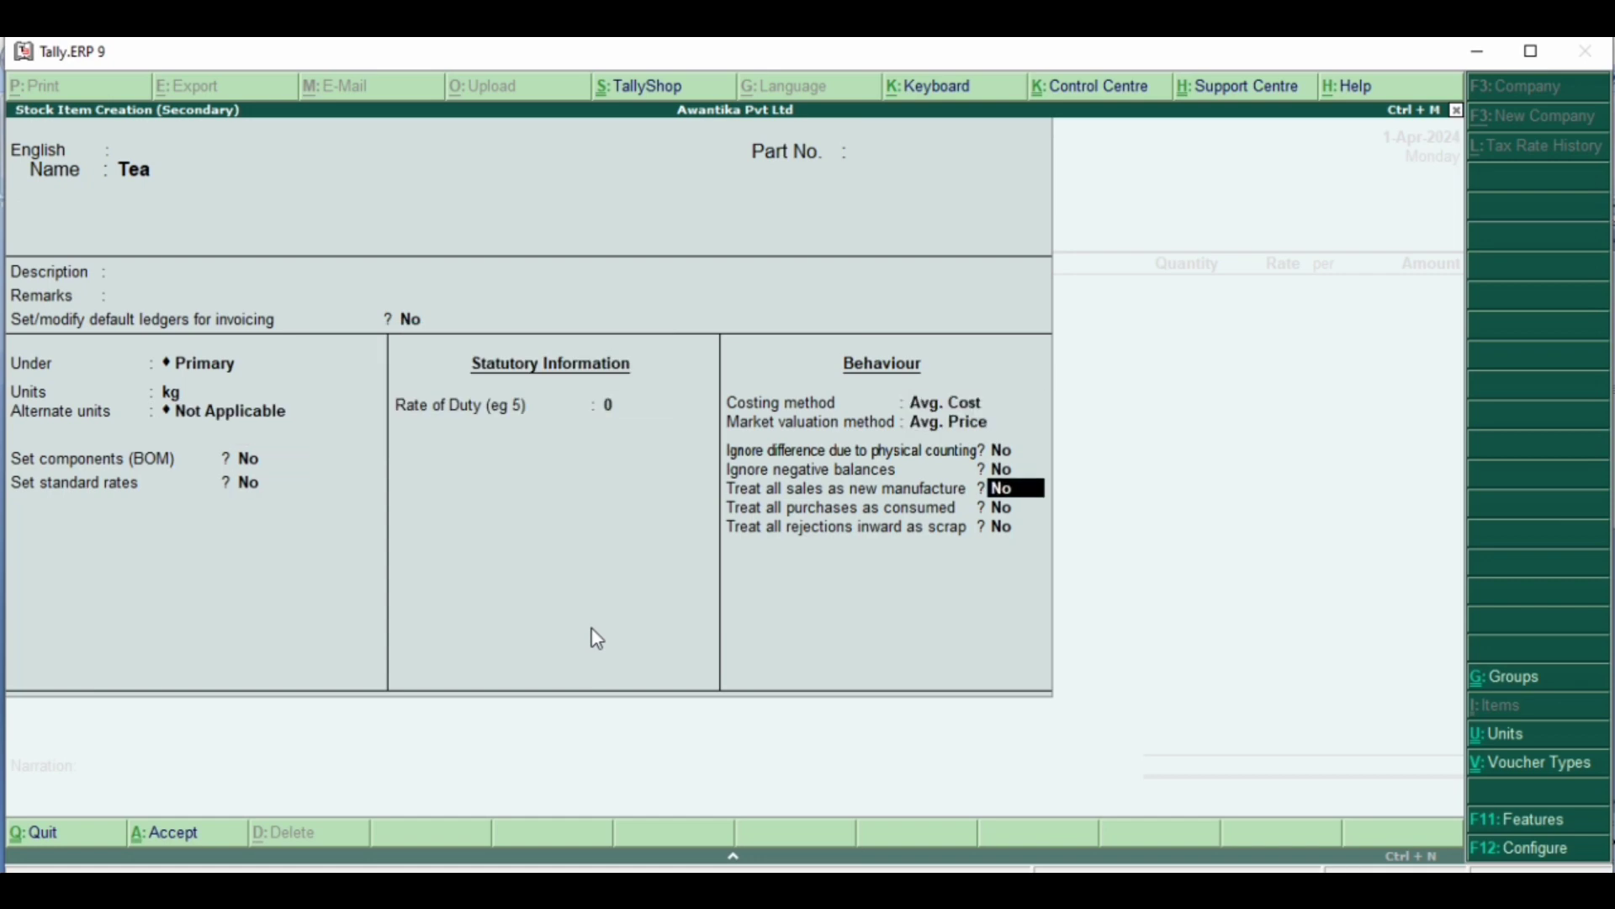
pyautogui.press('Return')
pyautogui.press('Return')
pyautogui.press('Return')
pyautogui.press('Return')
pyautogui.press('Return')
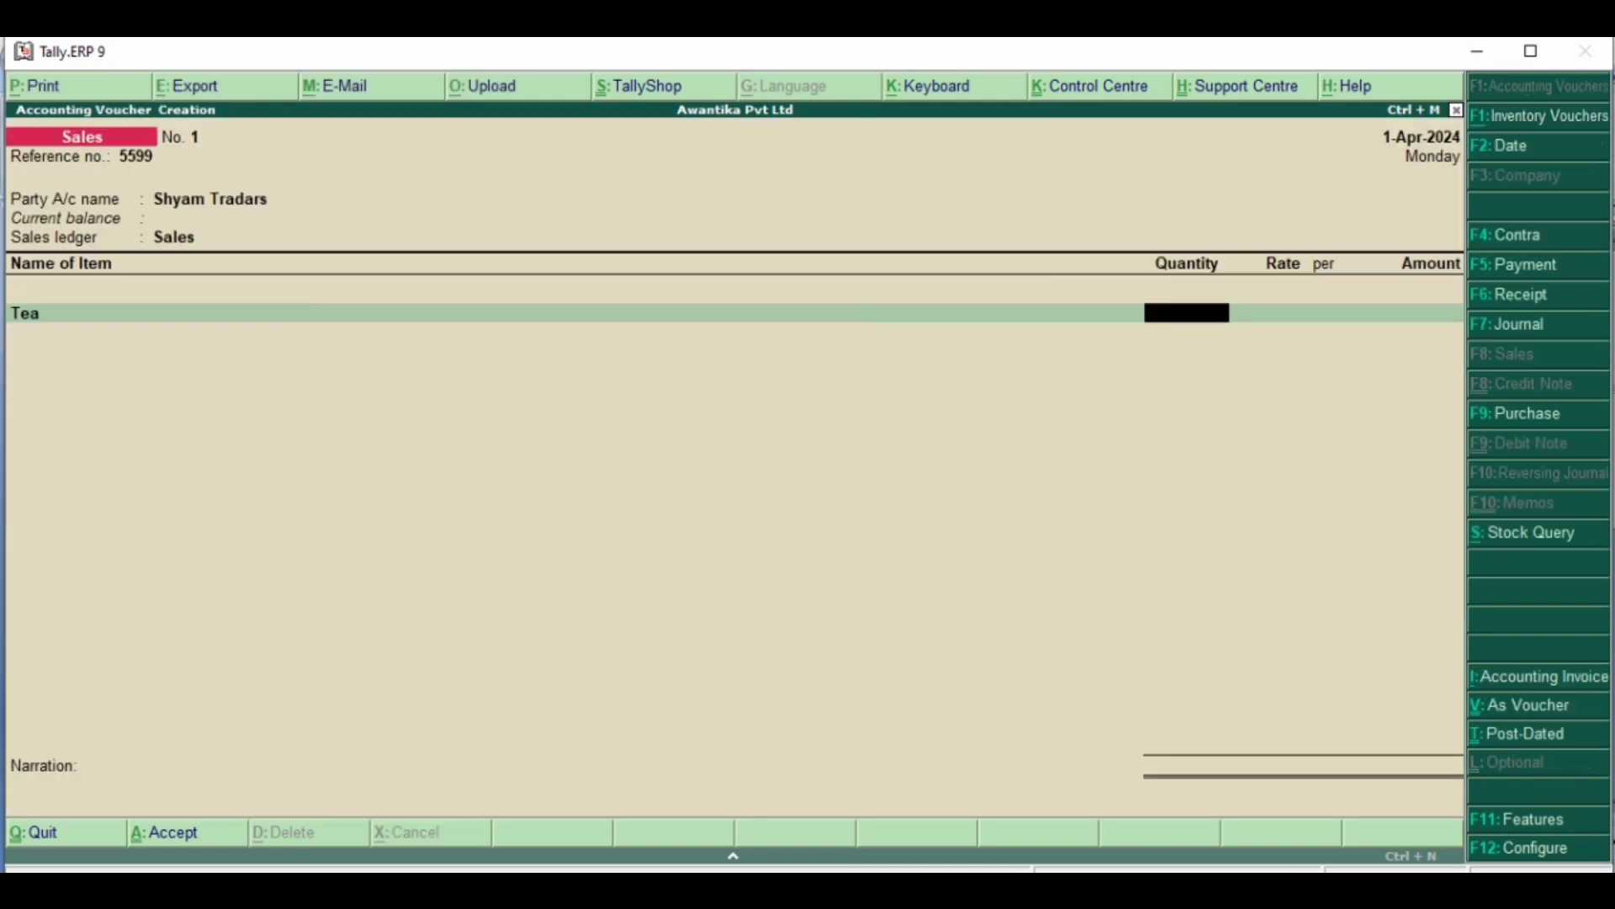
# - Check Tea's figures in the Word document and enter its voucher line as 10 kg at a rate of 250 per kg
pyautogui.hotkey('alt', 'Tab')
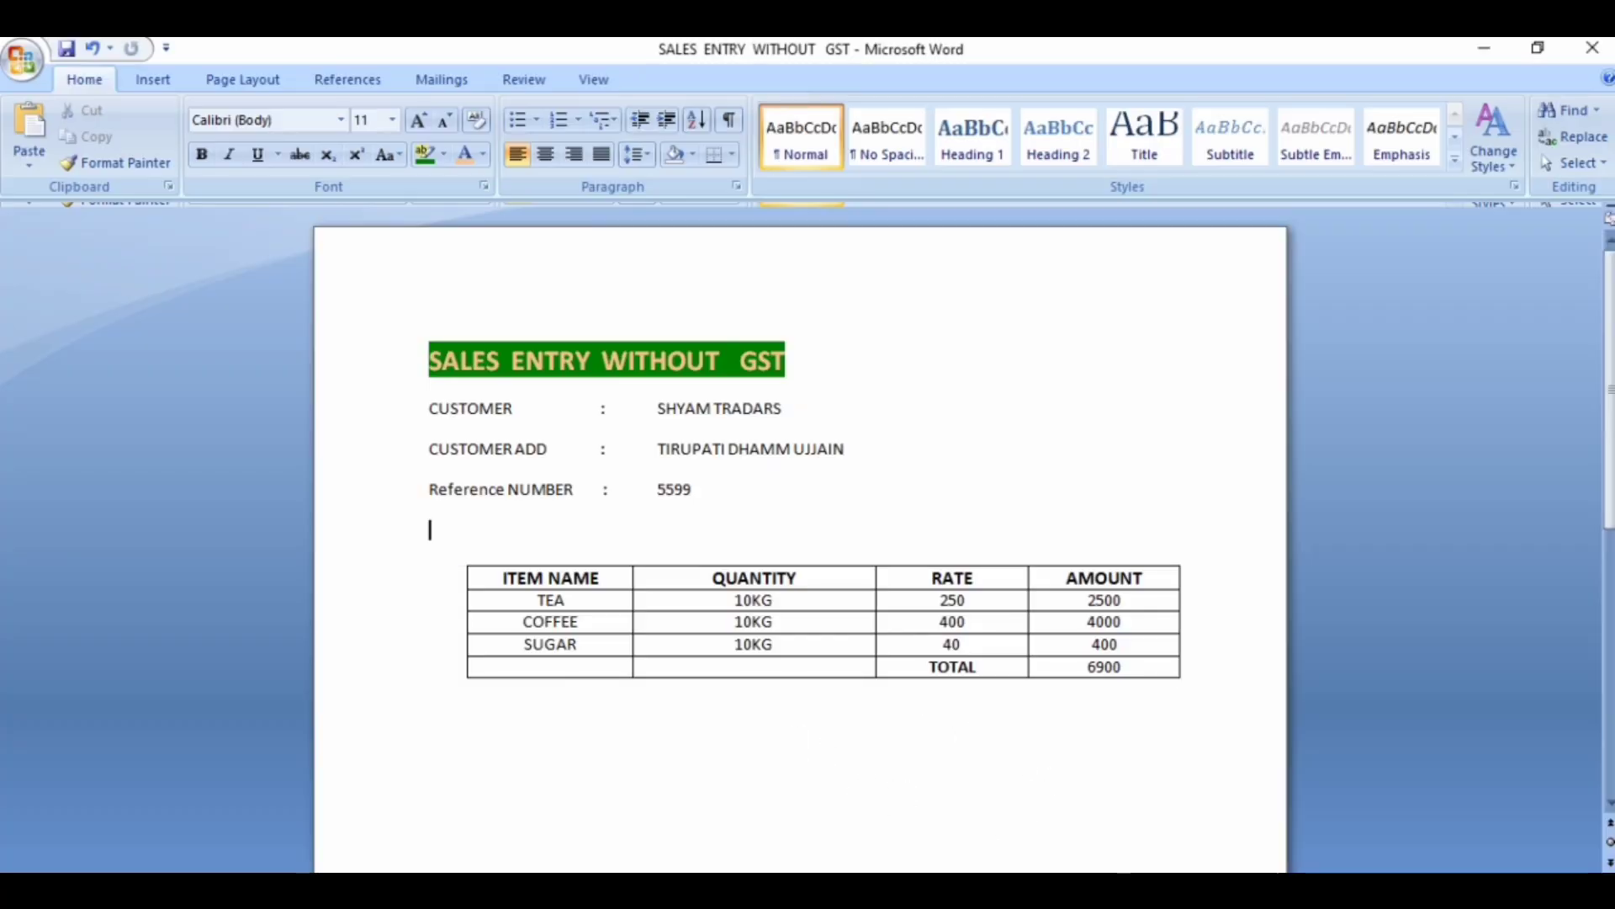
pyautogui.hotkey('alt', 'Tab')
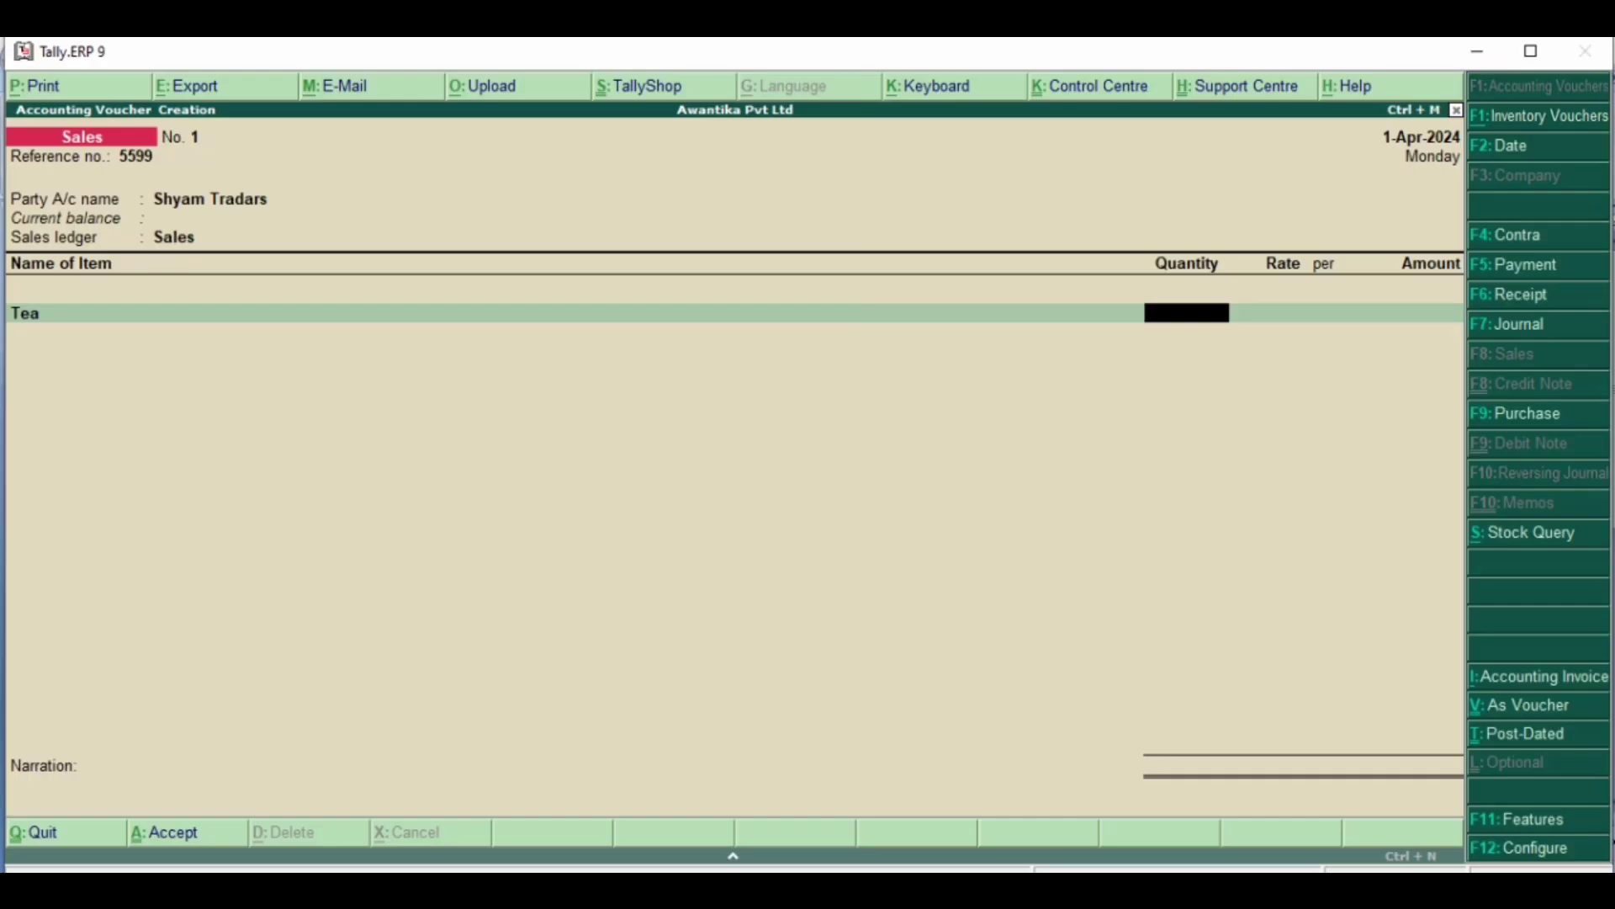
pyautogui.write('10')
pyautogui.press('Return')
pyautogui.press('Return')
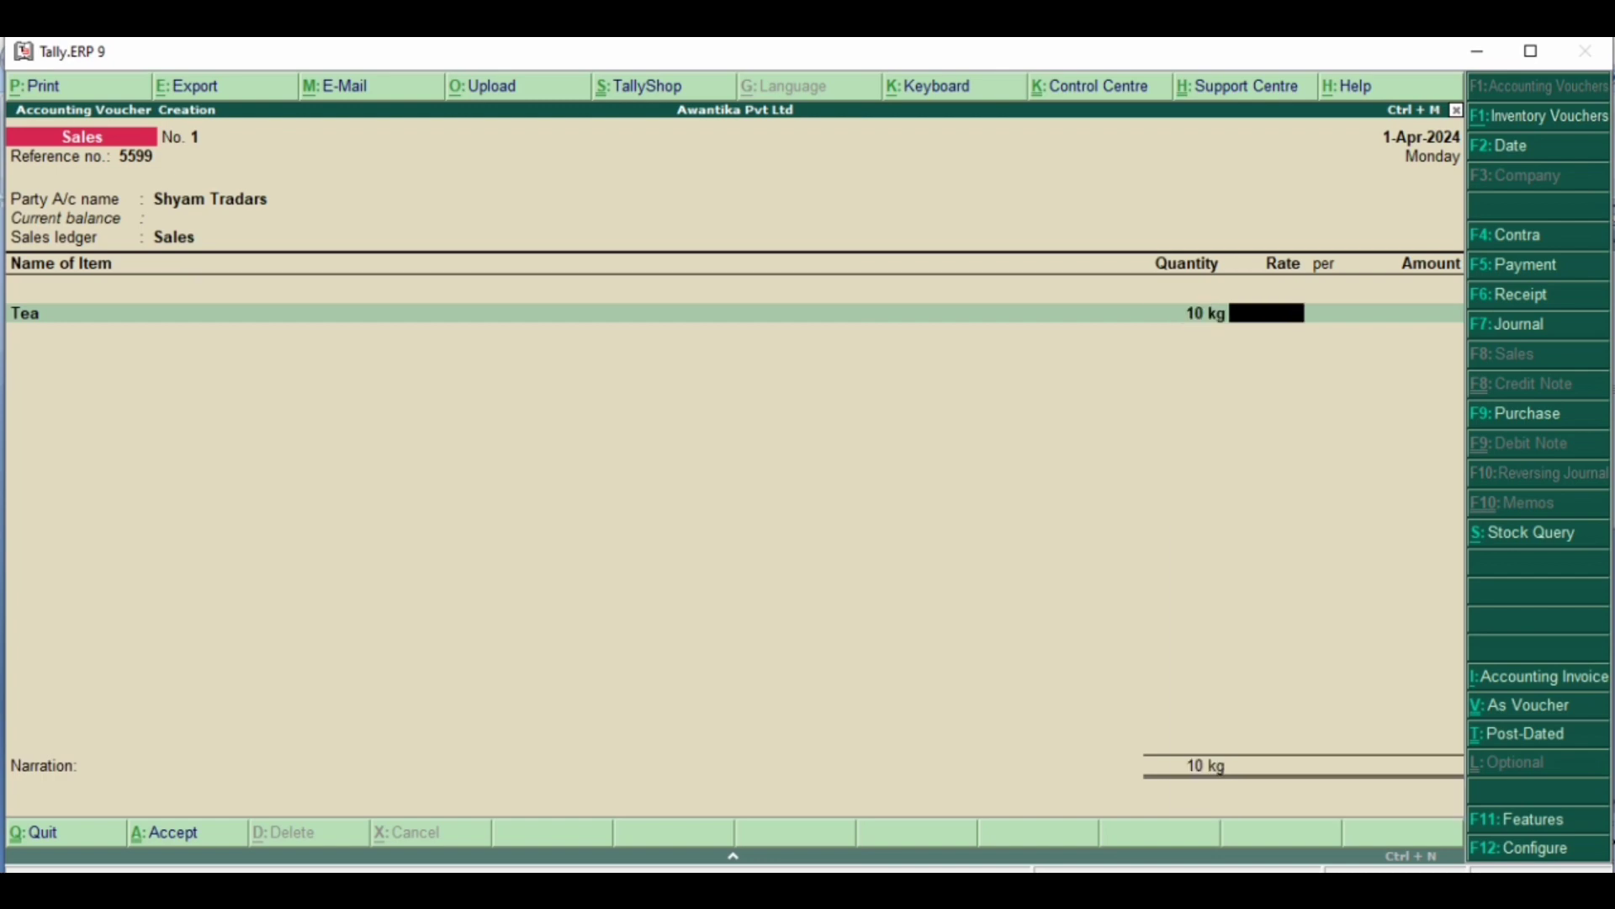
pyautogui.write('250')
pyautogui.press('Return')
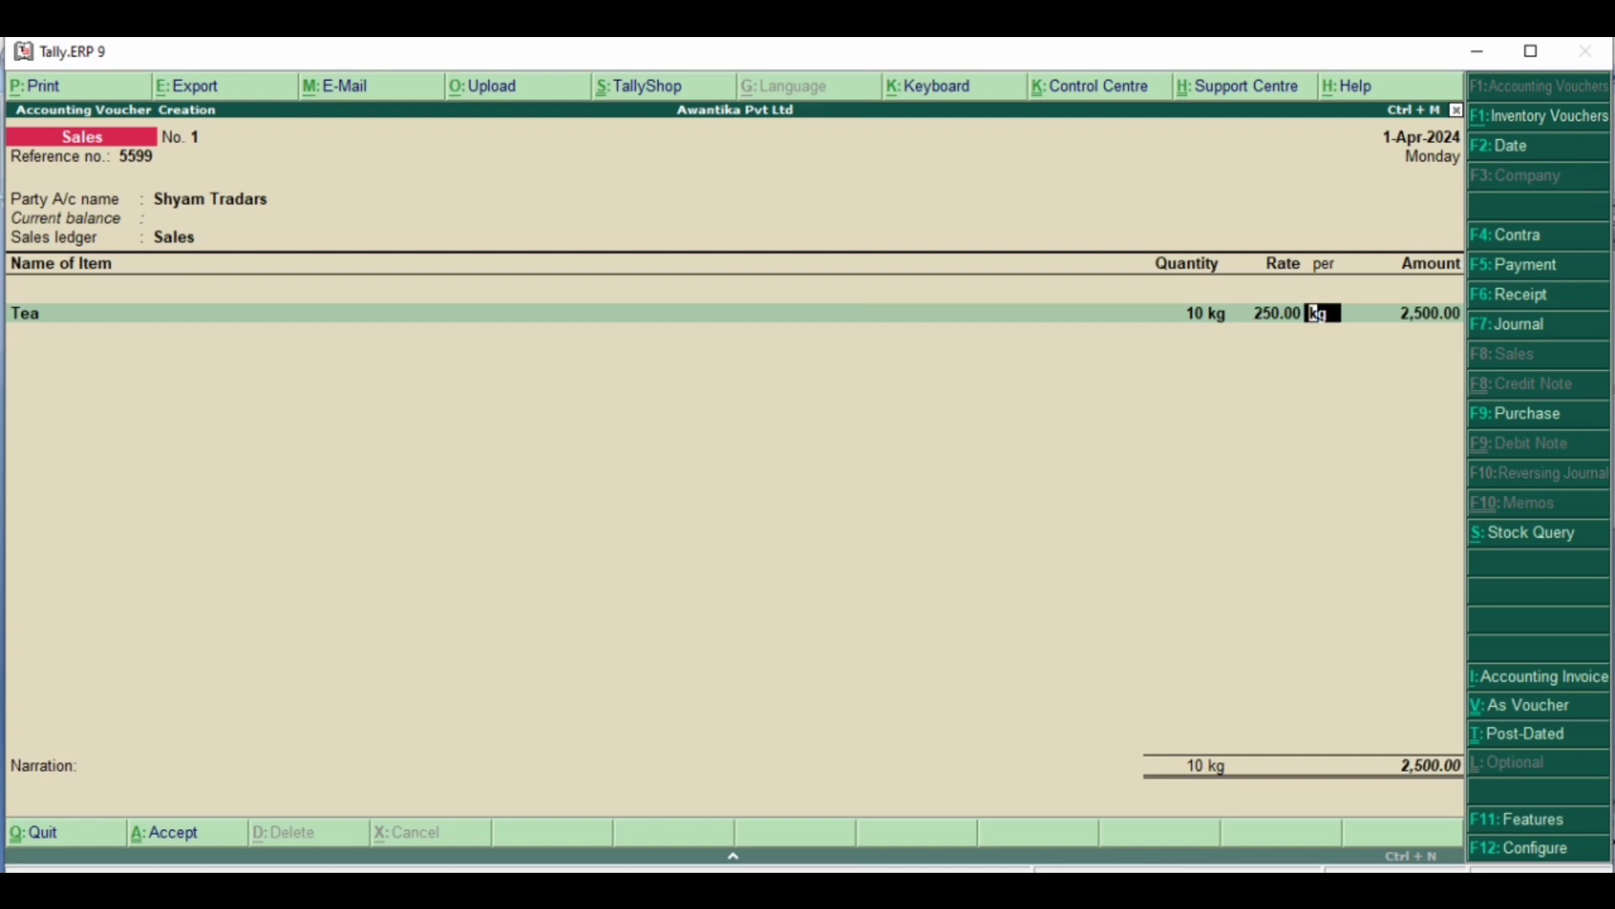
pyautogui.press('Return')
pyautogui.press('Return')
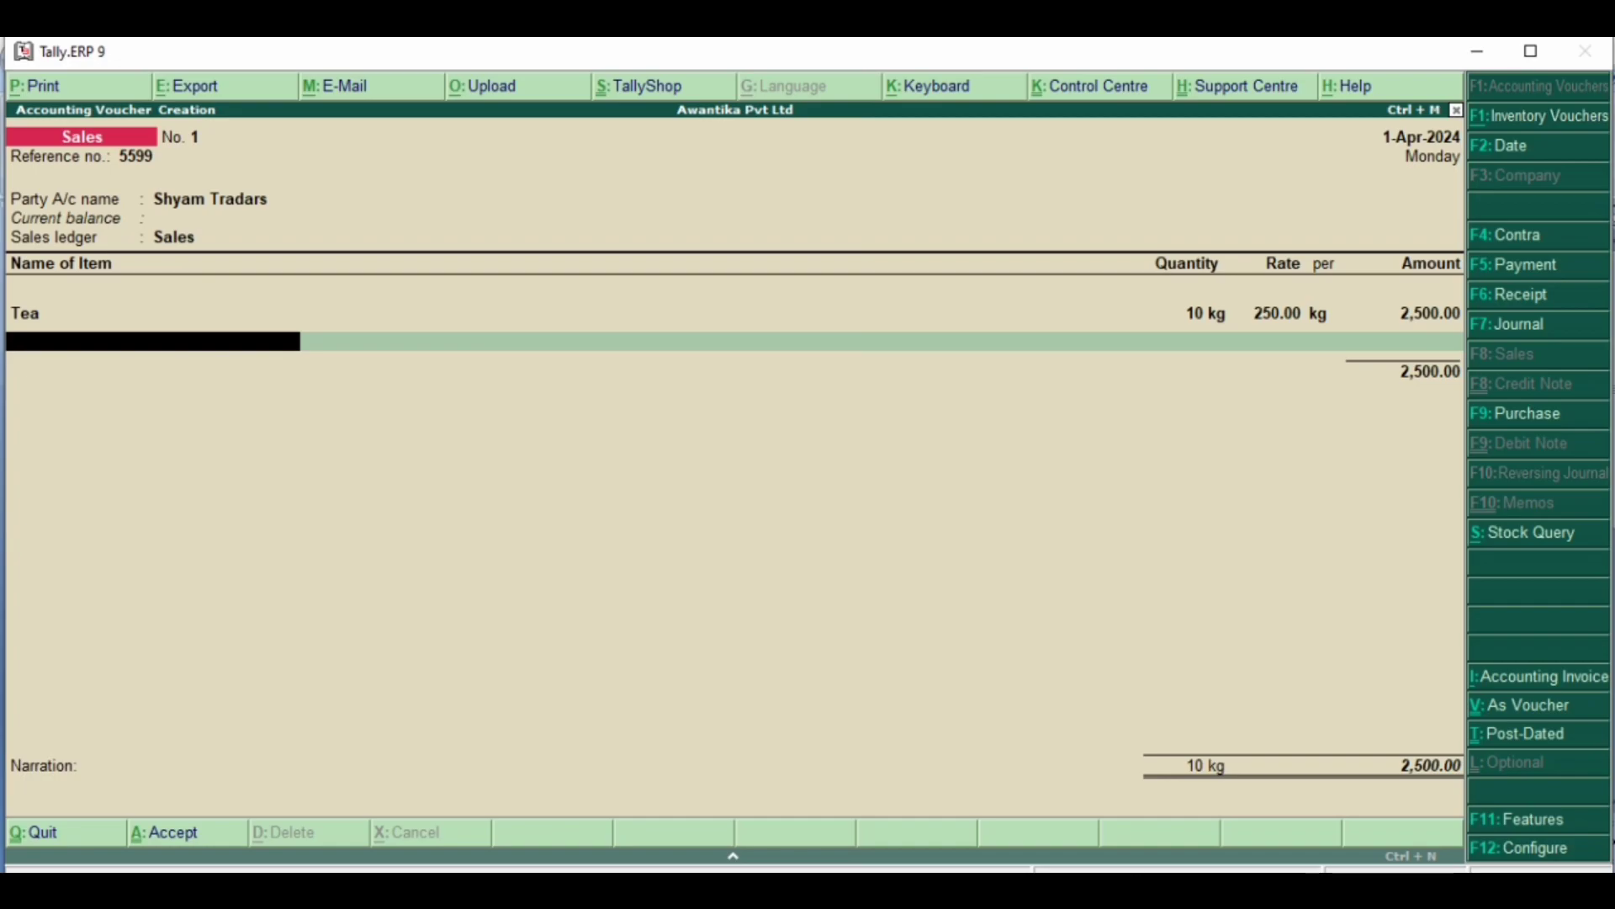
# - Check the item table in the Word document and begin a stock item named Coffee under Primary, leaving the optional details blank
pyautogui.hotkey('alt', 'Tab')
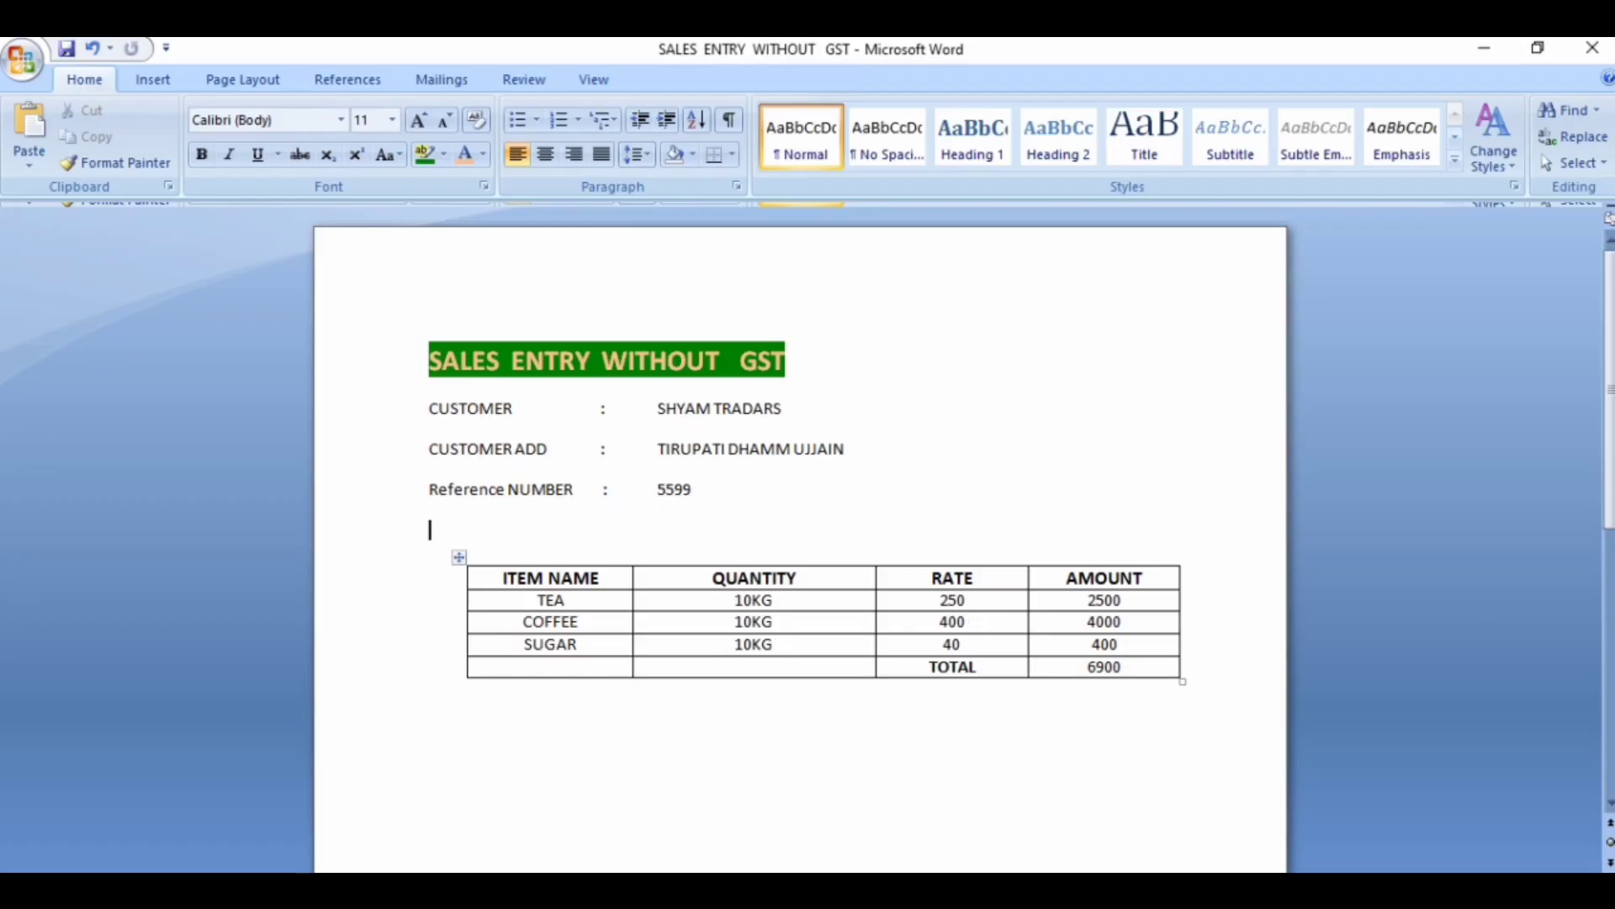
pyautogui.hotkey('alt', 'Tab')
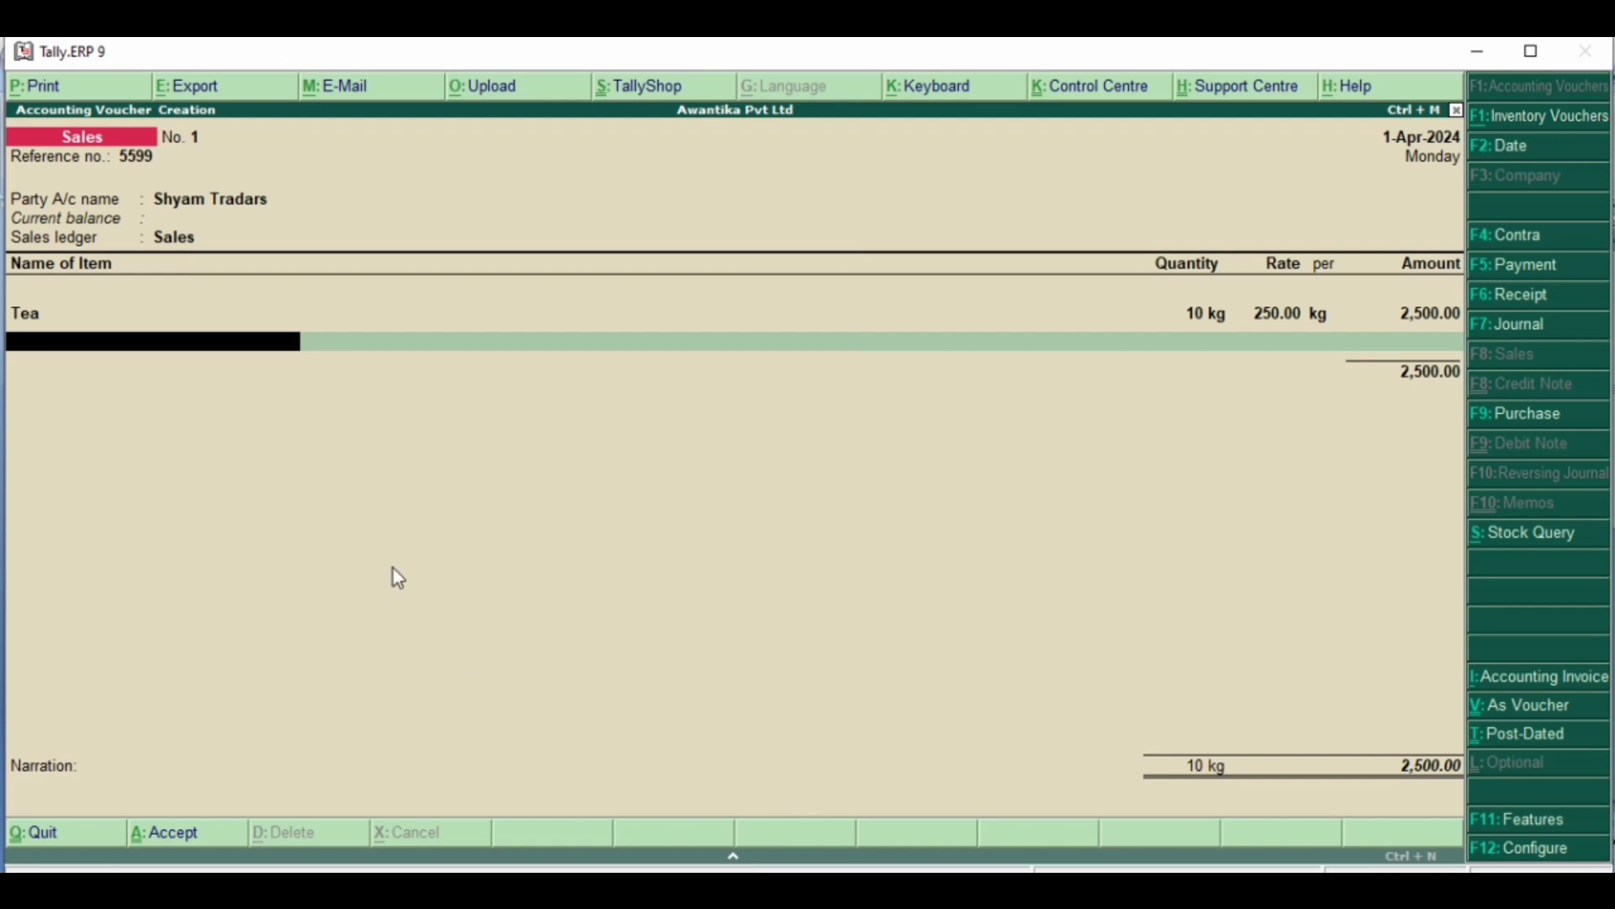
pyautogui.hotkey('alt', 'c')
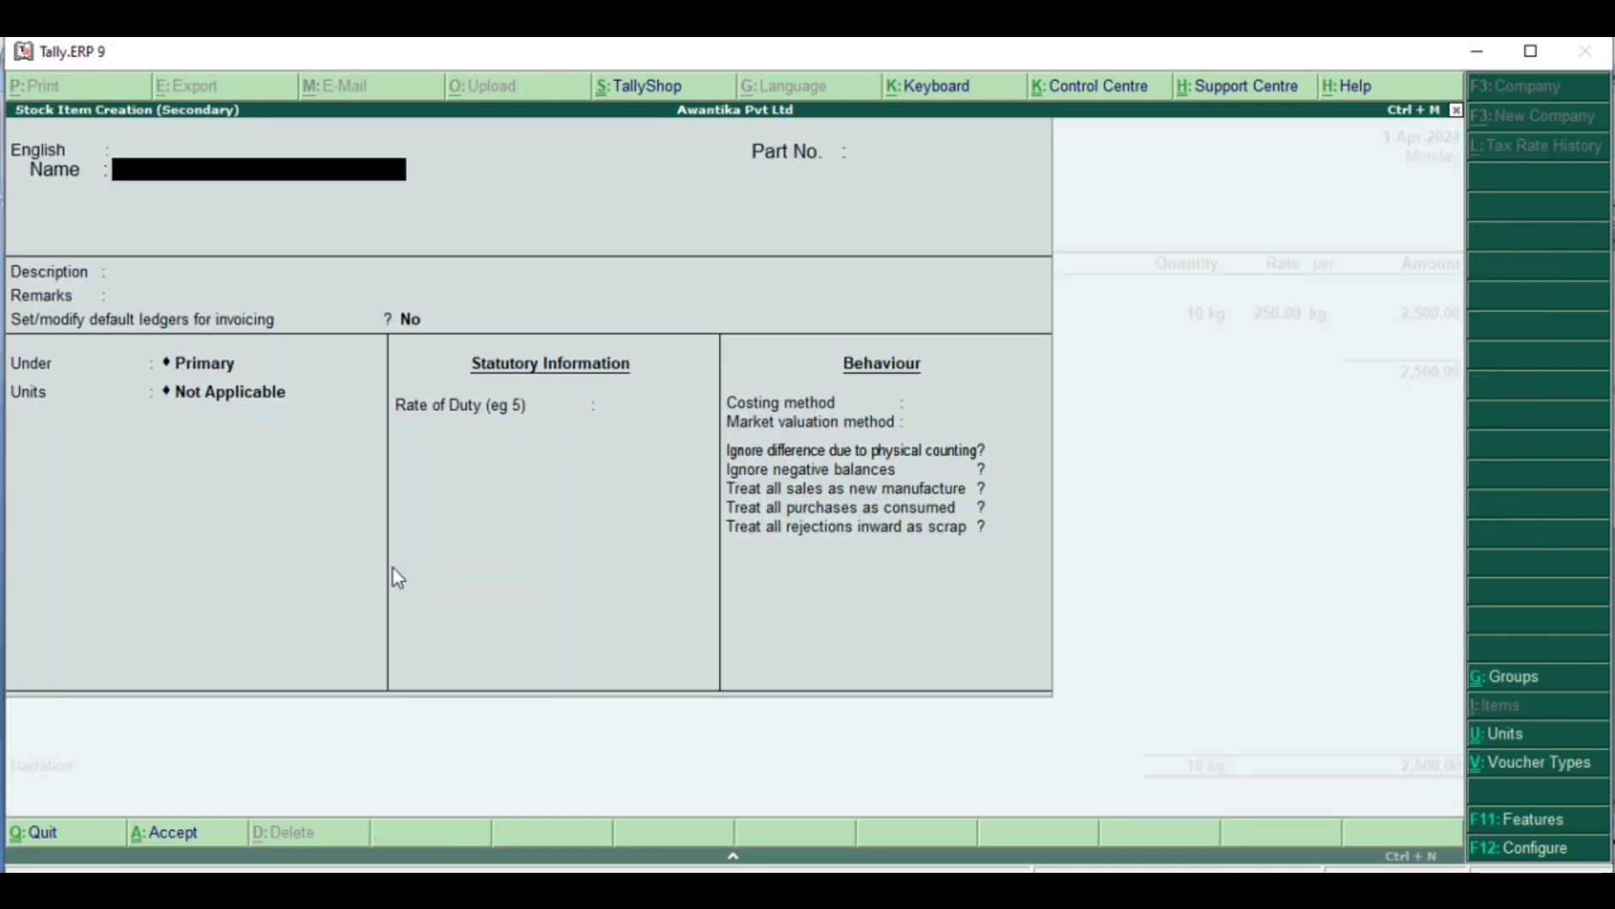
pyautogui.write('Coffee')
pyautogui.press('Return')
pyautogui.press('Return')
pyautogui.press('Return')
pyautogui.press('Return')
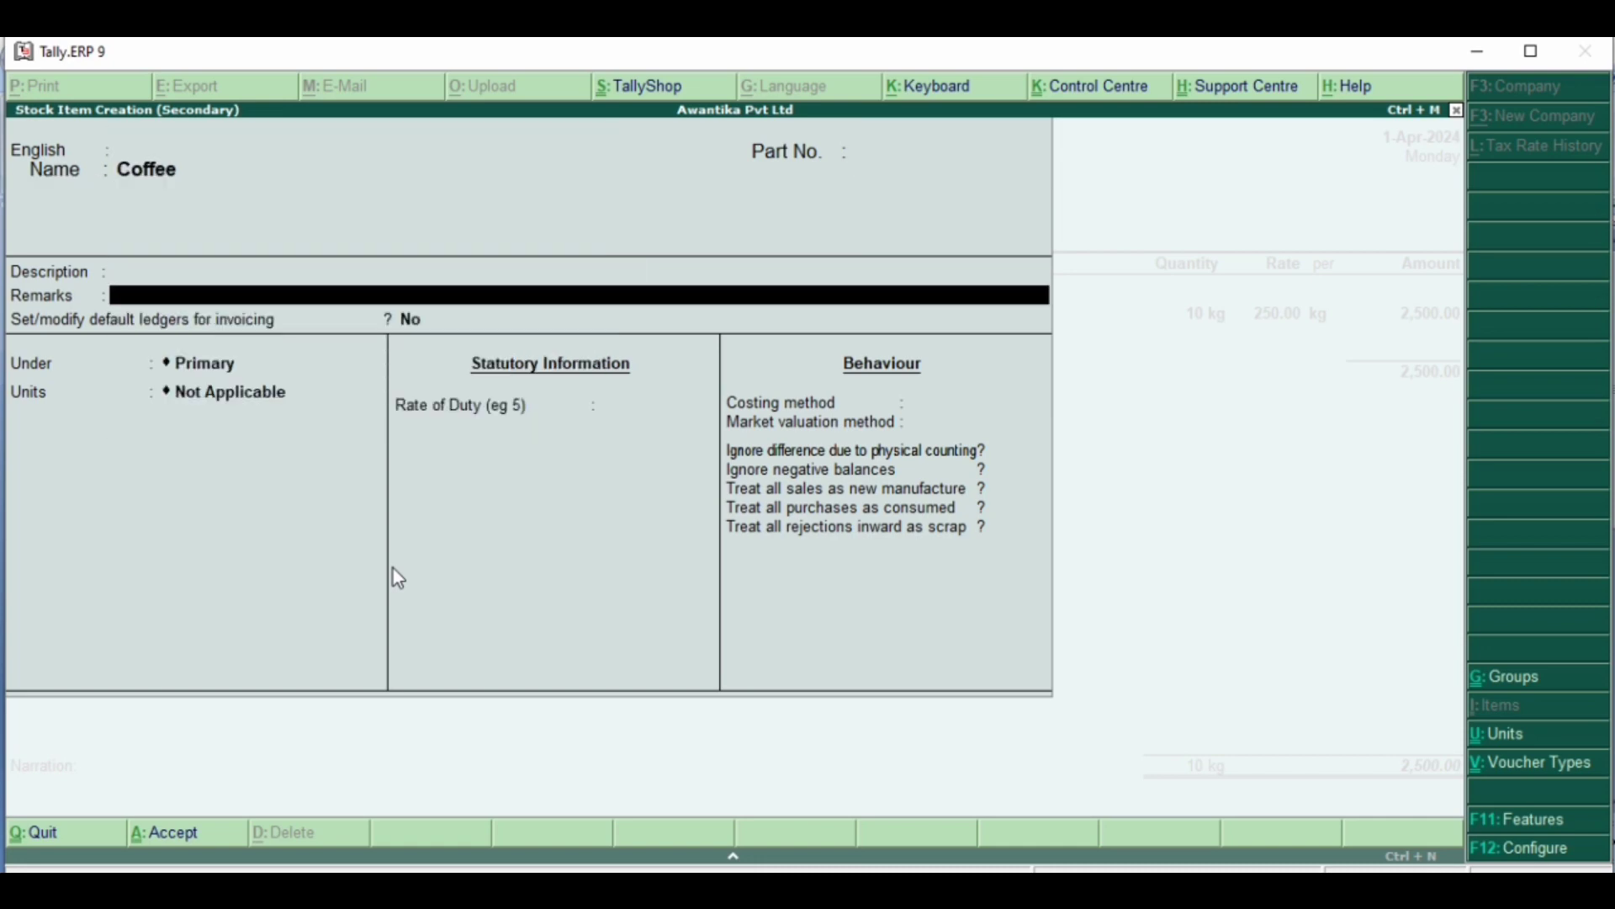
pyautogui.press('Return')
pyautogui.press('Return')
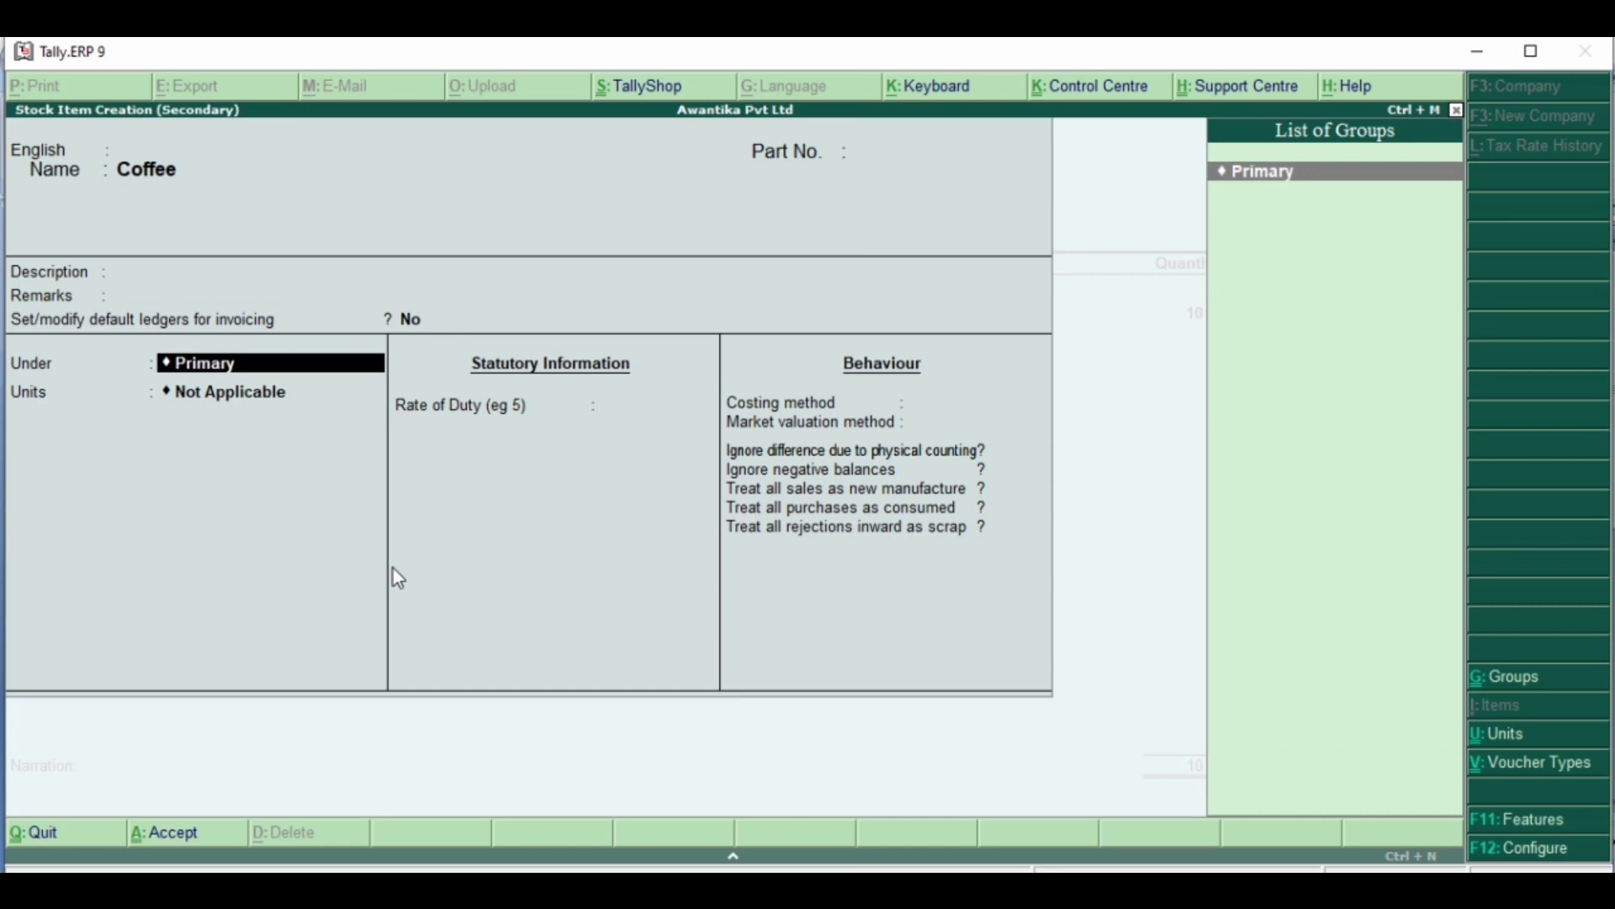
pyautogui.press('Return')
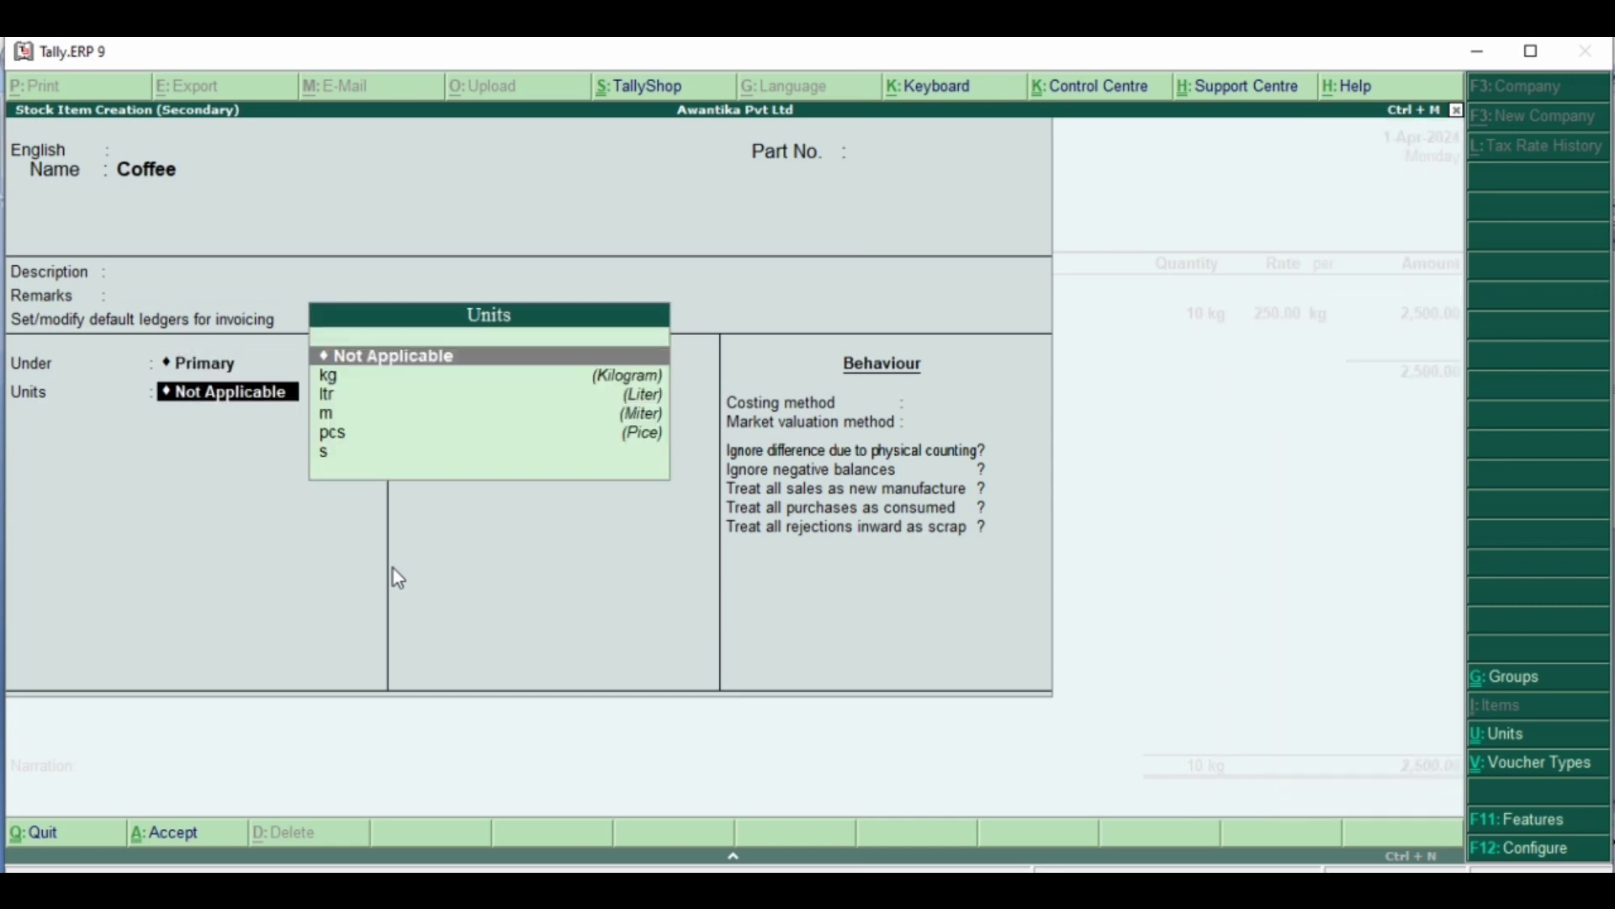
# - Assign the unit kg to Coffee and save it with no alternate unit, duty rate 0, Avg. Cost, Avg. Price and remaining options at No
pyautogui.press('Down')
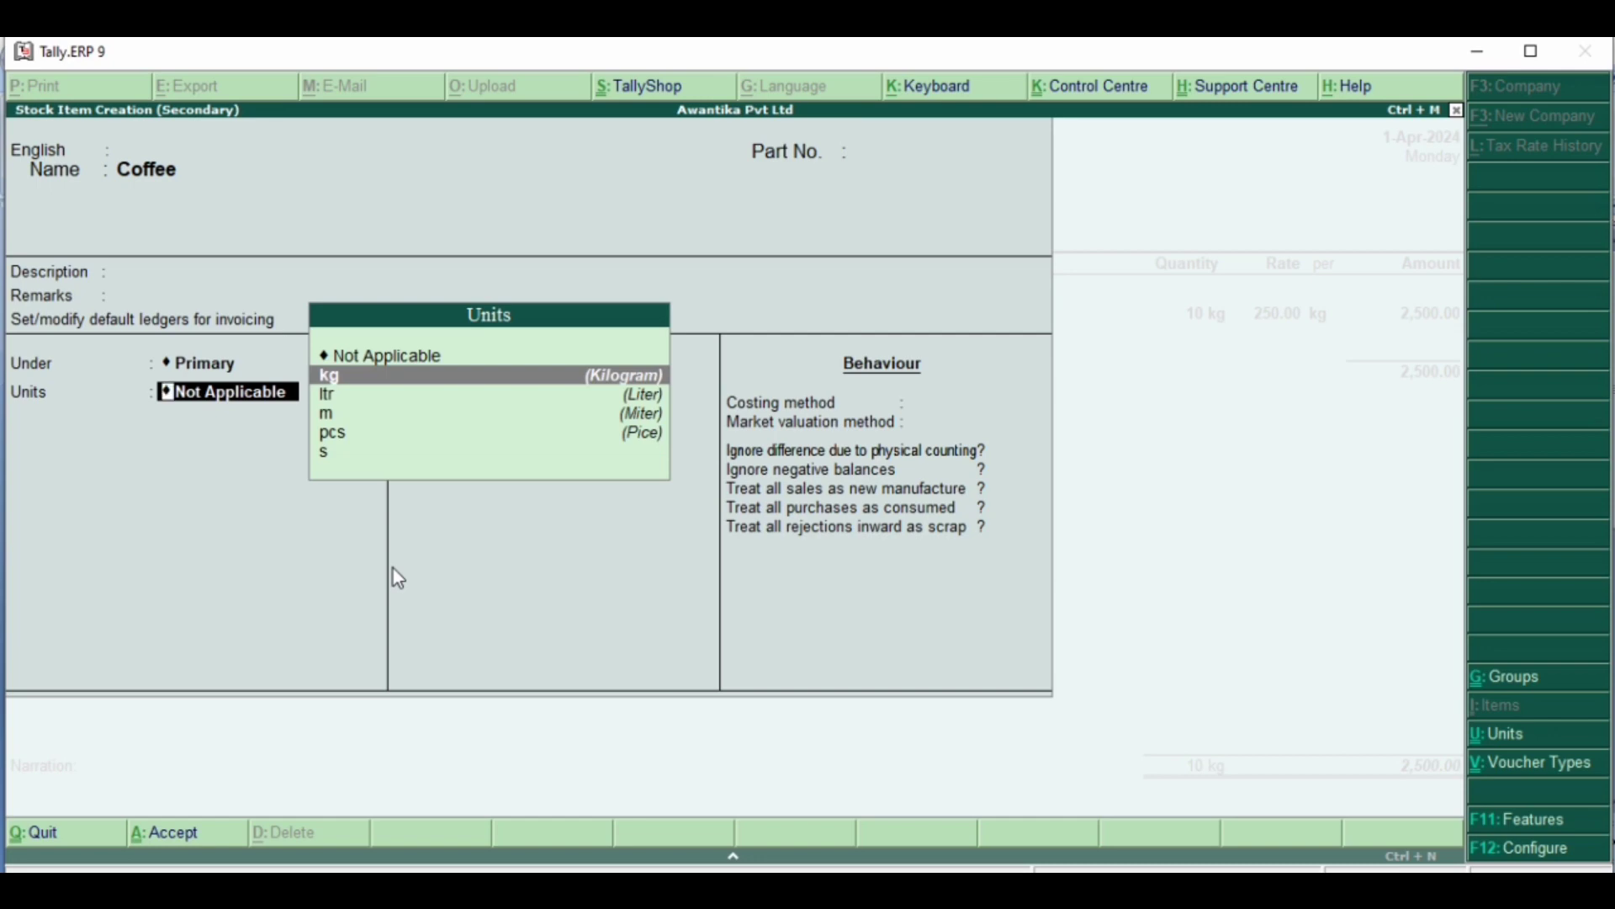
pyautogui.press('Return')
pyautogui.press('Return')
pyautogui.press('Return')
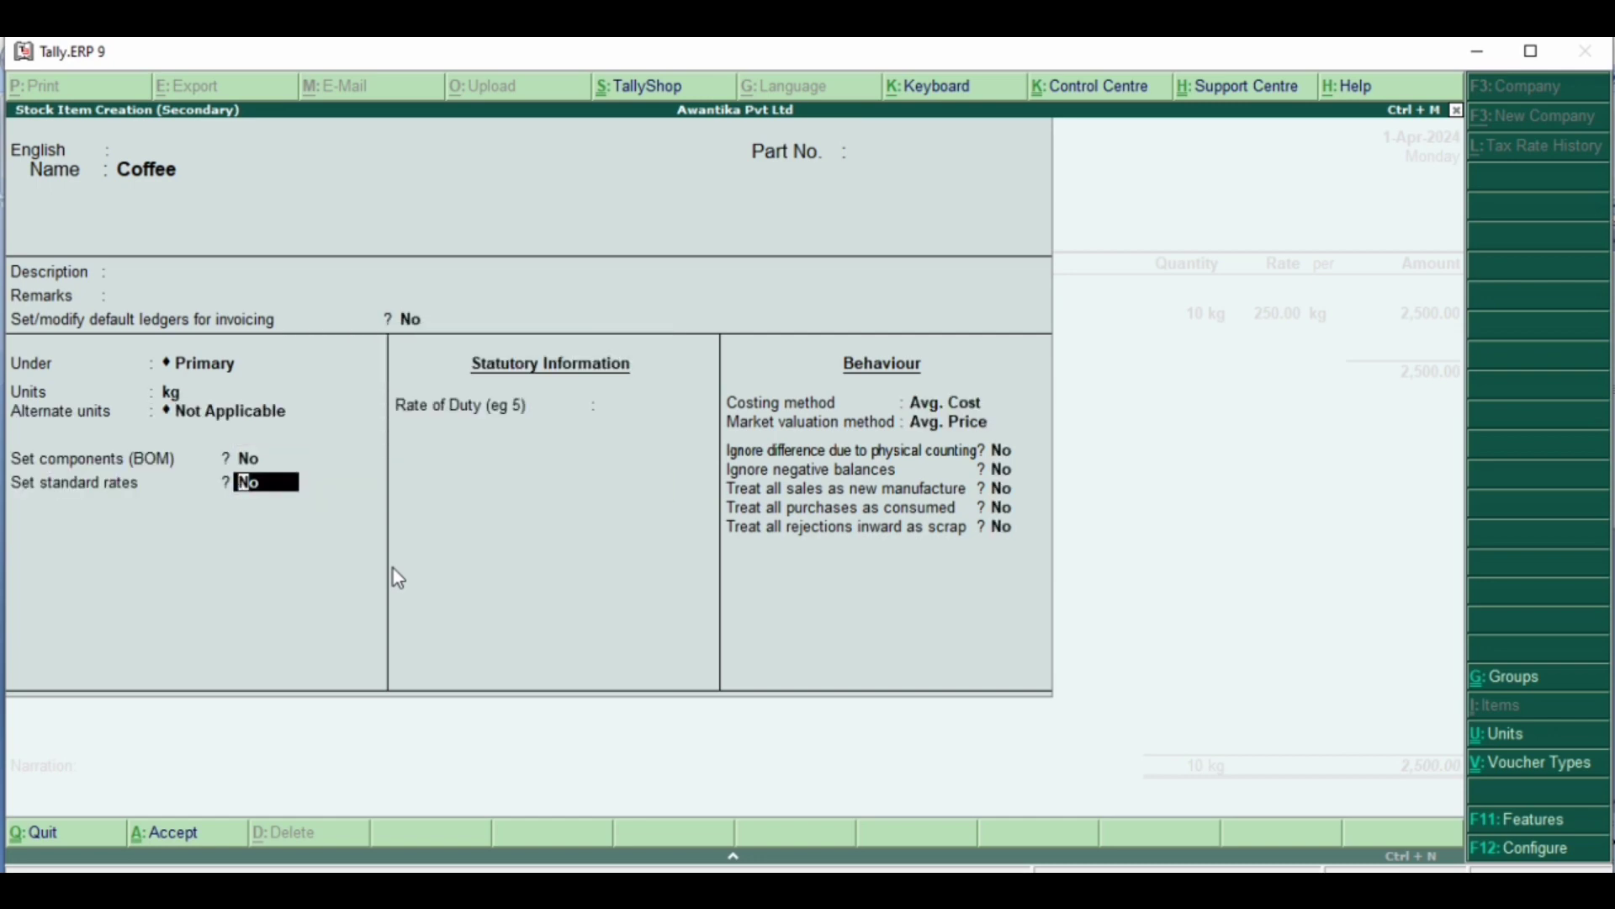
pyautogui.press('Return')
pyautogui.press('Return')
pyautogui.press('Return')
pyautogui.press('Return')
pyautogui.press('Return')
pyautogui.press('Return')
pyautogui.press('Return')
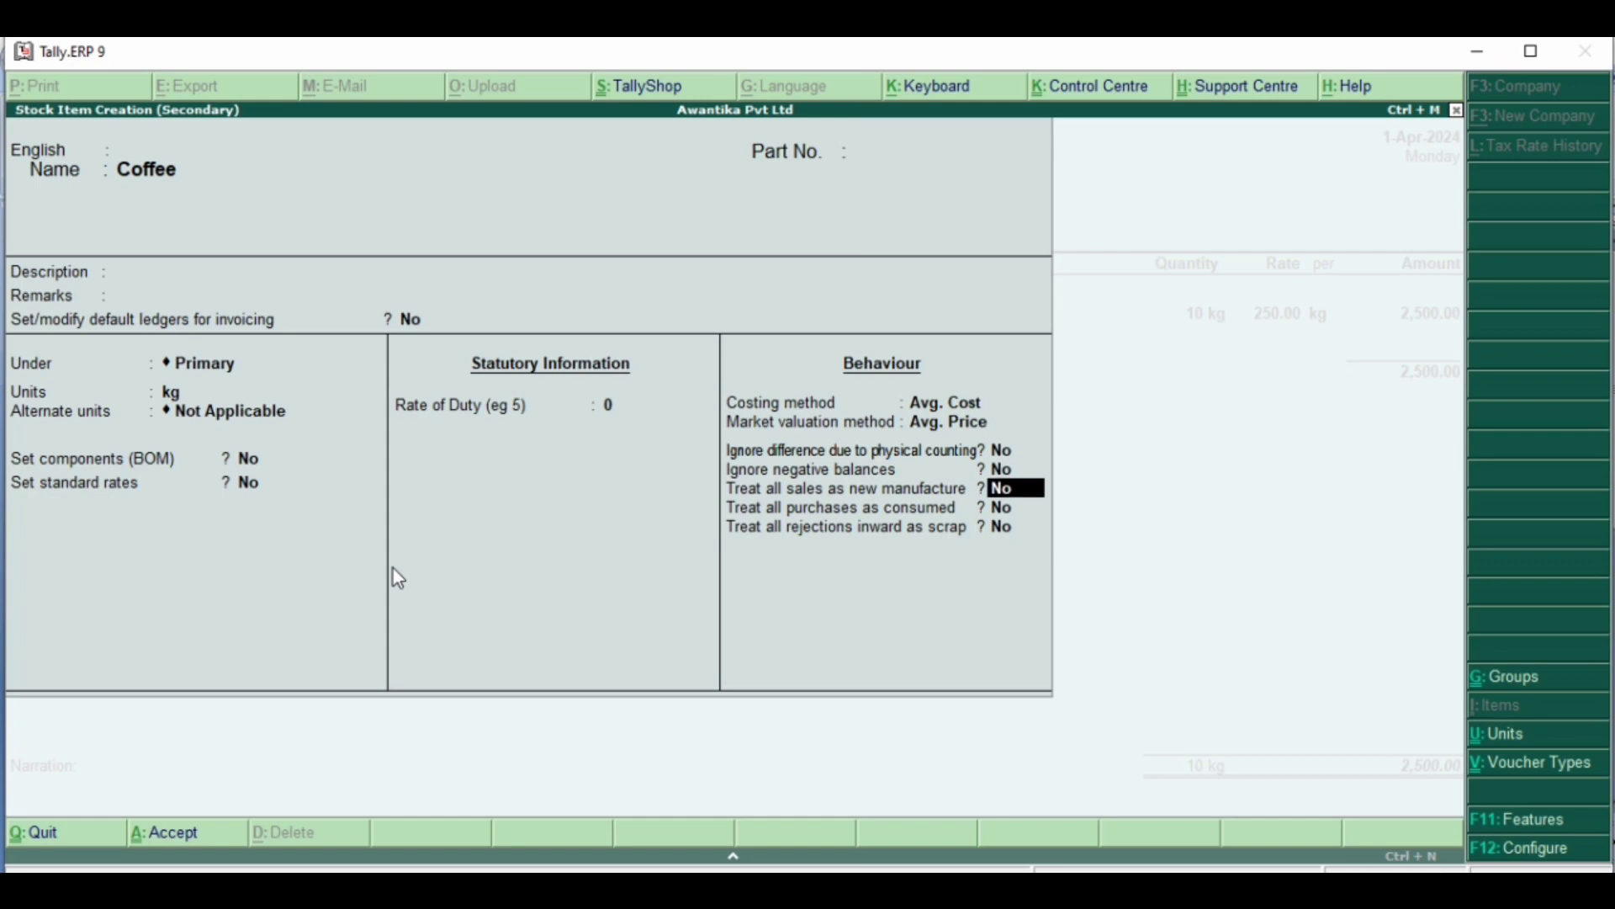
pyautogui.press('Return')
pyautogui.press('Return')
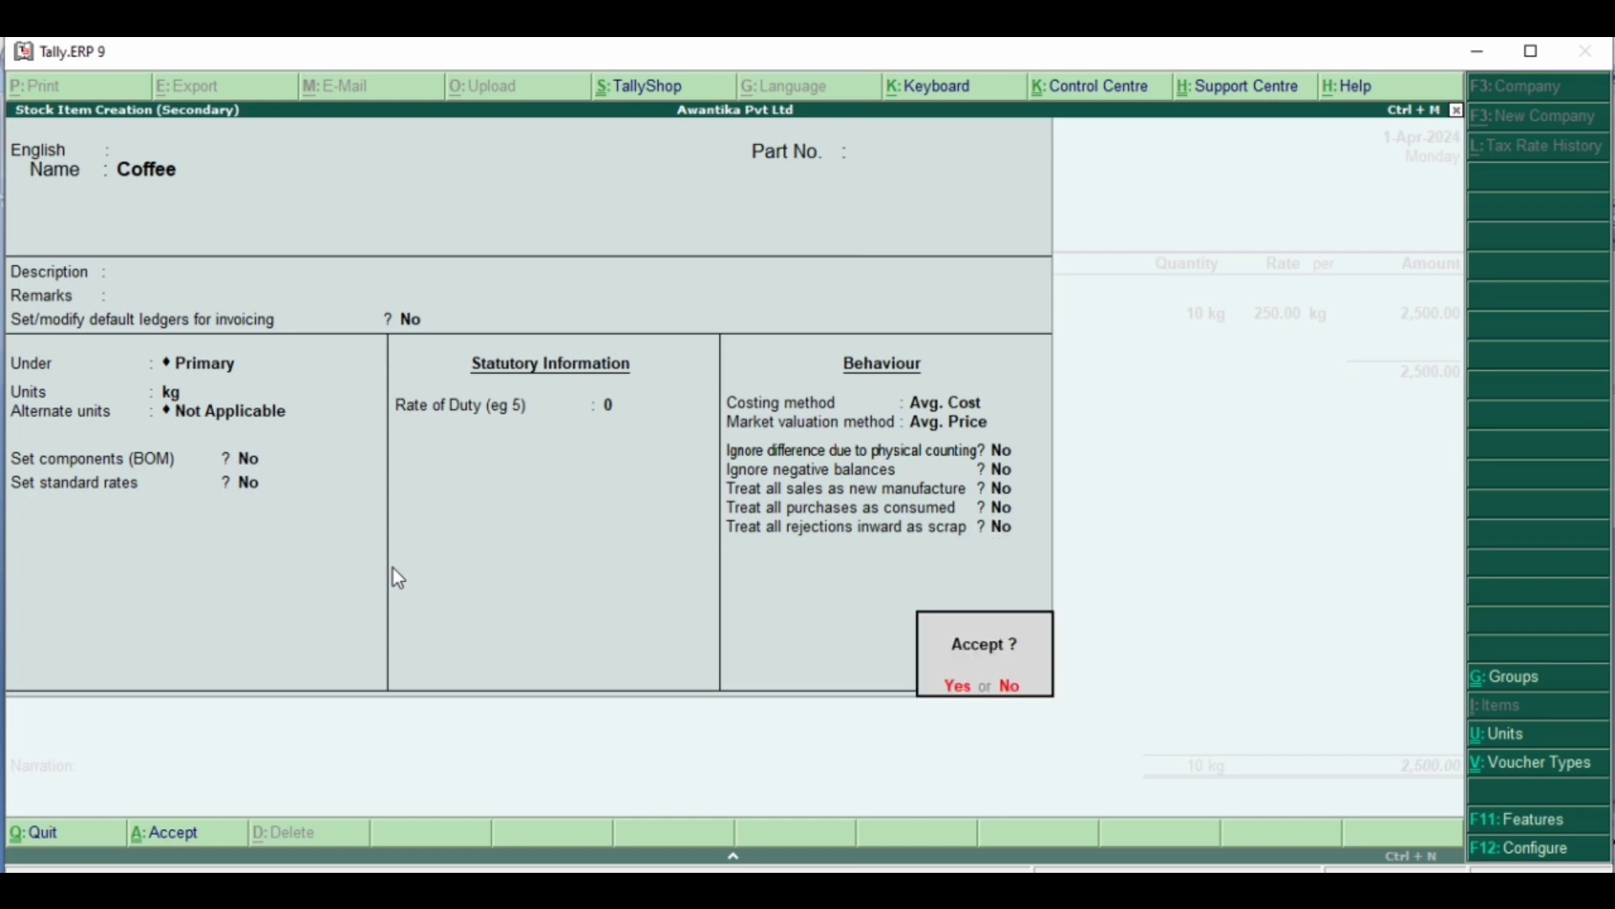
pyautogui.press('Return')
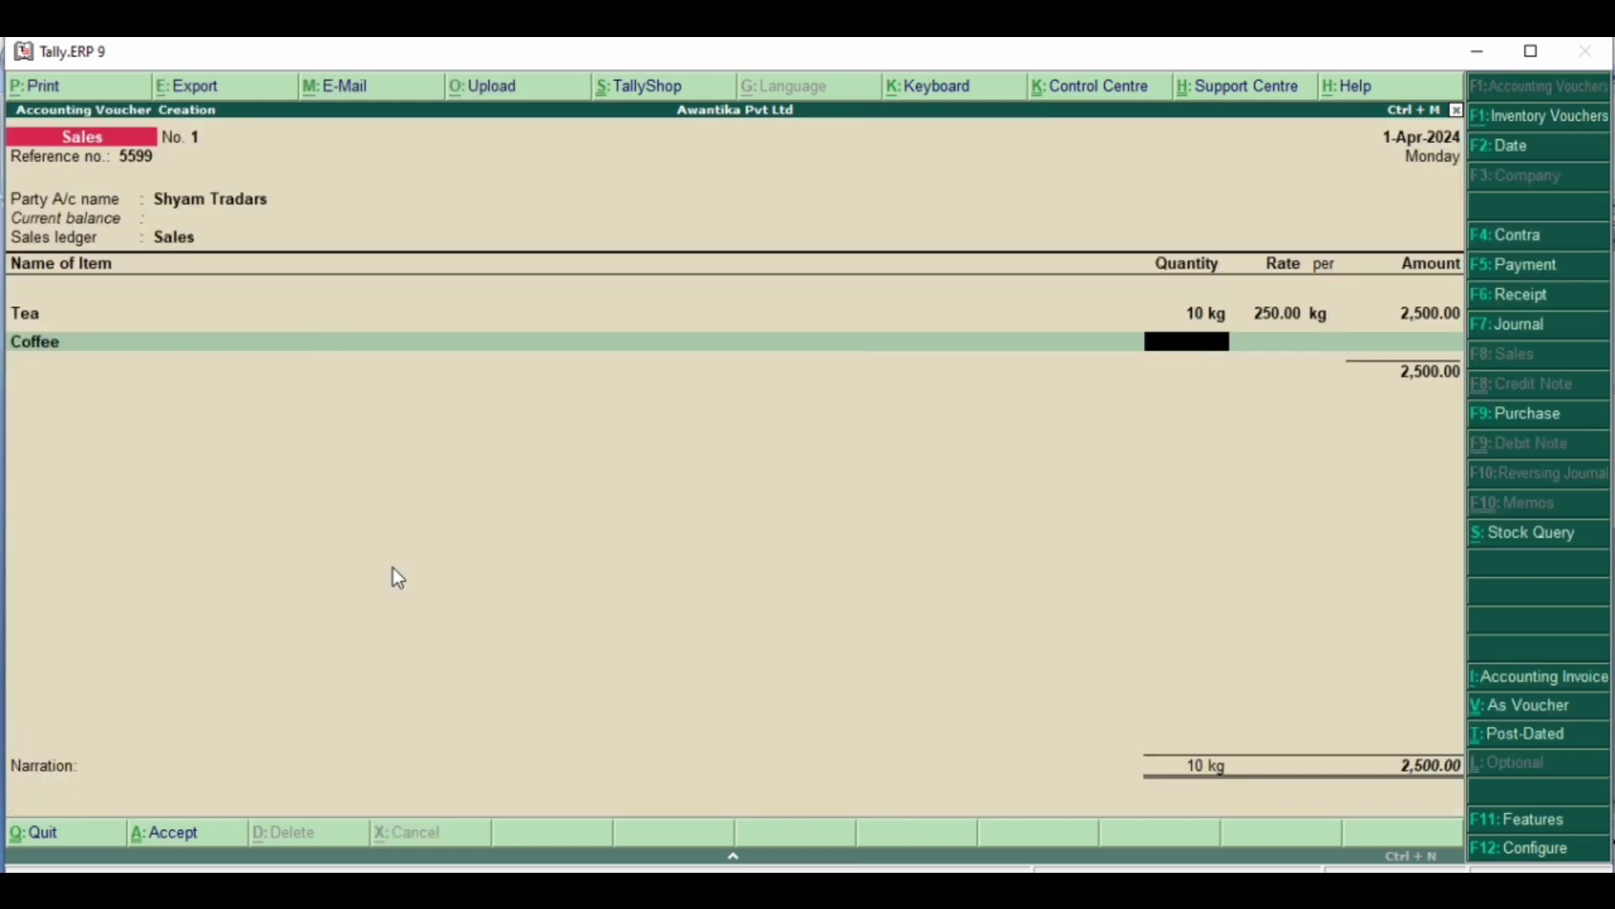
# - Enter Coffee's voucher line as 10 kg at a rate of 400 per kg, checking its figures in the Word document
pyautogui.write('10')
pyautogui.click(740, 883)
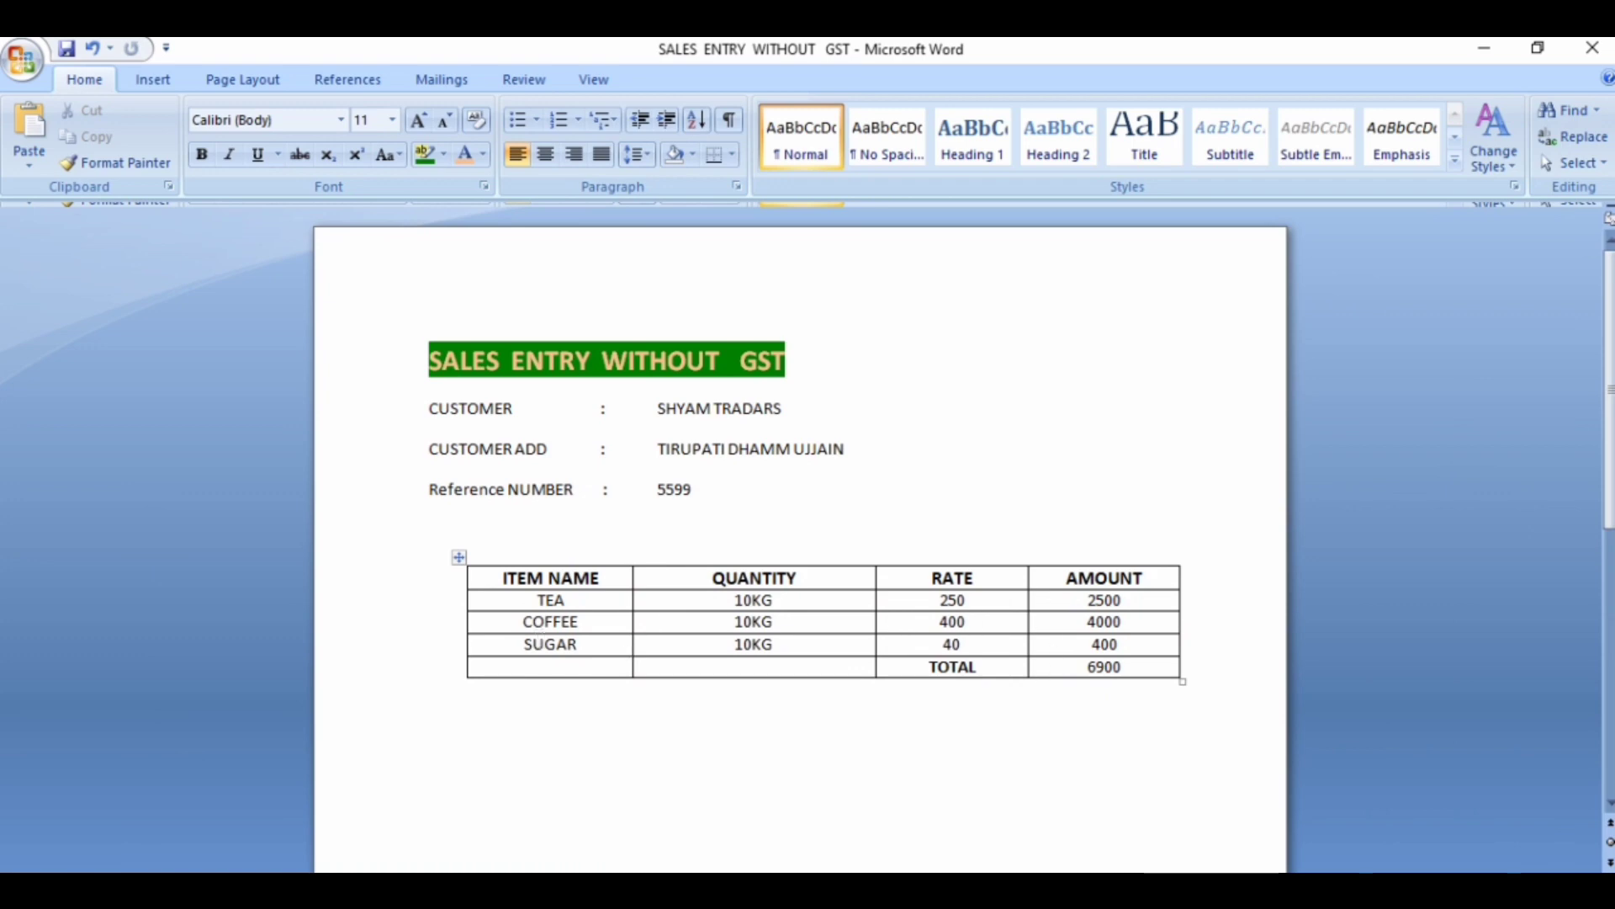
pyautogui.click(757, 888)
pyautogui.press('Return')
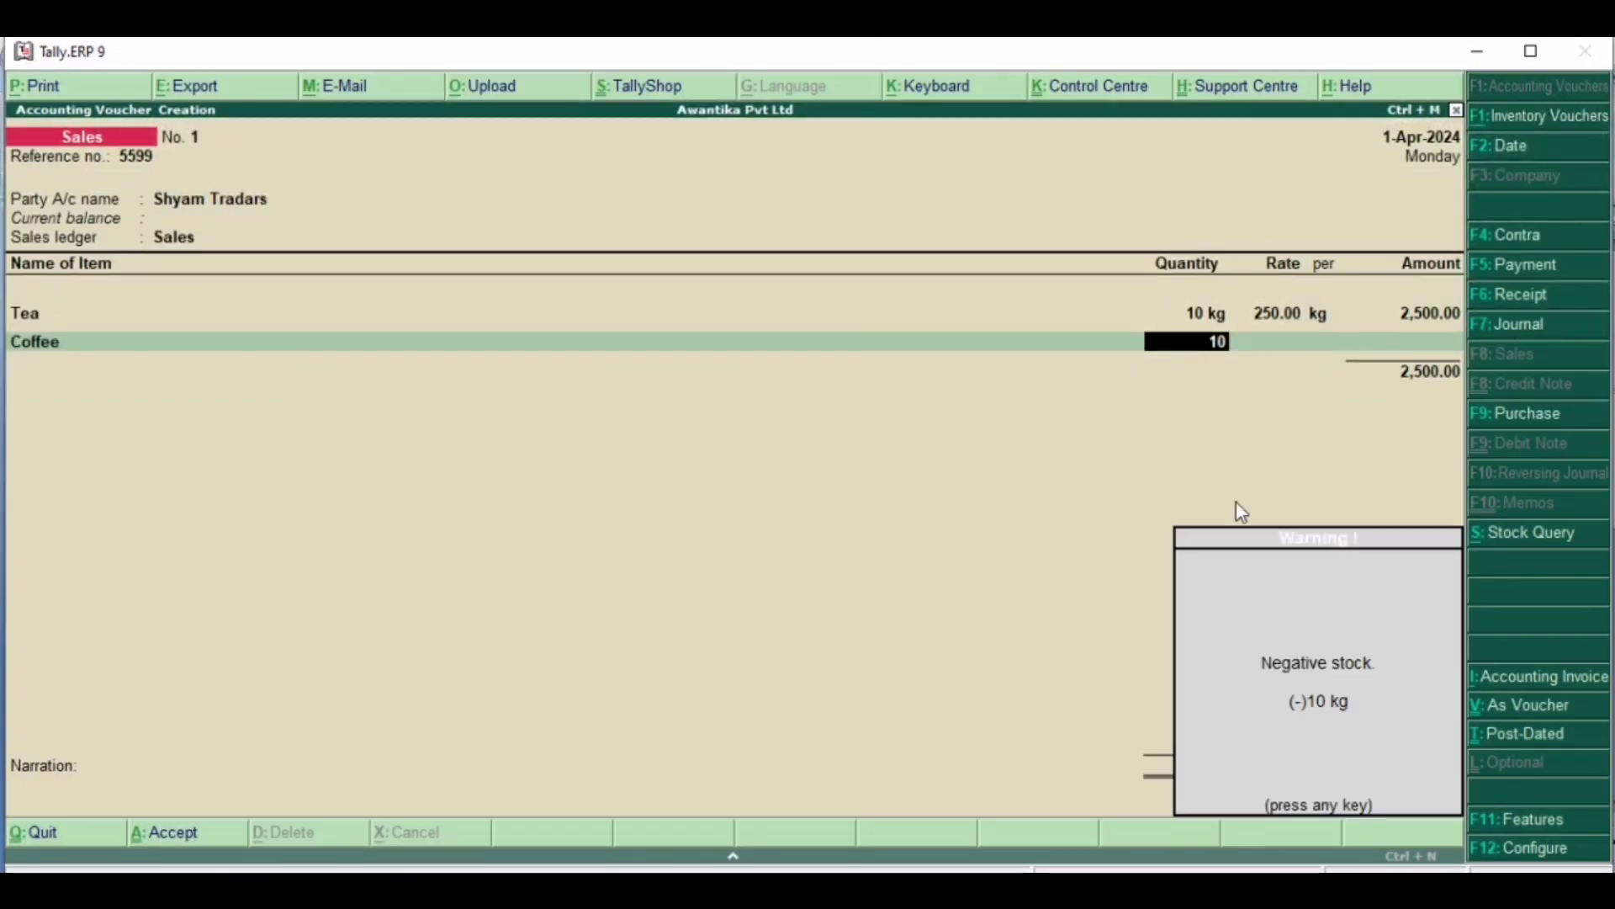
pyautogui.press('Return')
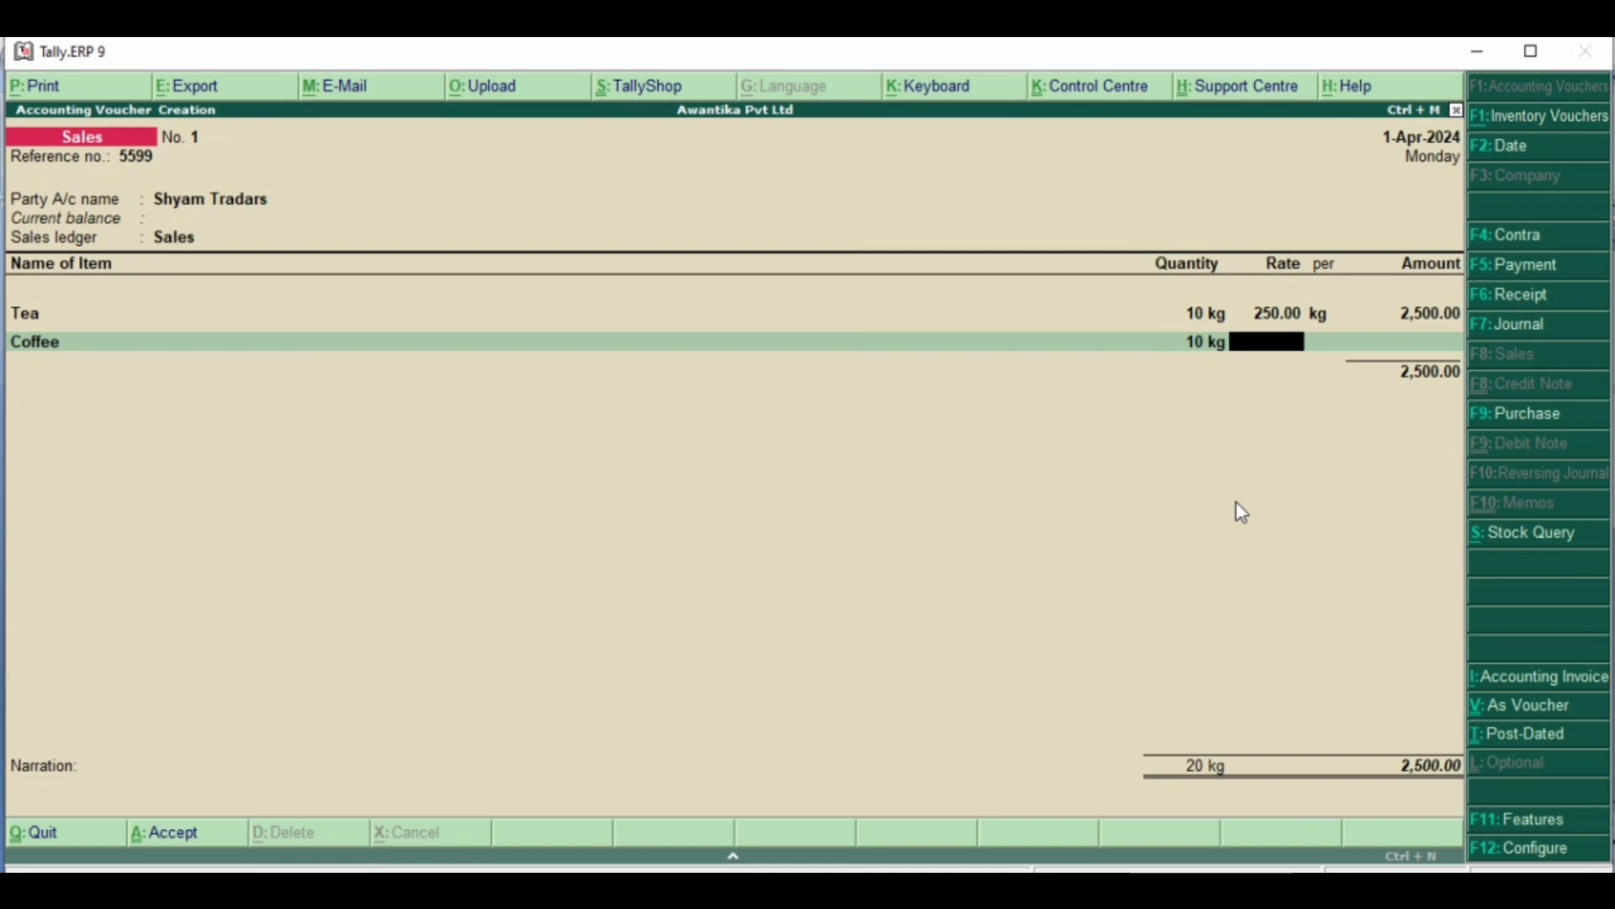
pyautogui.write('400')
pyautogui.press('Return')
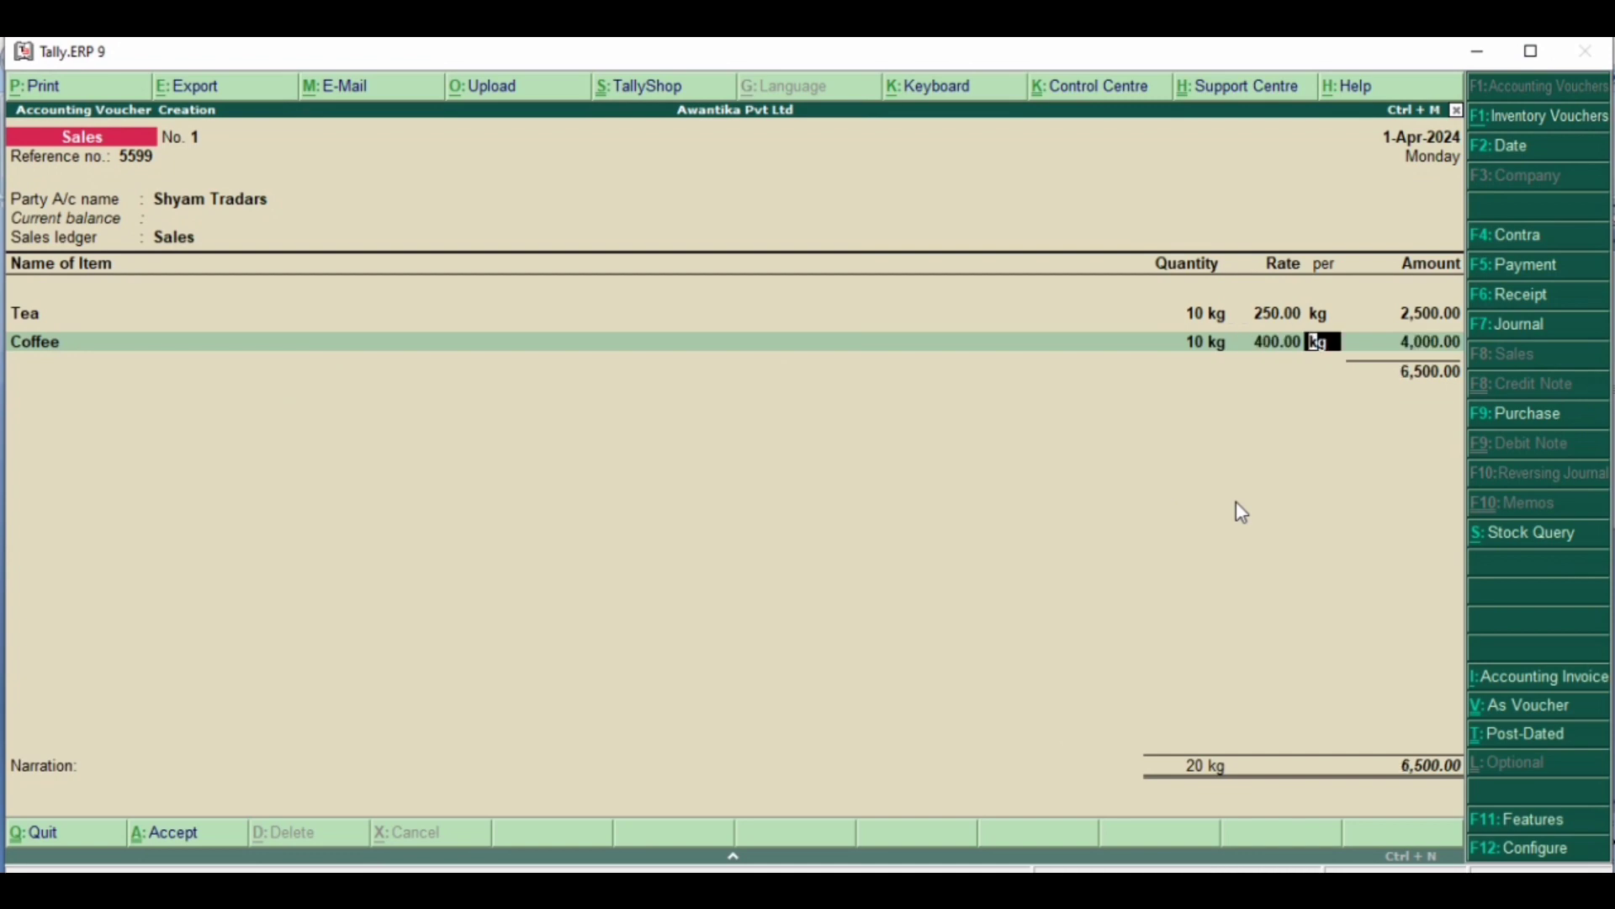
pyautogui.press('Return')
pyautogui.press('Return')
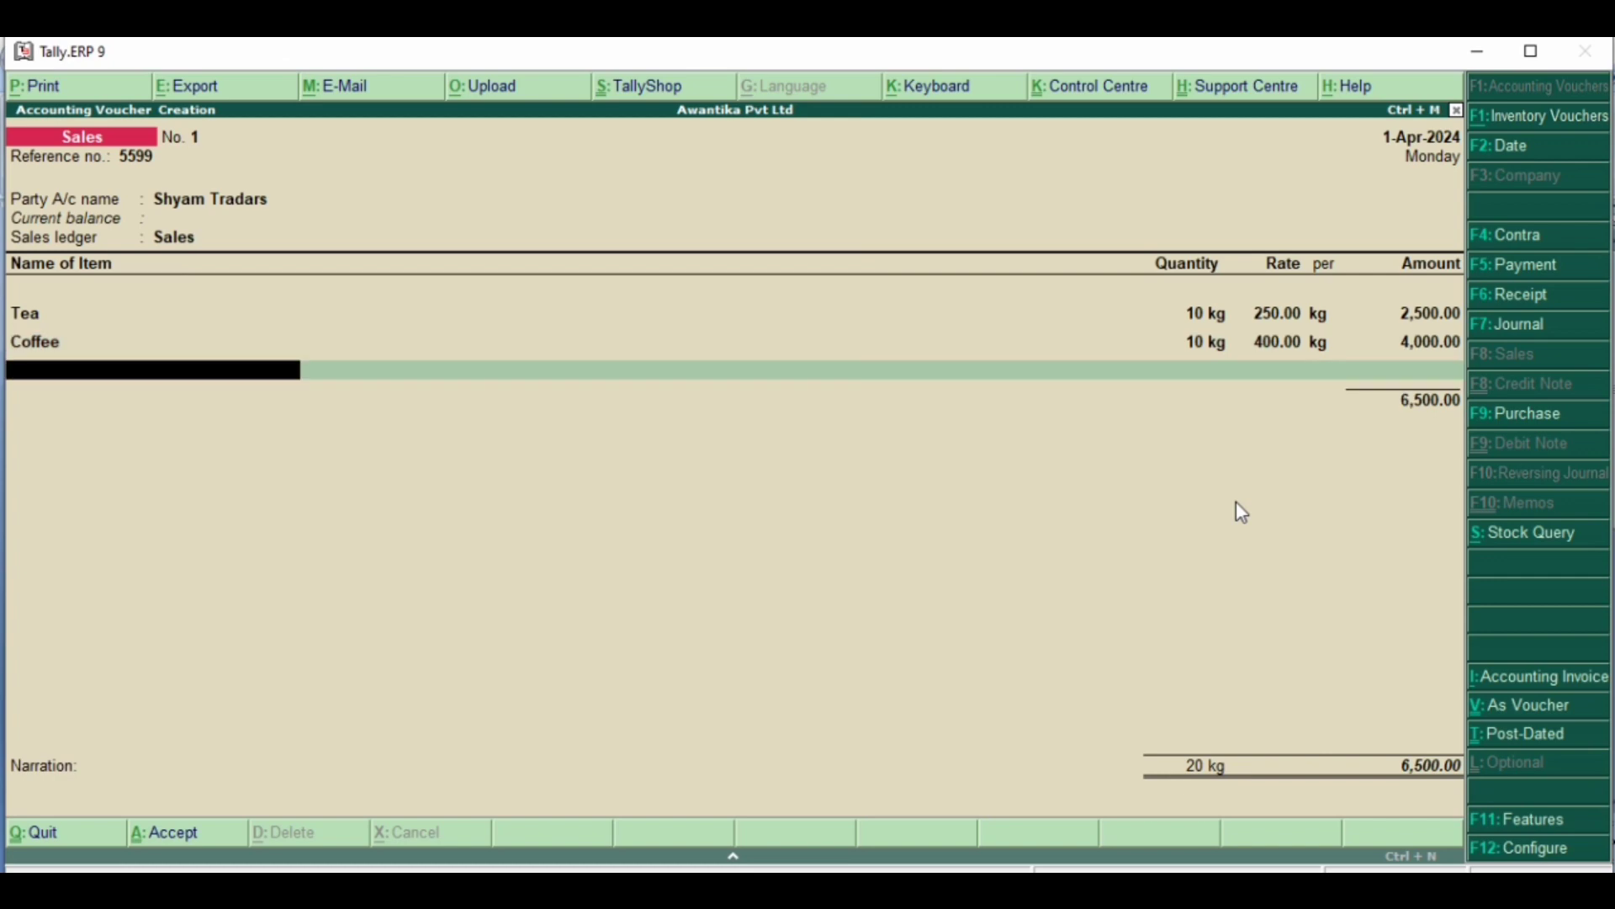
# - Begin a stock item named Sugar under Primary, checking the name in the Word document and leaving the optional details blank
pyautogui.hotkey('alt', 'c')
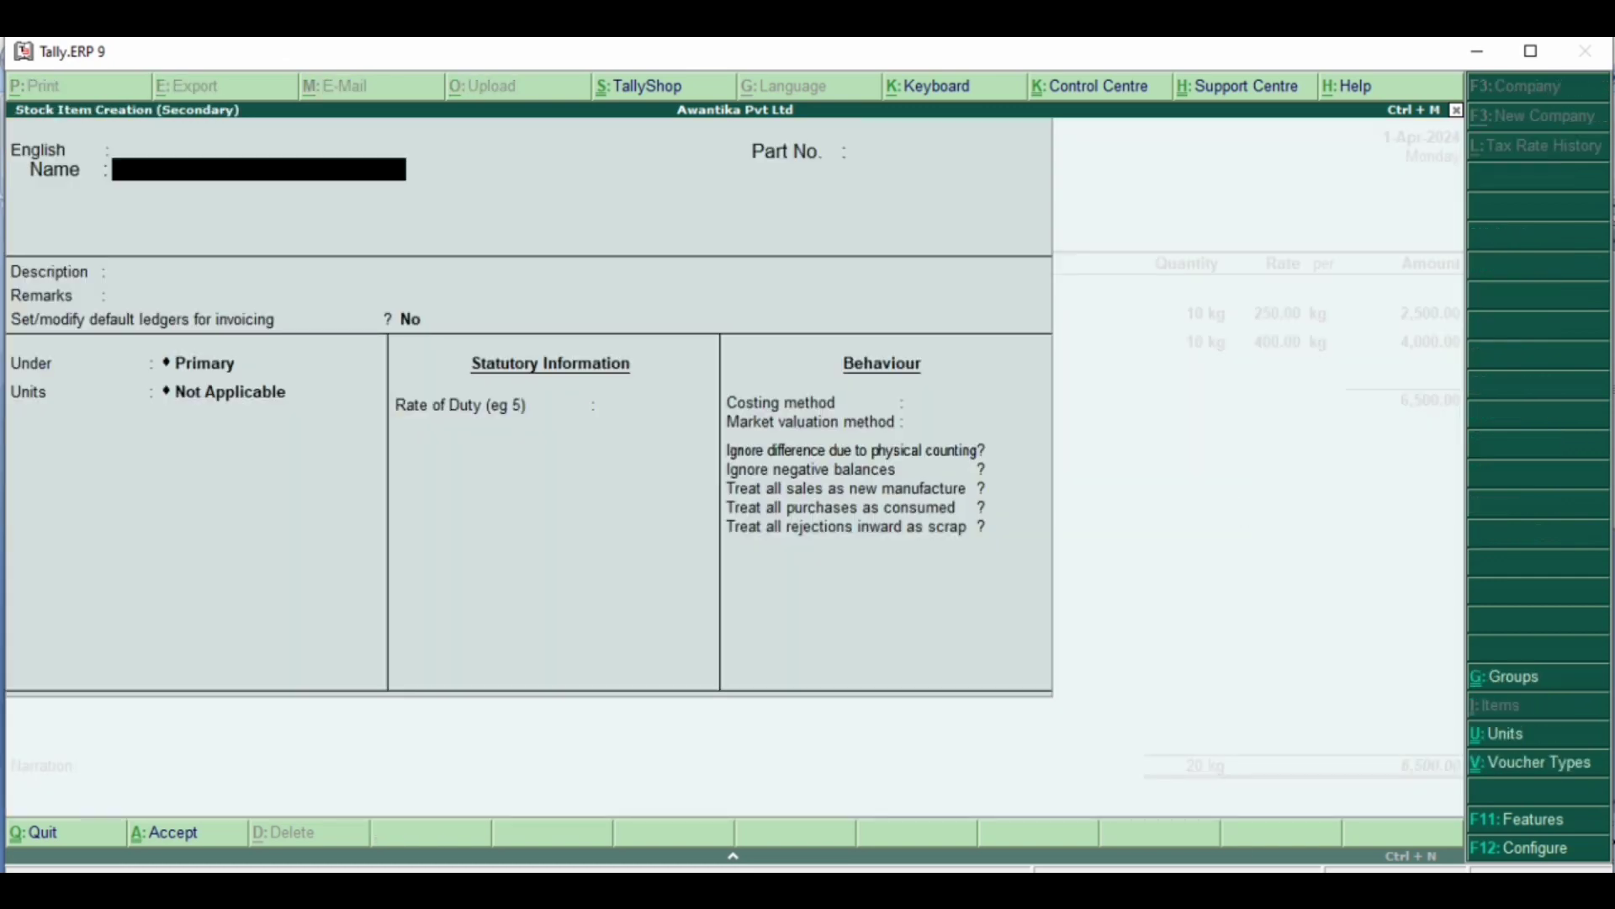
pyautogui.hotkey('alt', 'Tab')
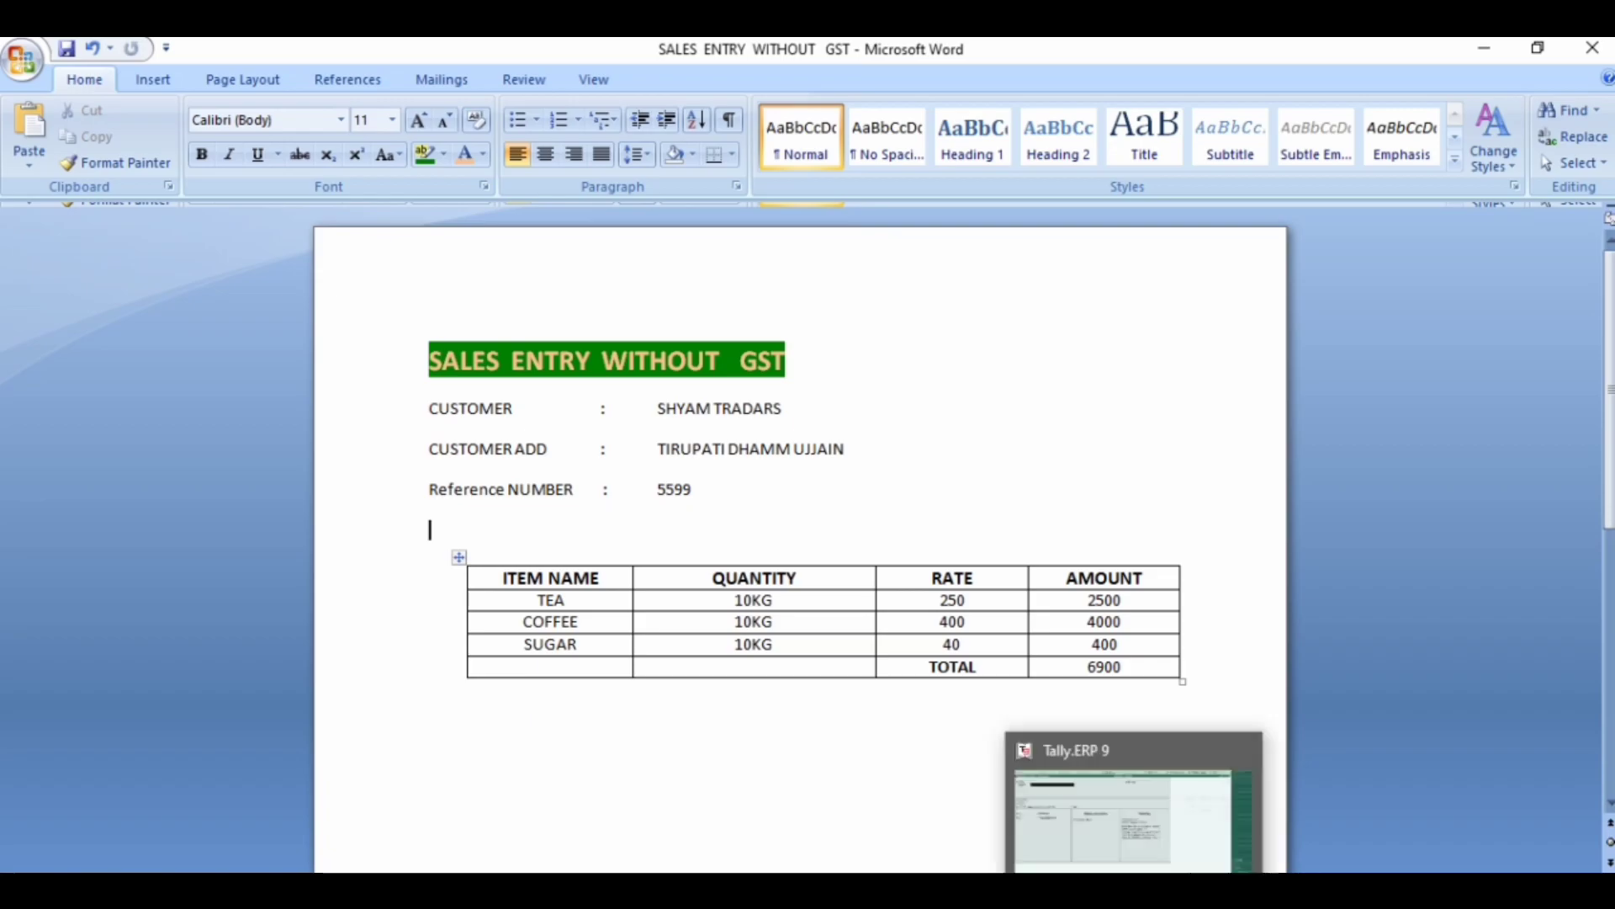
pyautogui.click(1134, 888)
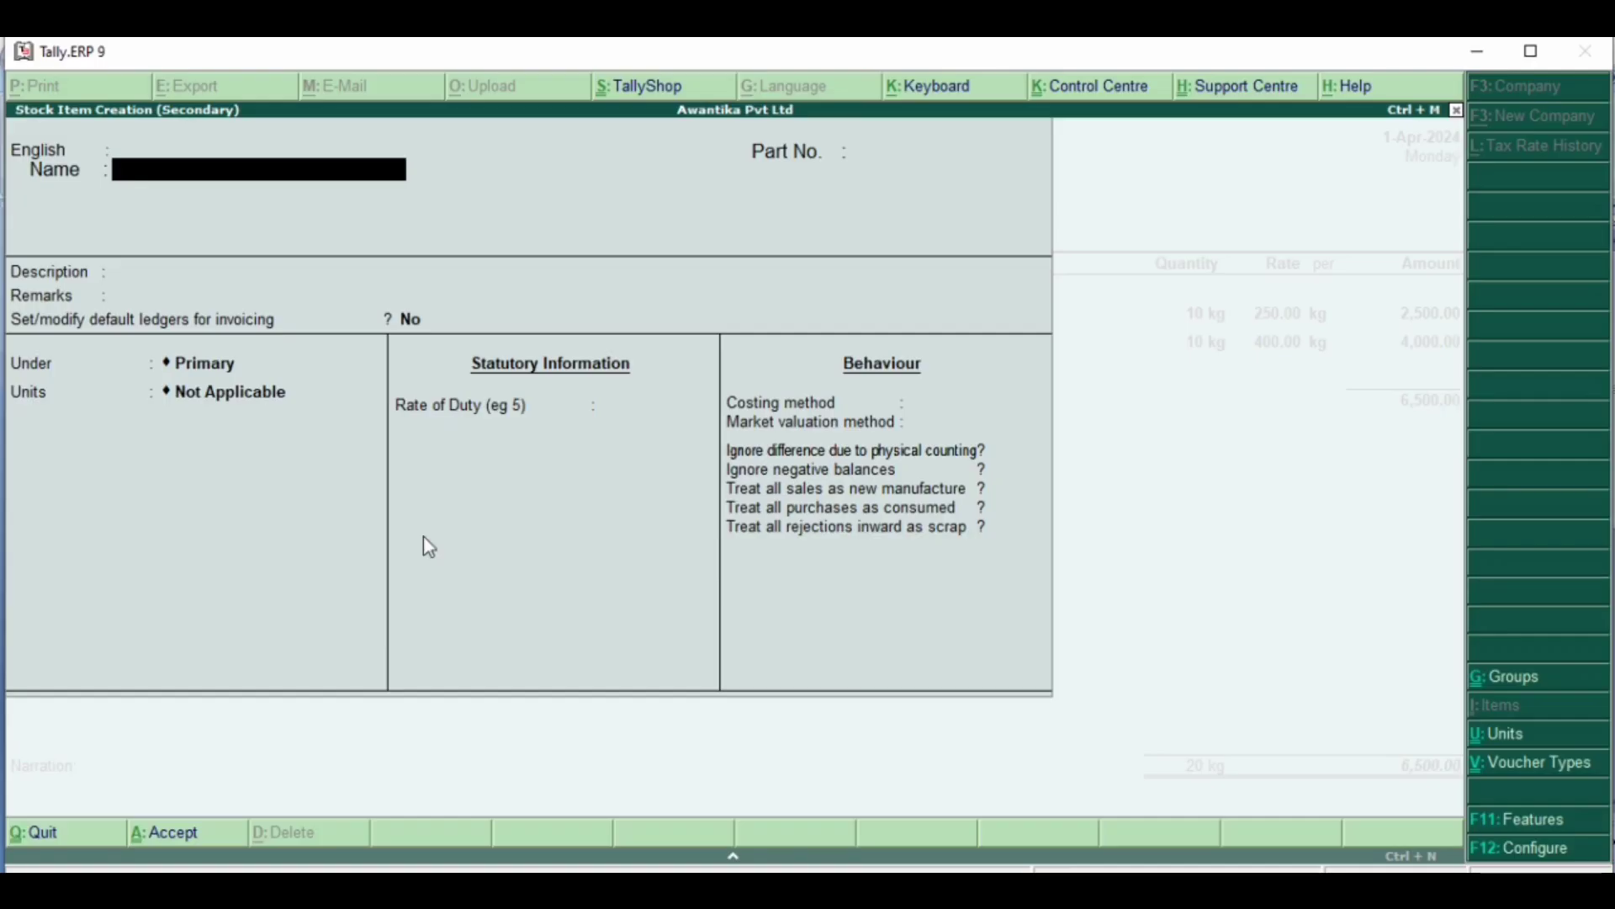
pyautogui.write('Sugar')
pyautogui.press('Return')
pyautogui.press('Return')
pyautogui.press('Return')
pyautogui.press('Return')
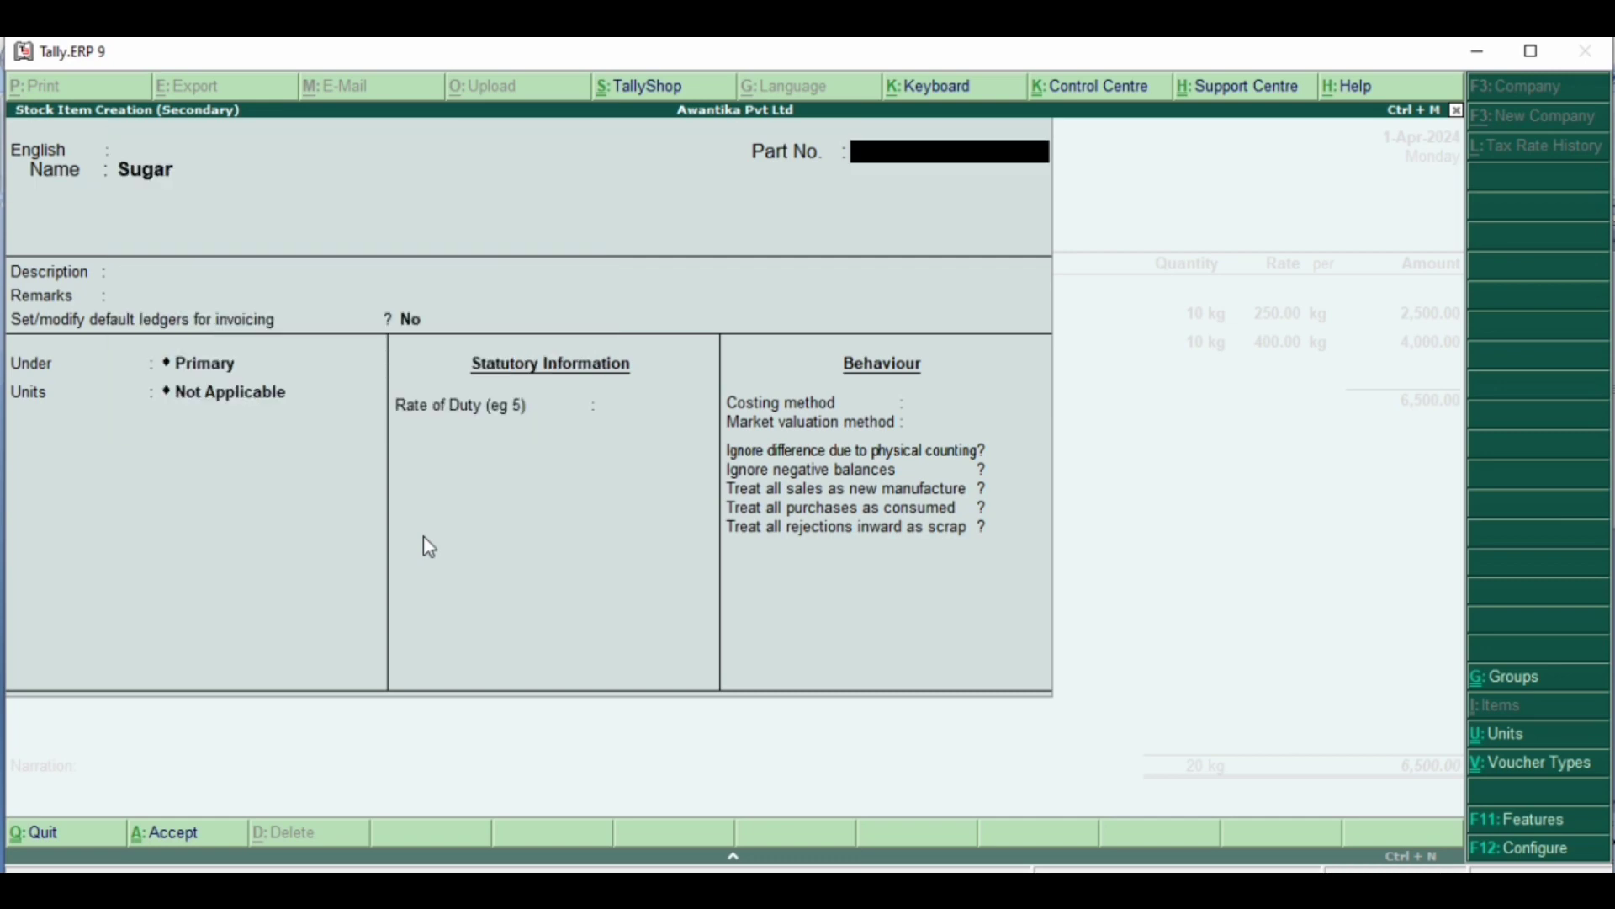
pyautogui.press('Return')
pyautogui.press('Return')
pyautogui.press('Return')
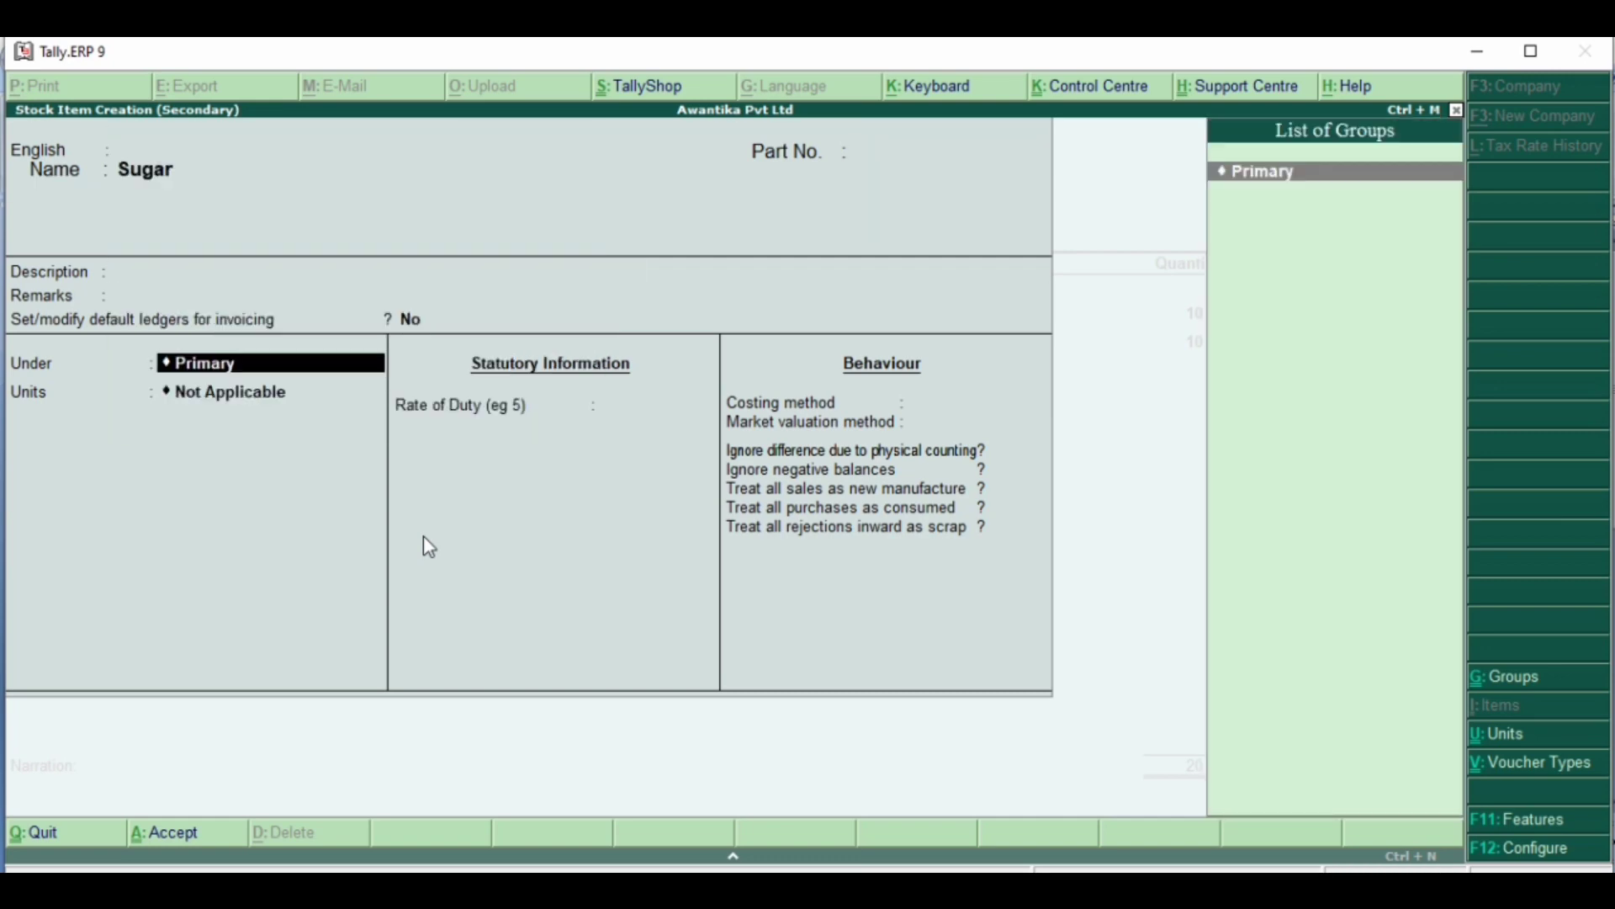
pyautogui.press('Return')
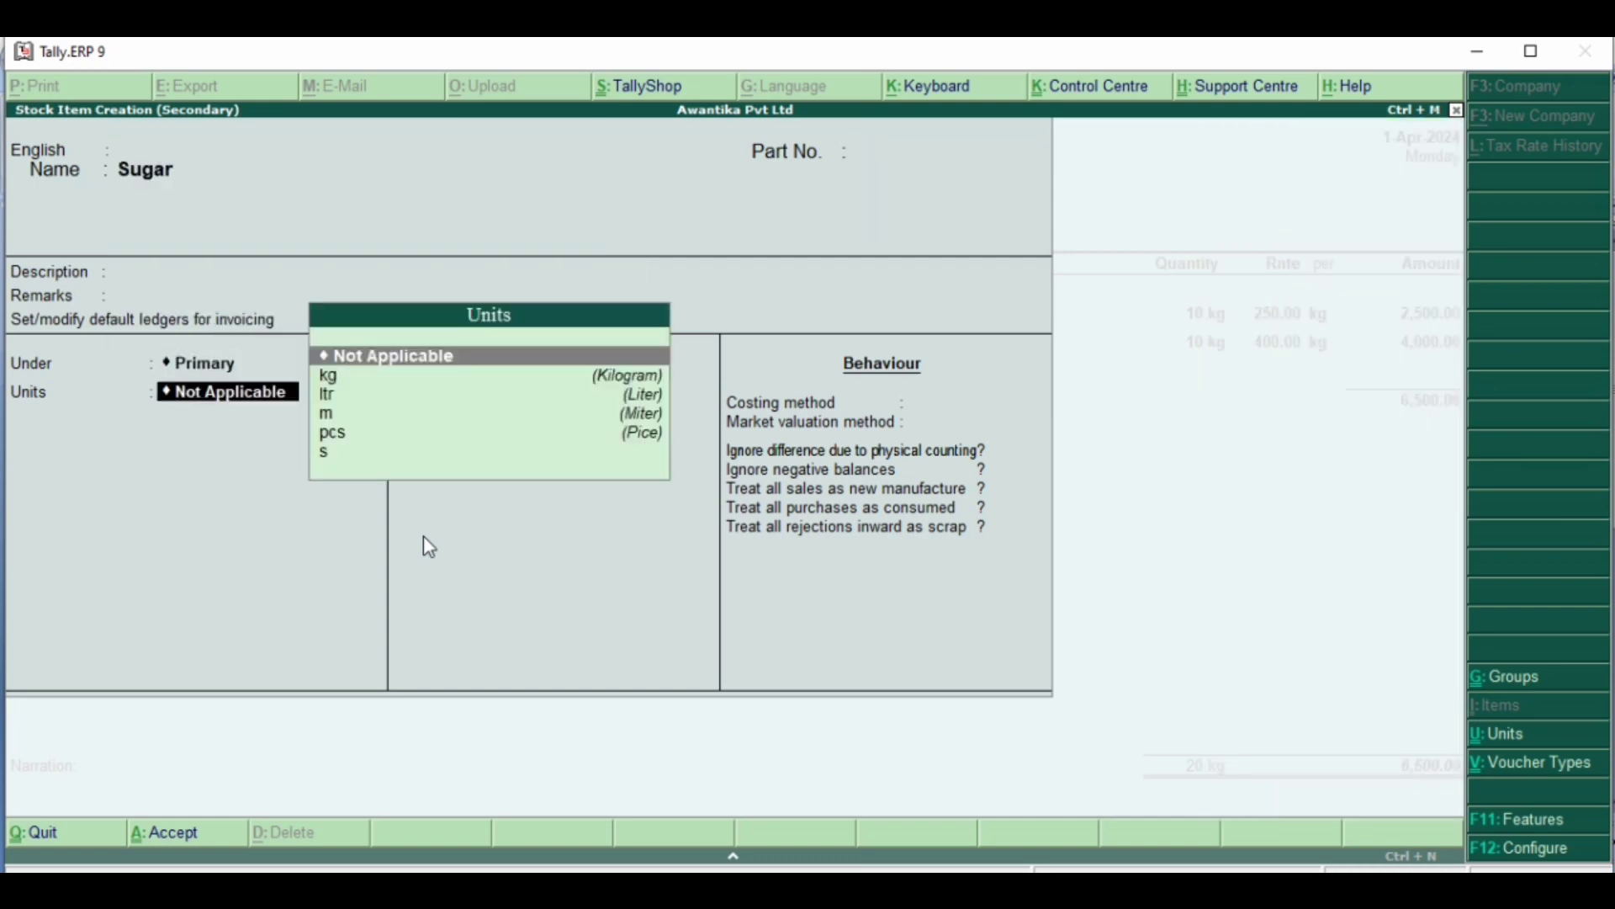
# - Assign the unit kg to Sugar and save it with no alternate unit, duty rate 0, Avg. Cost, Avg. Price and remaining options at No
pyautogui.press('Down')
pyautogui.press('Return')
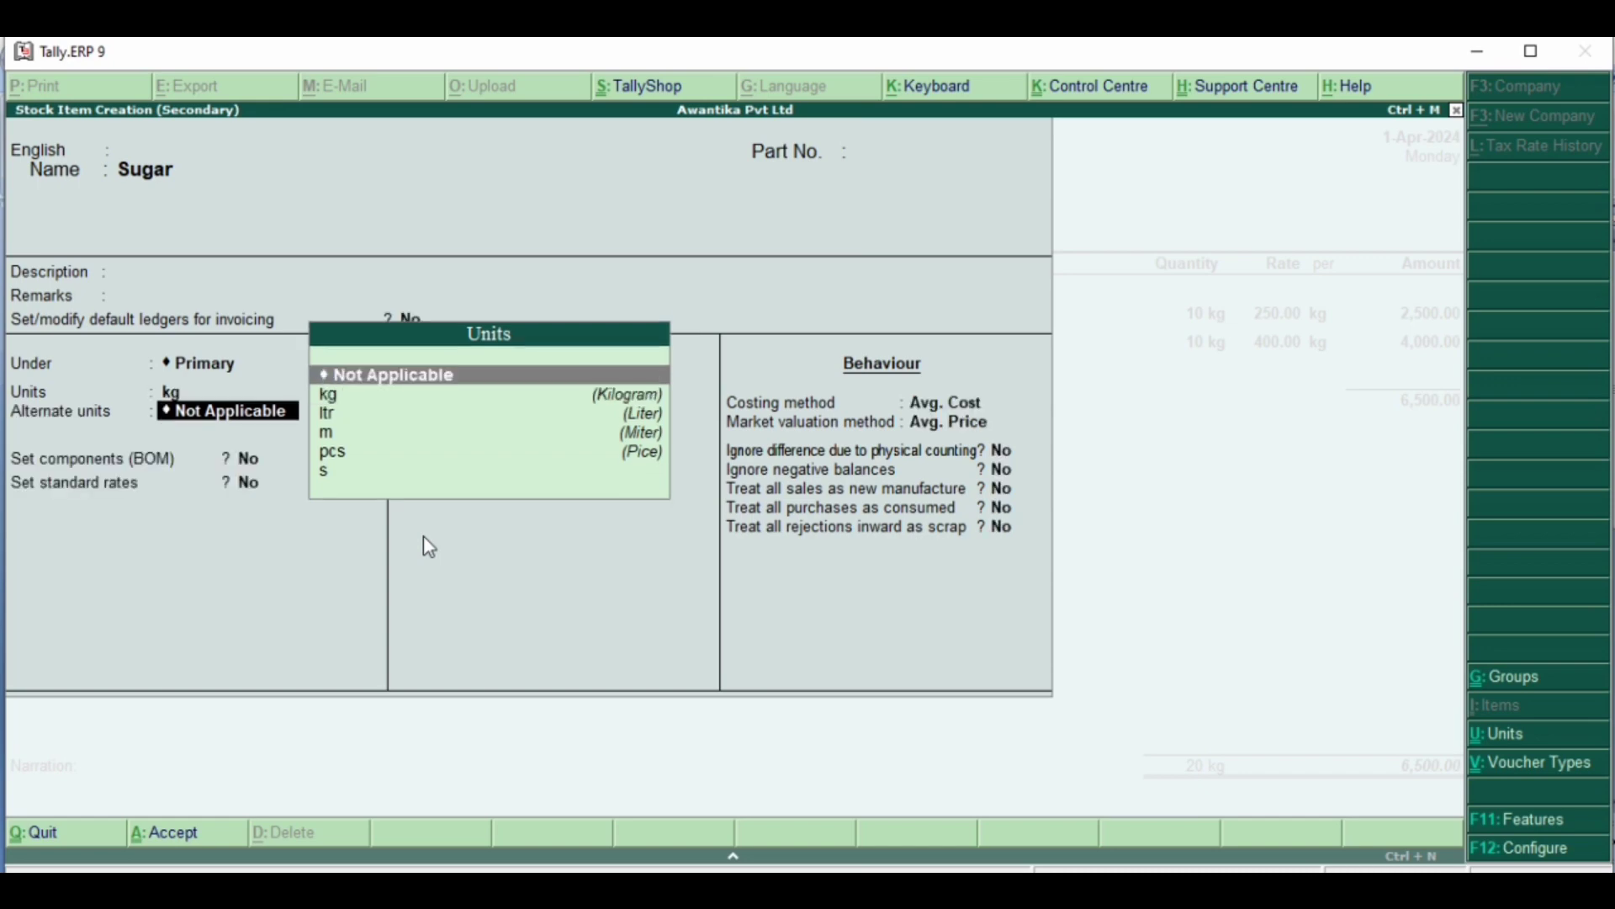
pyautogui.press('Return')
pyautogui.press('Return')
pyautogui.press('Return')
pyautogui.press('Return')
pyautogui.press('Return')
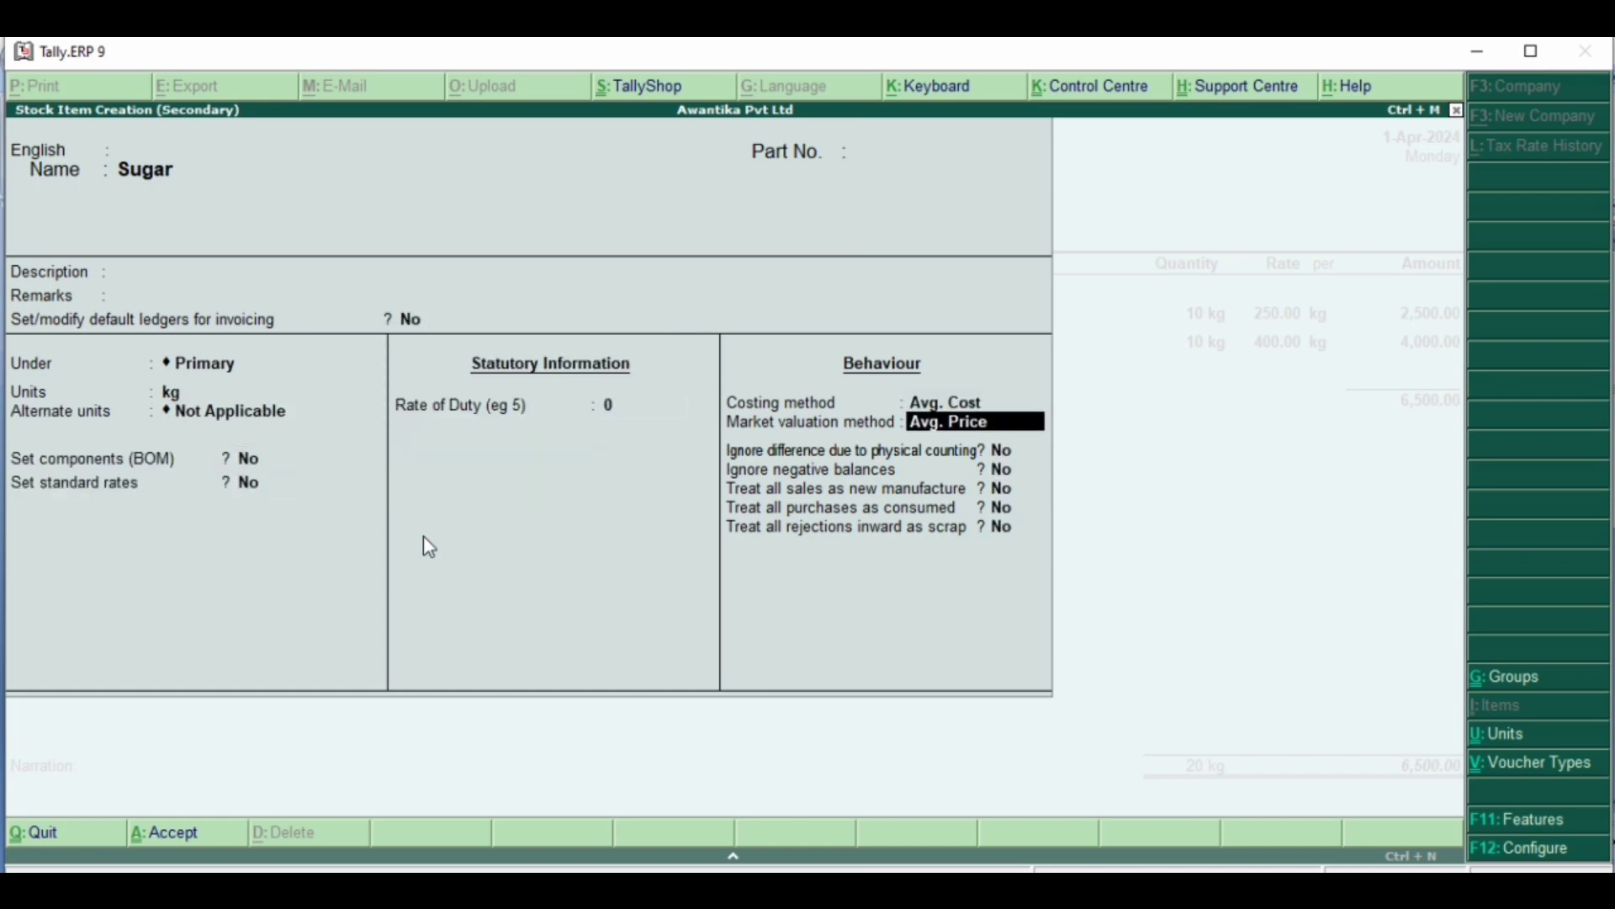
pyautogui.press('Return')
pyautogui.press('Return')
pyautogui.press('Return')
pyautogui.press('Return')
pyautogui.press('Return')
pyautogui.press('Return')
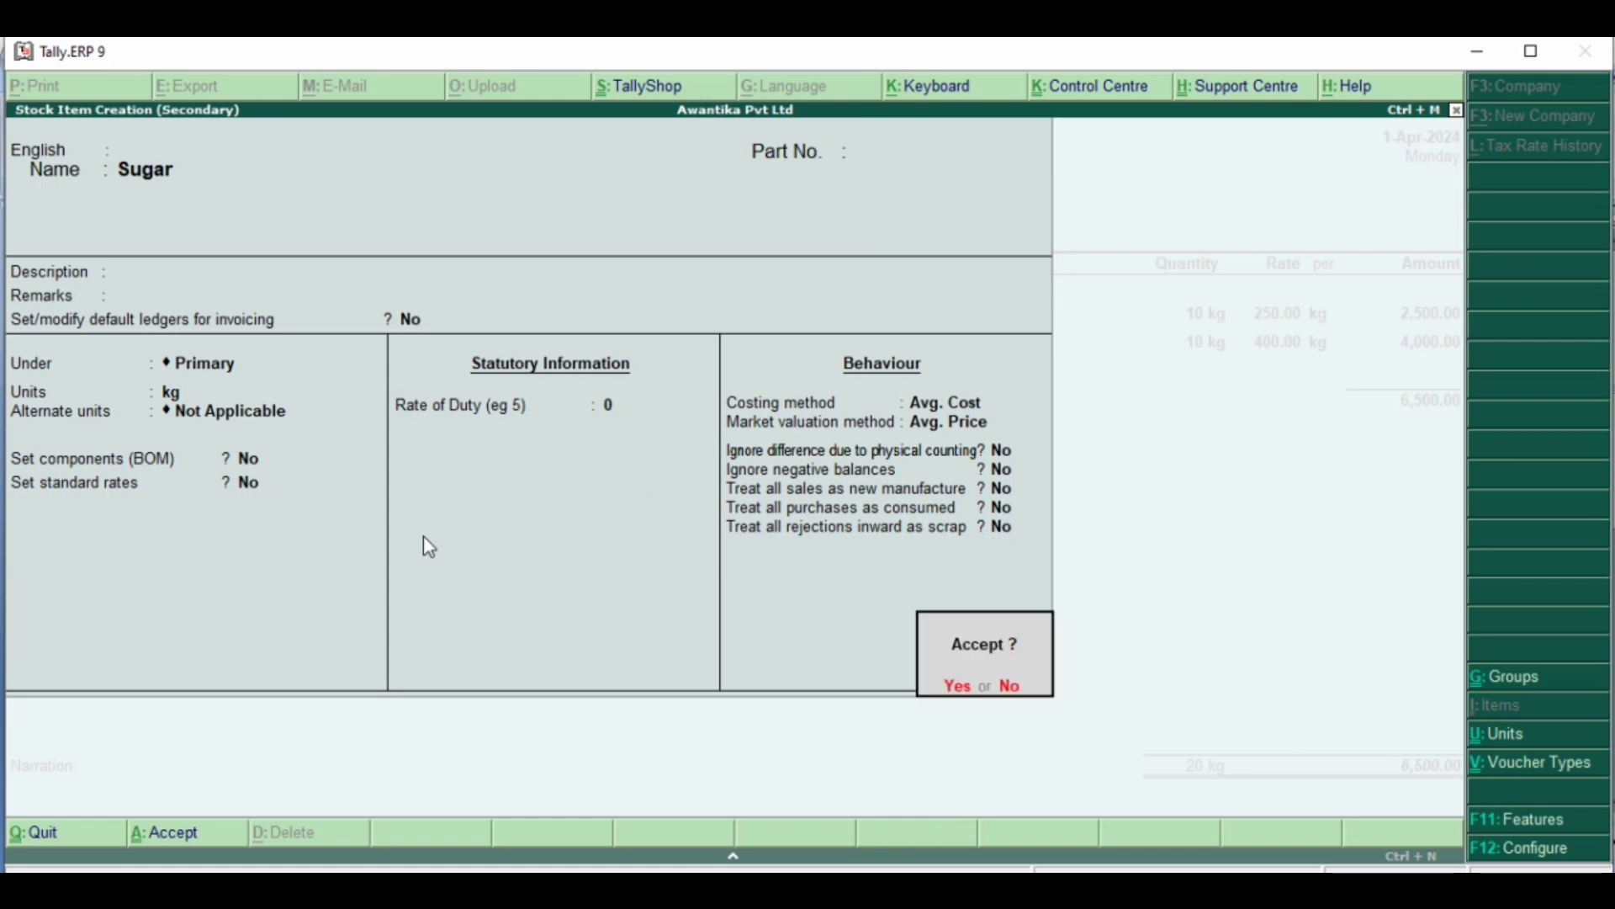
pyautogui.press('Return')
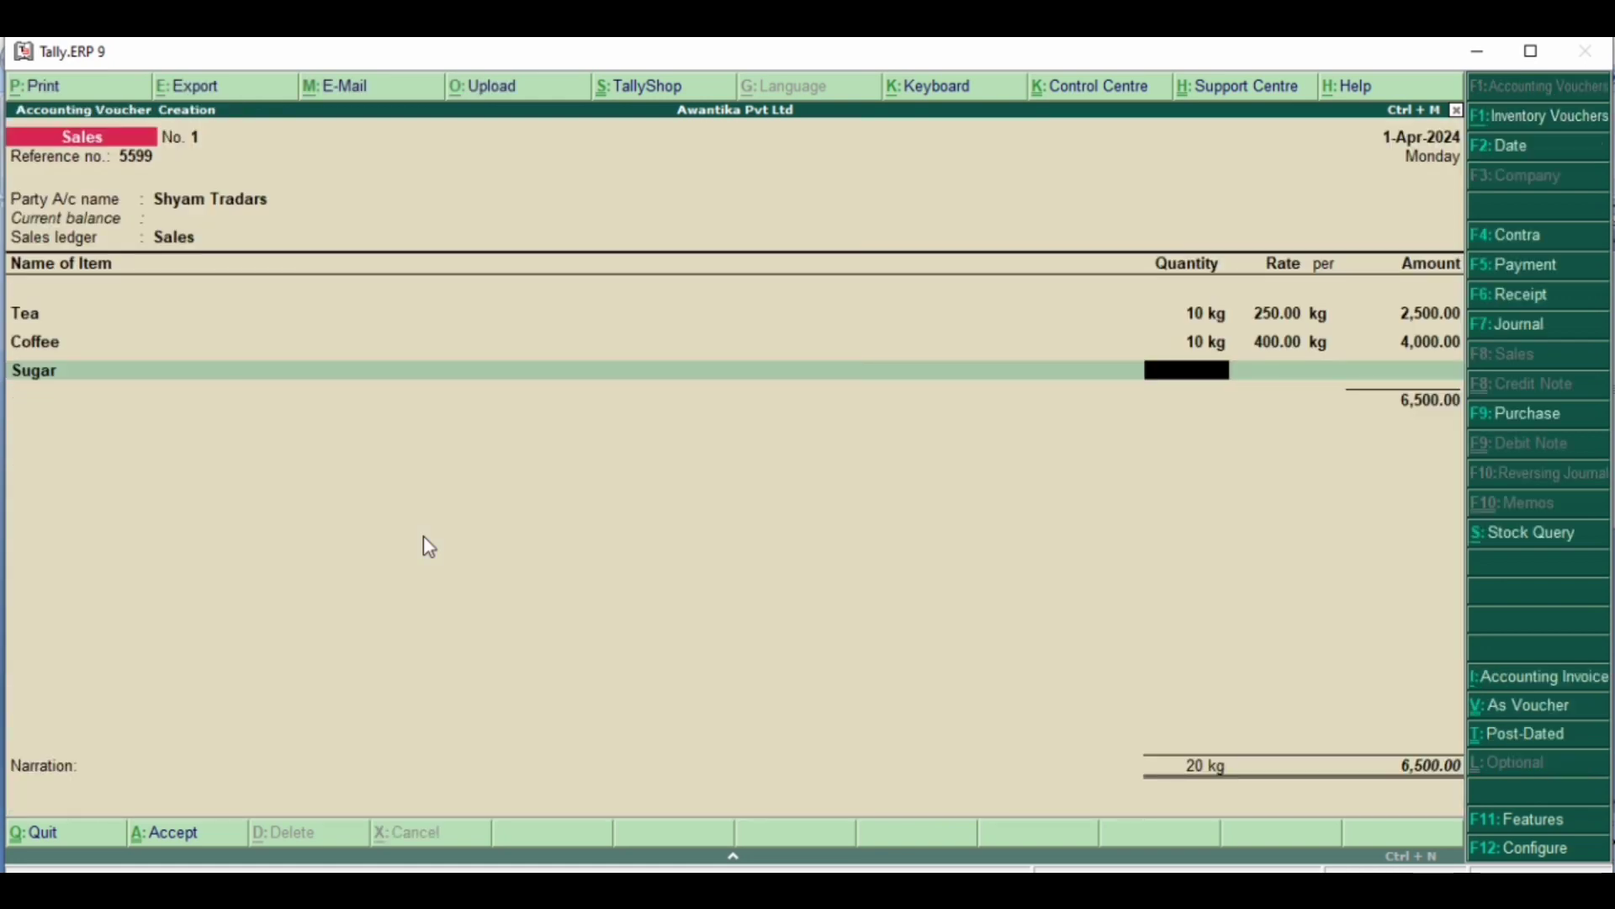
# - Enter Sugar's voucher line as 10 kg at a rate of 40 per kg
pyautogui.write('10')
pyautogui.press('Return')
pyautogui.press('Return')
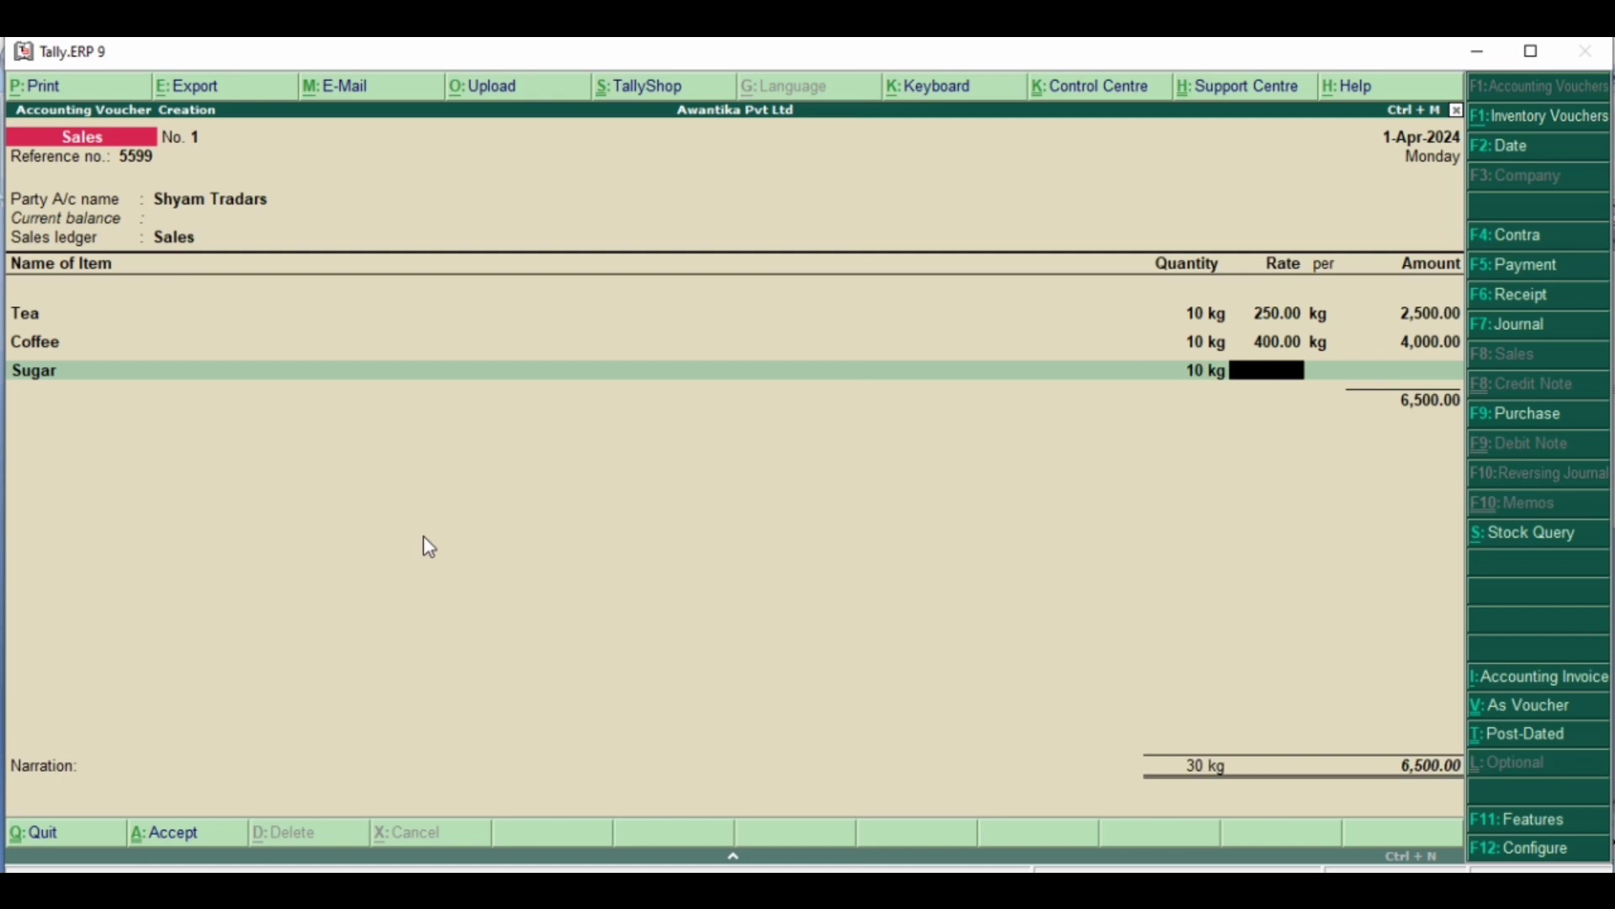
pyautogui.write('40')
pyautogui.press('Return')
pyautogui.press('Return')
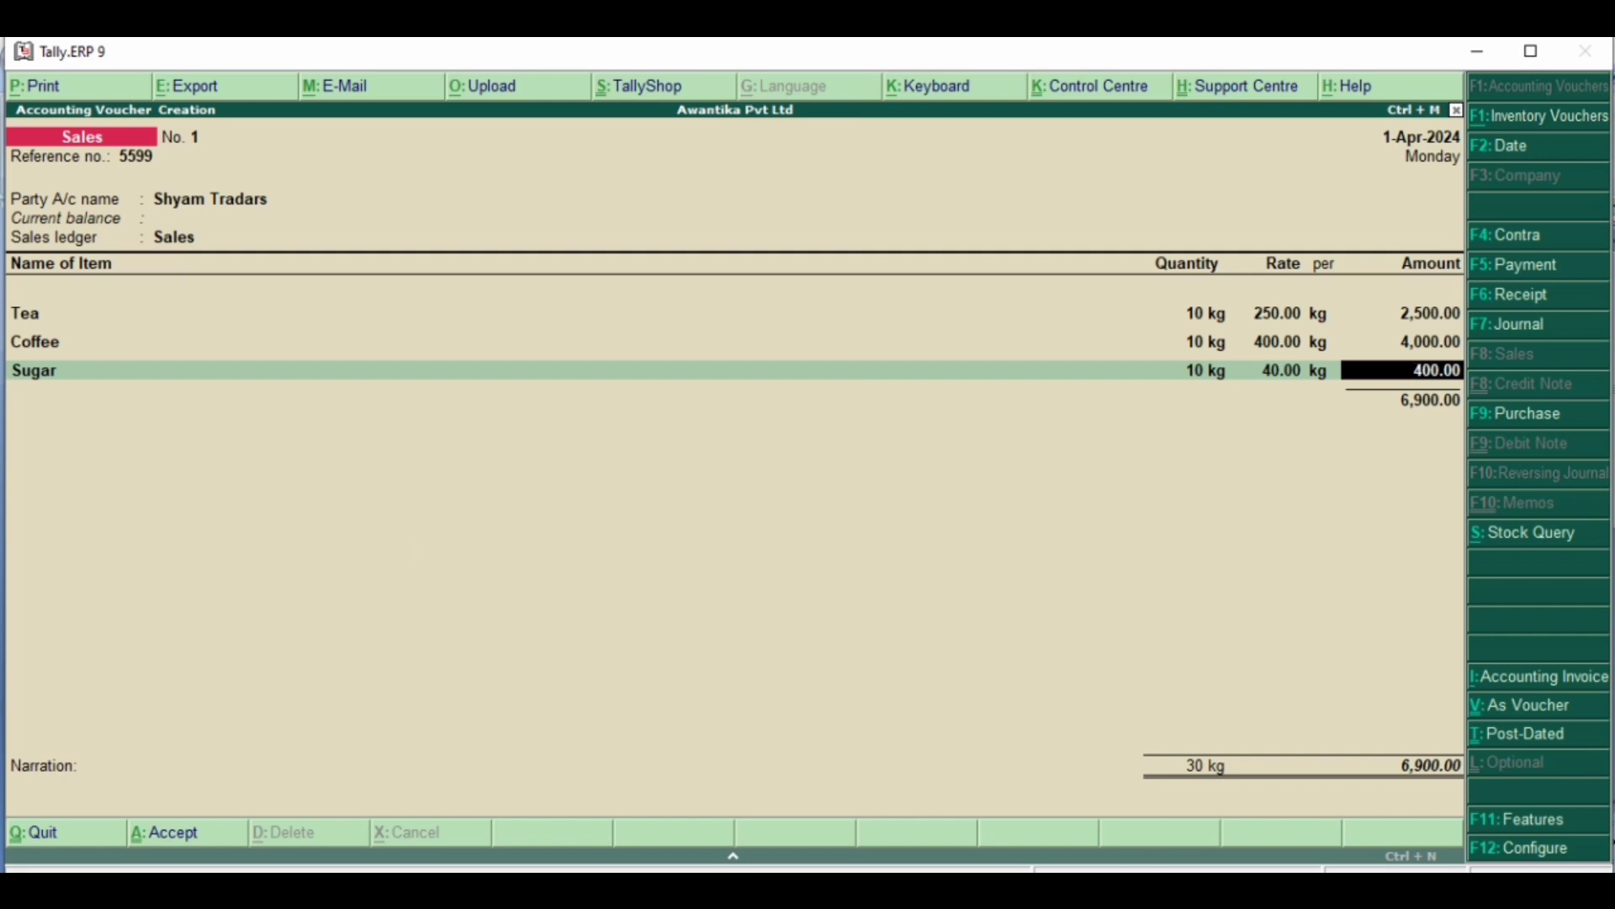
# - Compare the voucher total with the Word document's table, end the item list and save the sales voucher without a narration
pyautogui.moveTo(1076, 892)
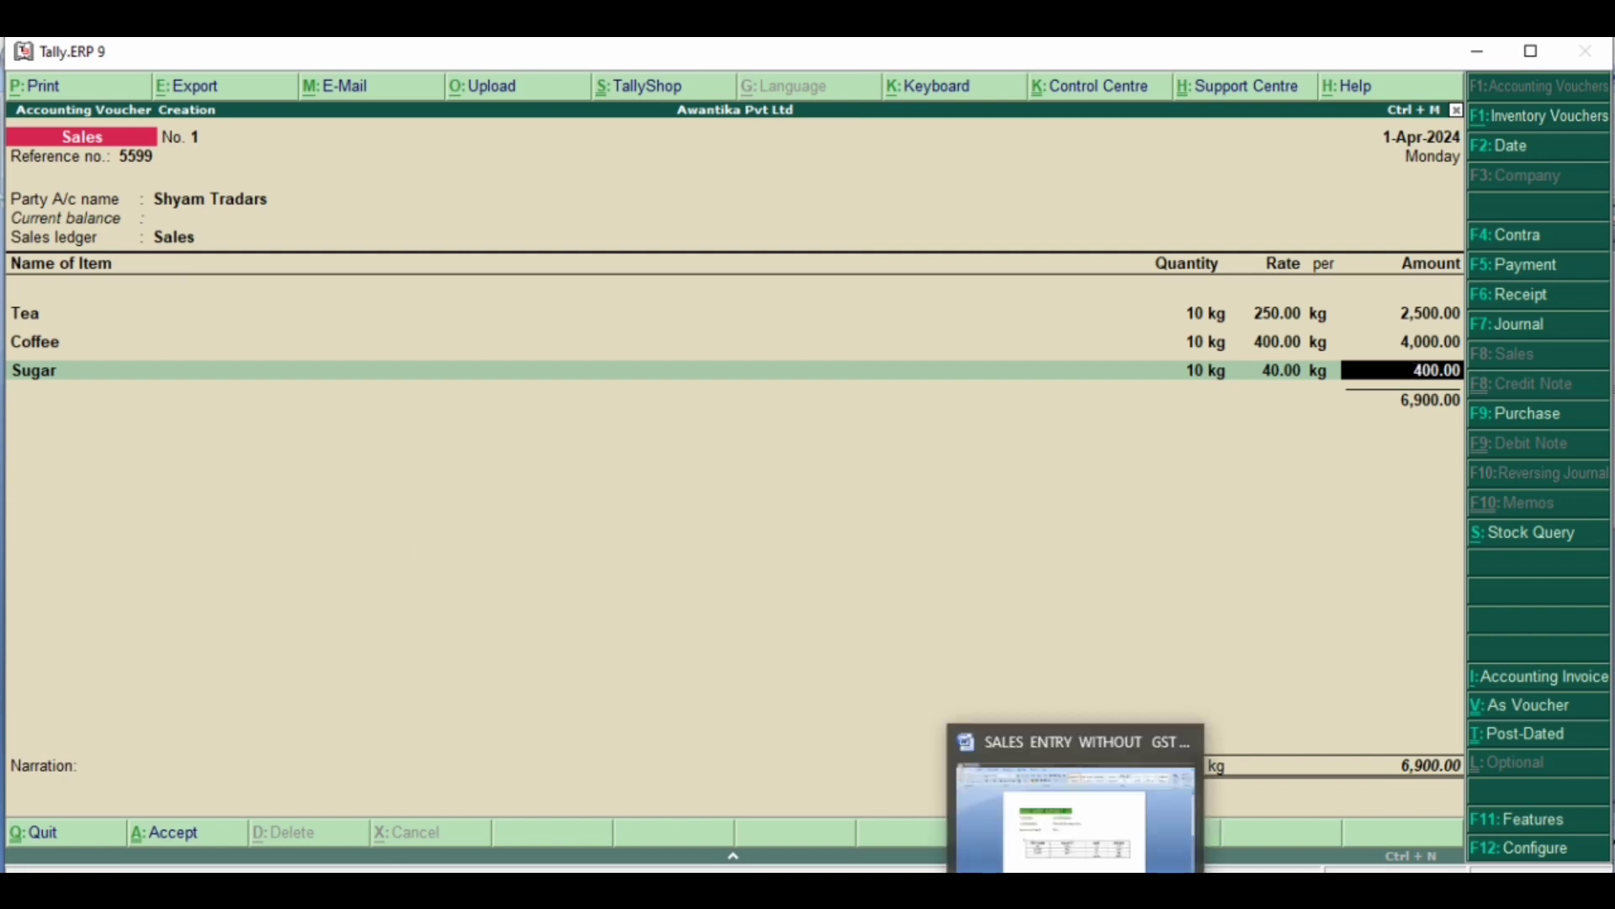
pyautogui.moveTo(1068, 814)
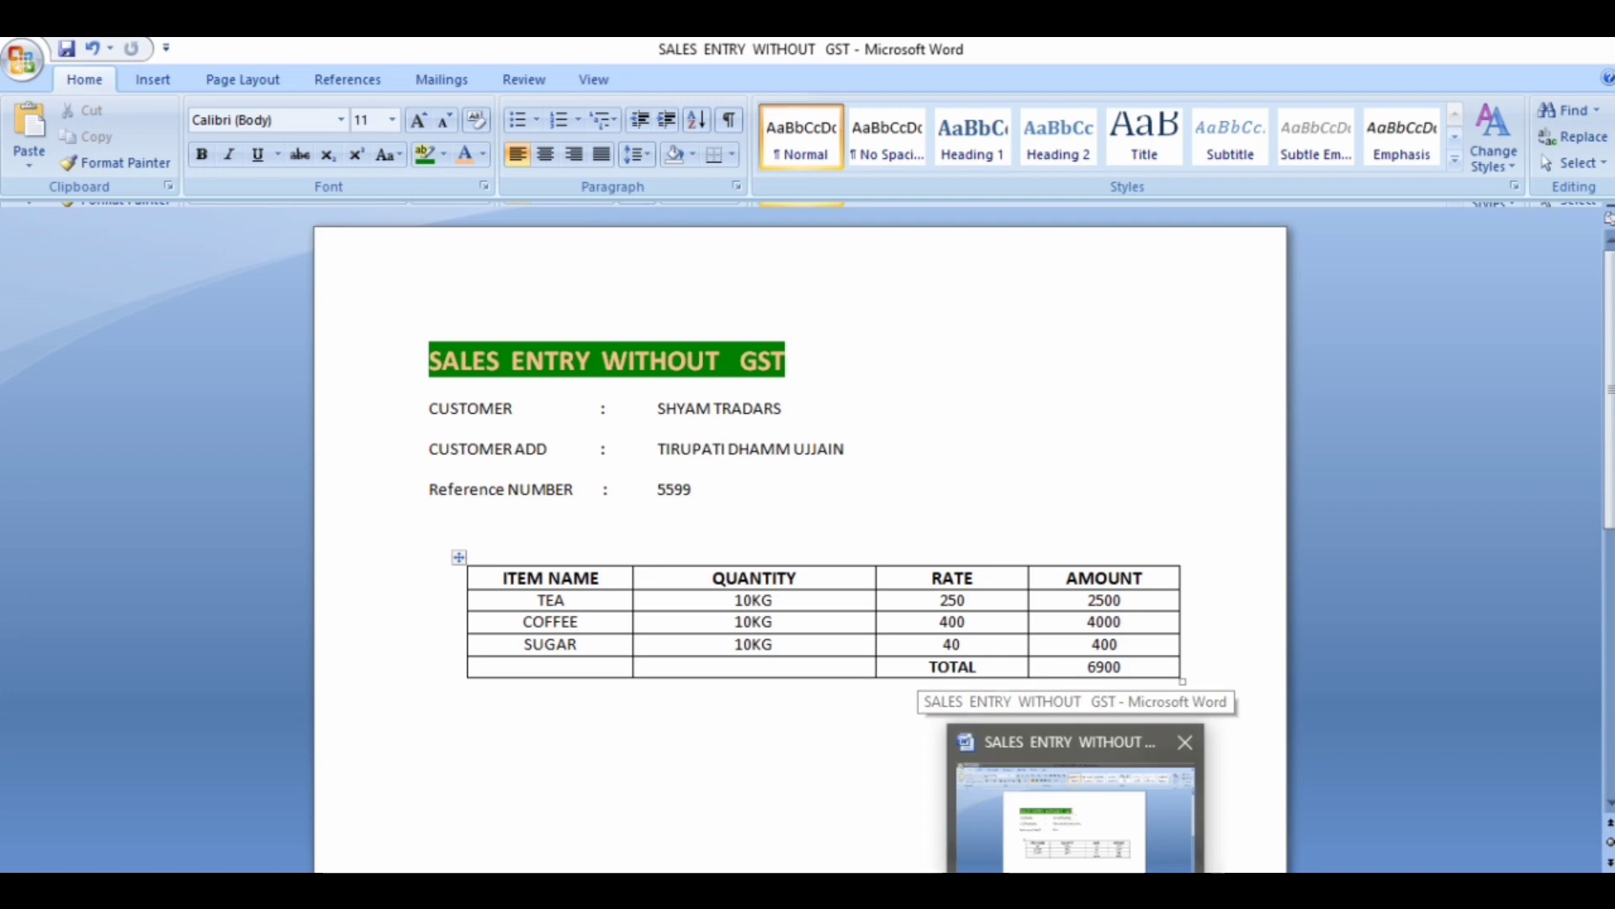
pyautogui.moveTo(1135, 892)
pyautogui.click(1109, 816)
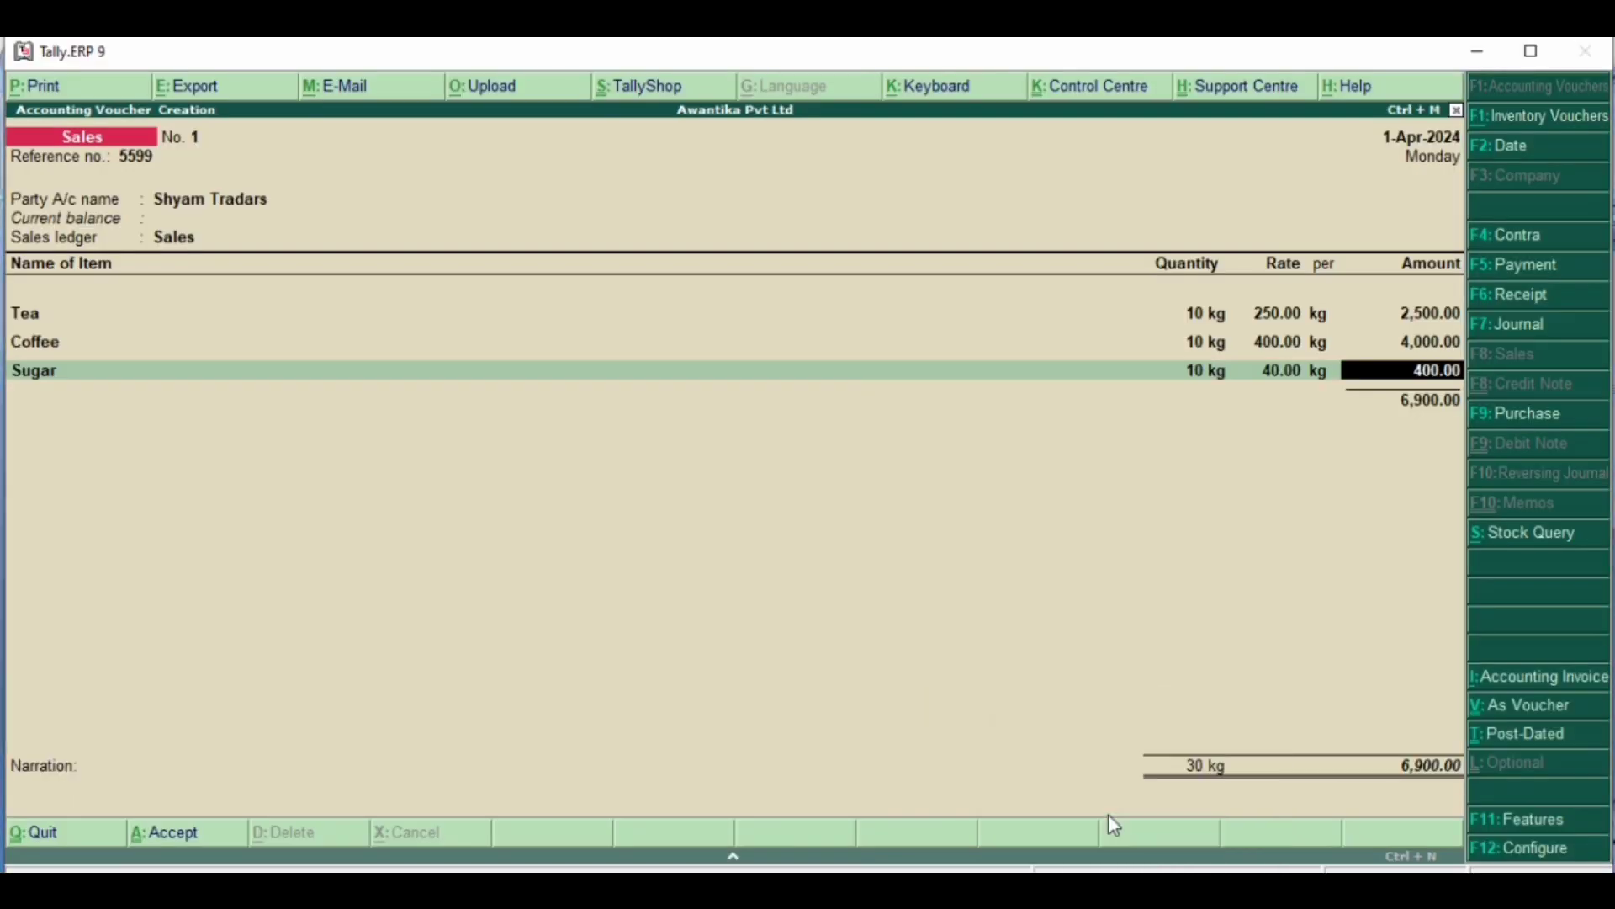
pyautogui.press('Return')
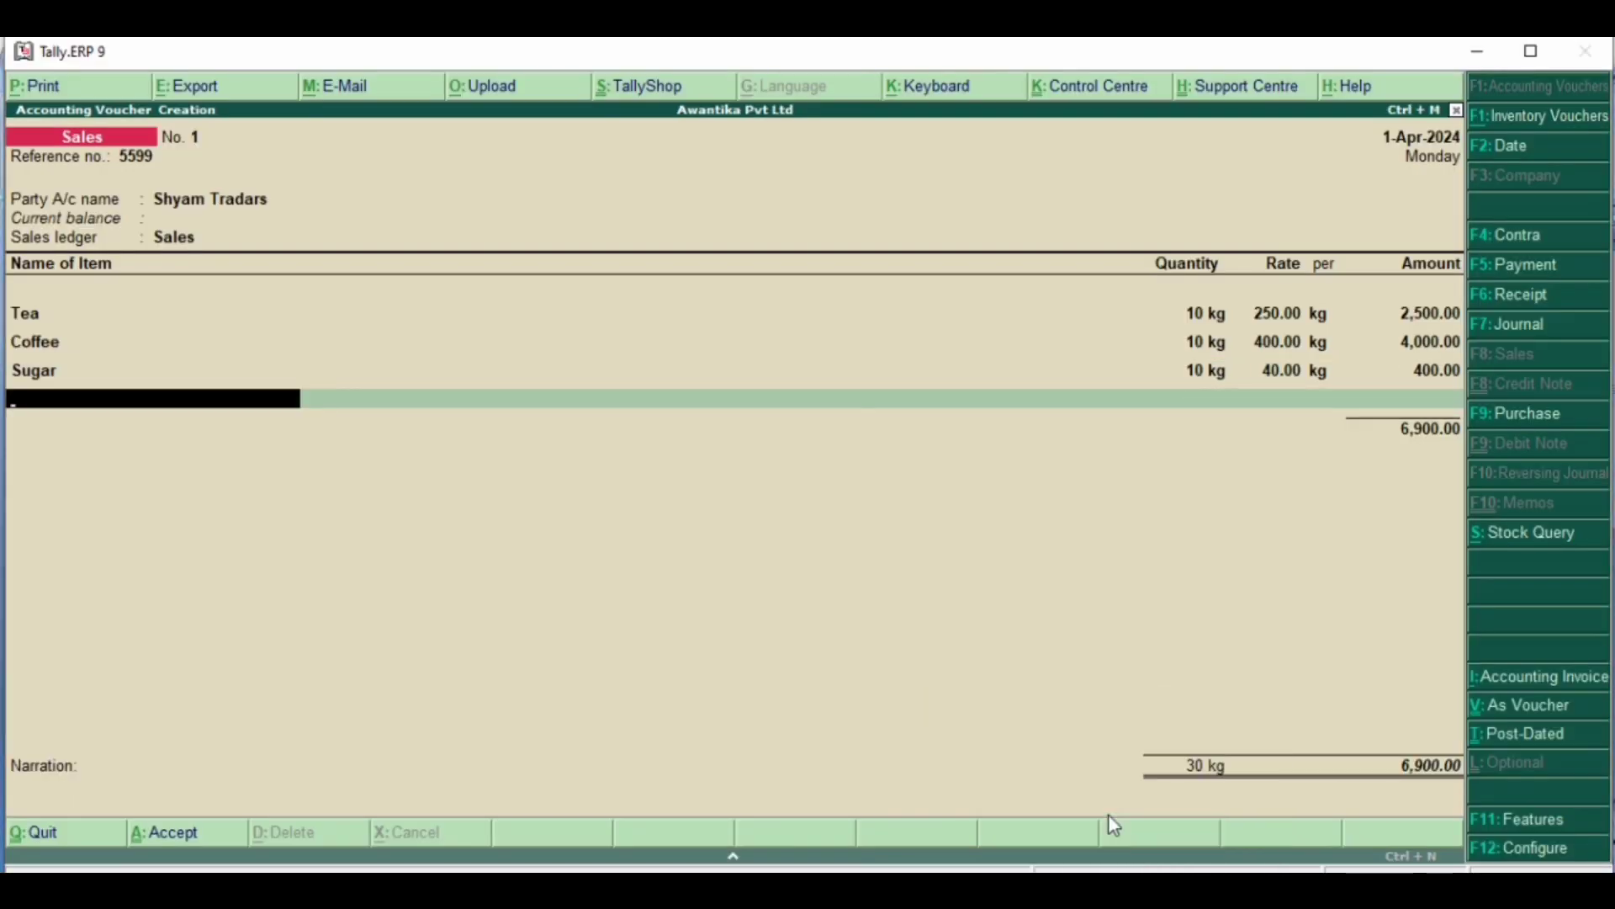
pyautogui.press('Return')
pyautogui.press('Return')
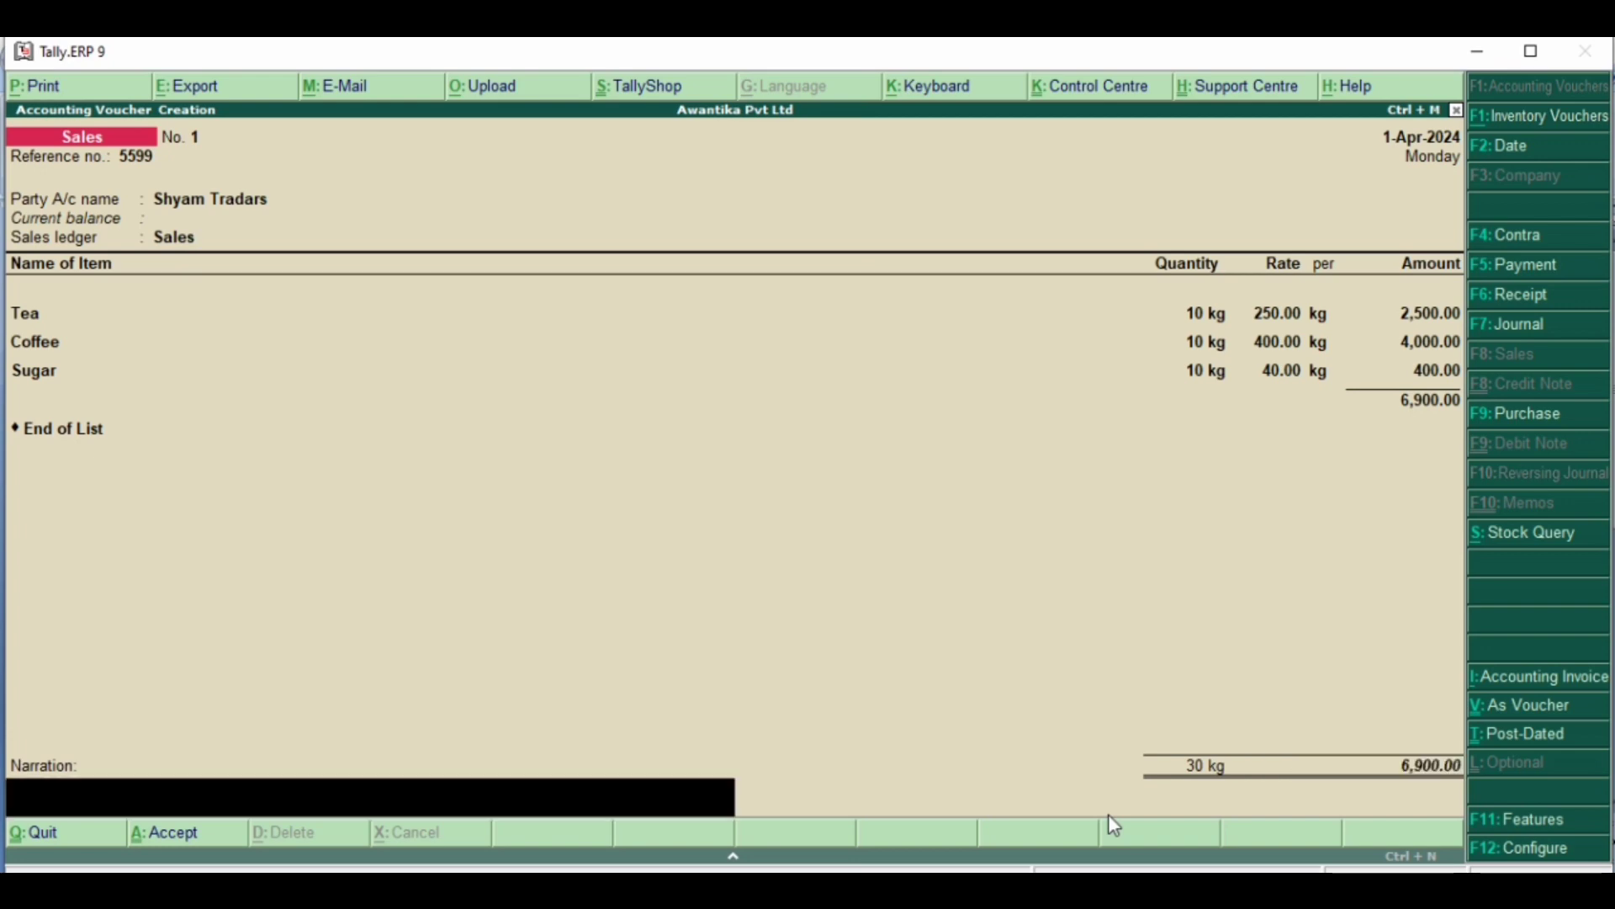
pyautogui.press('Return')
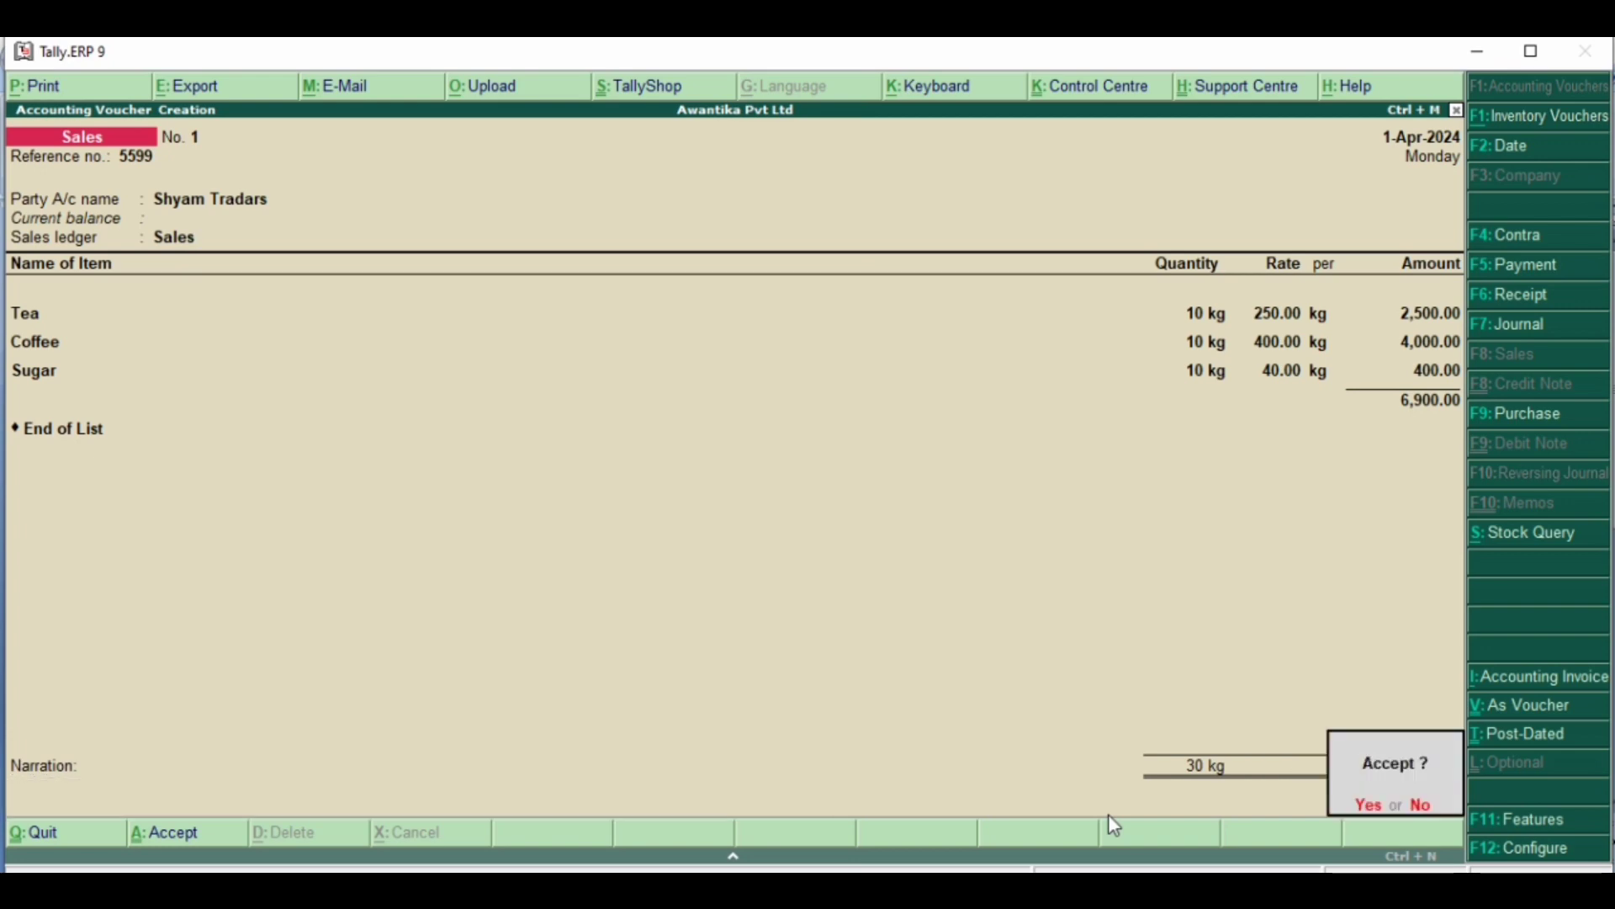
pyautogui.press('Return')
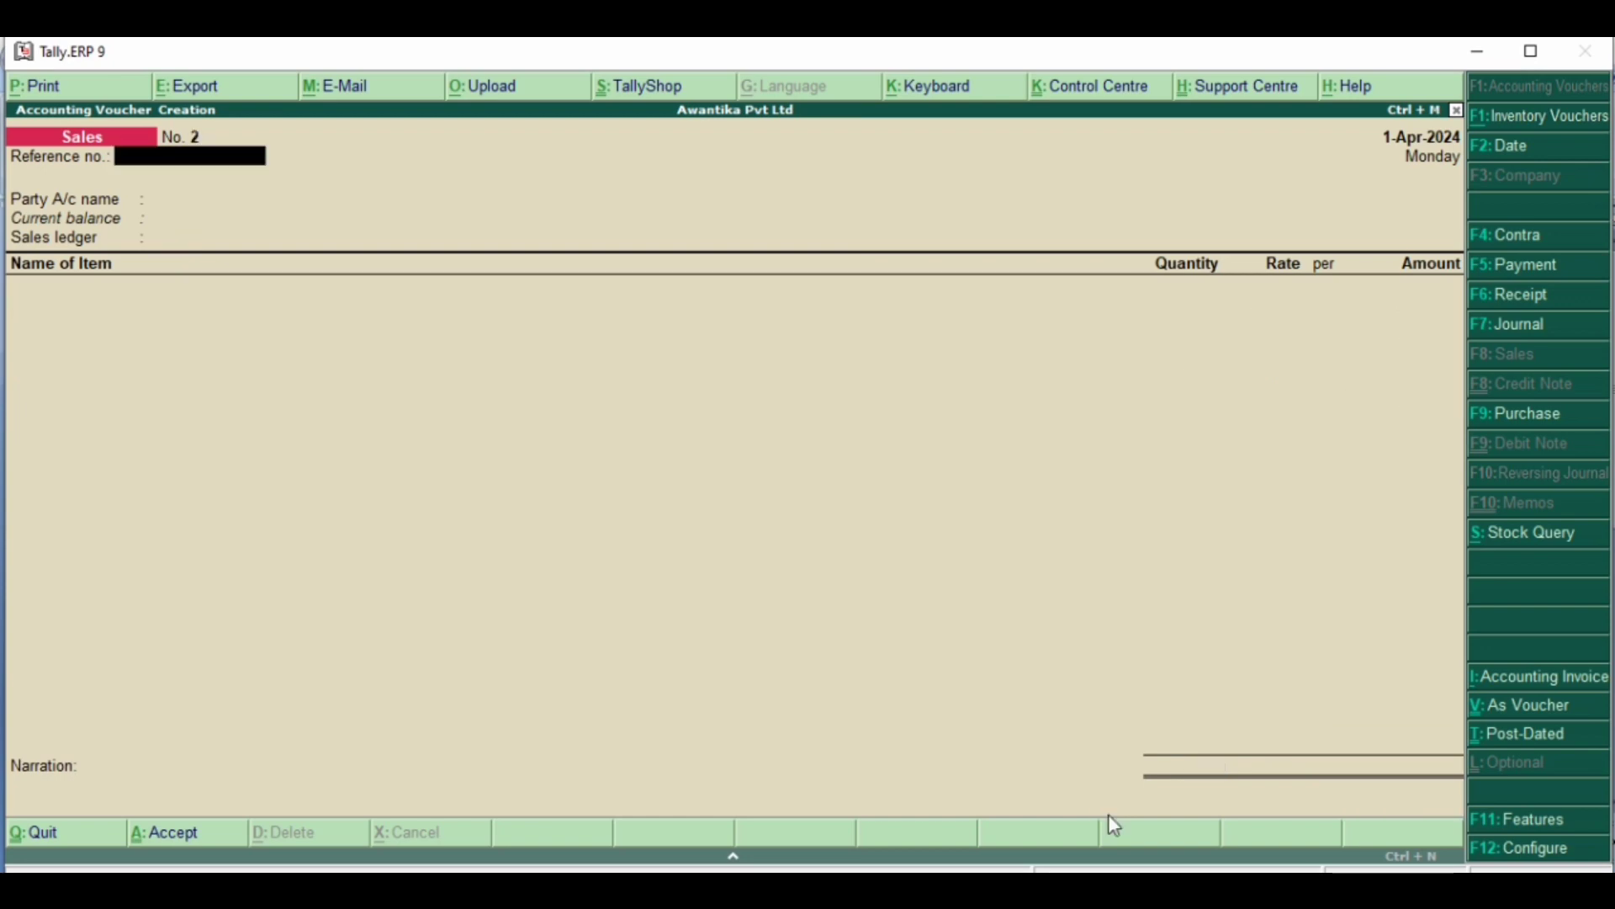